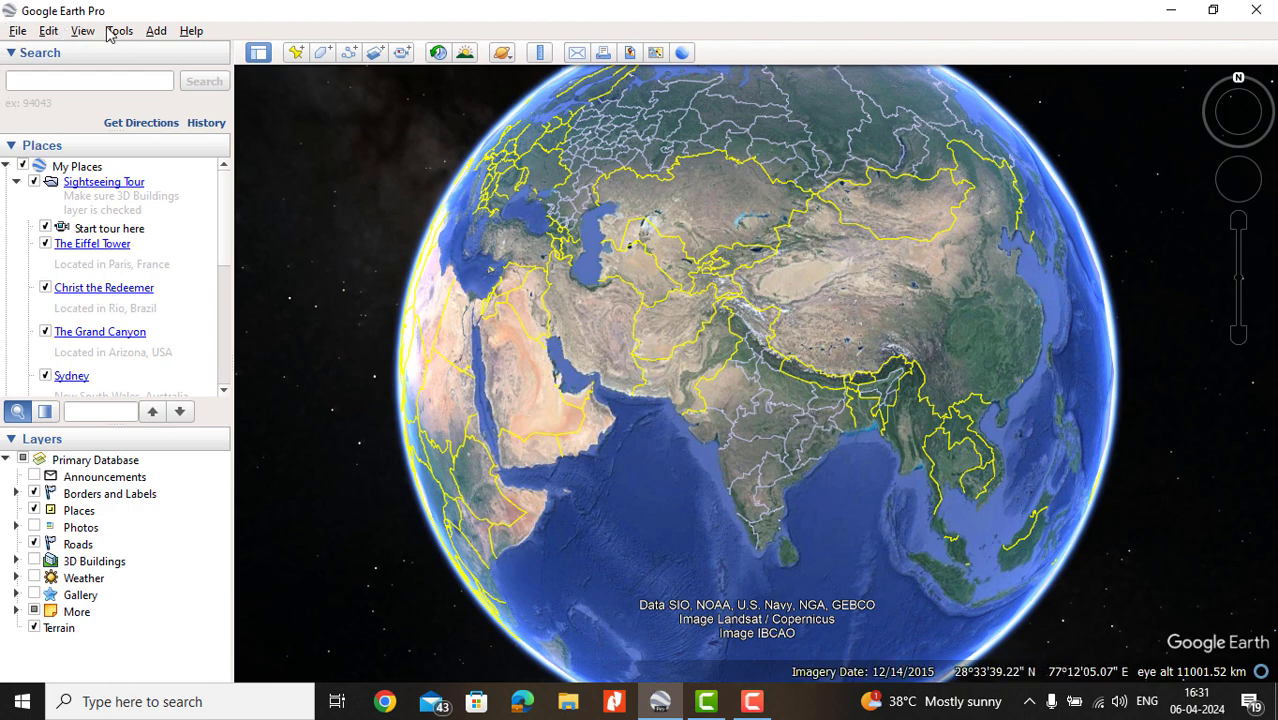
left_click(20, 33)
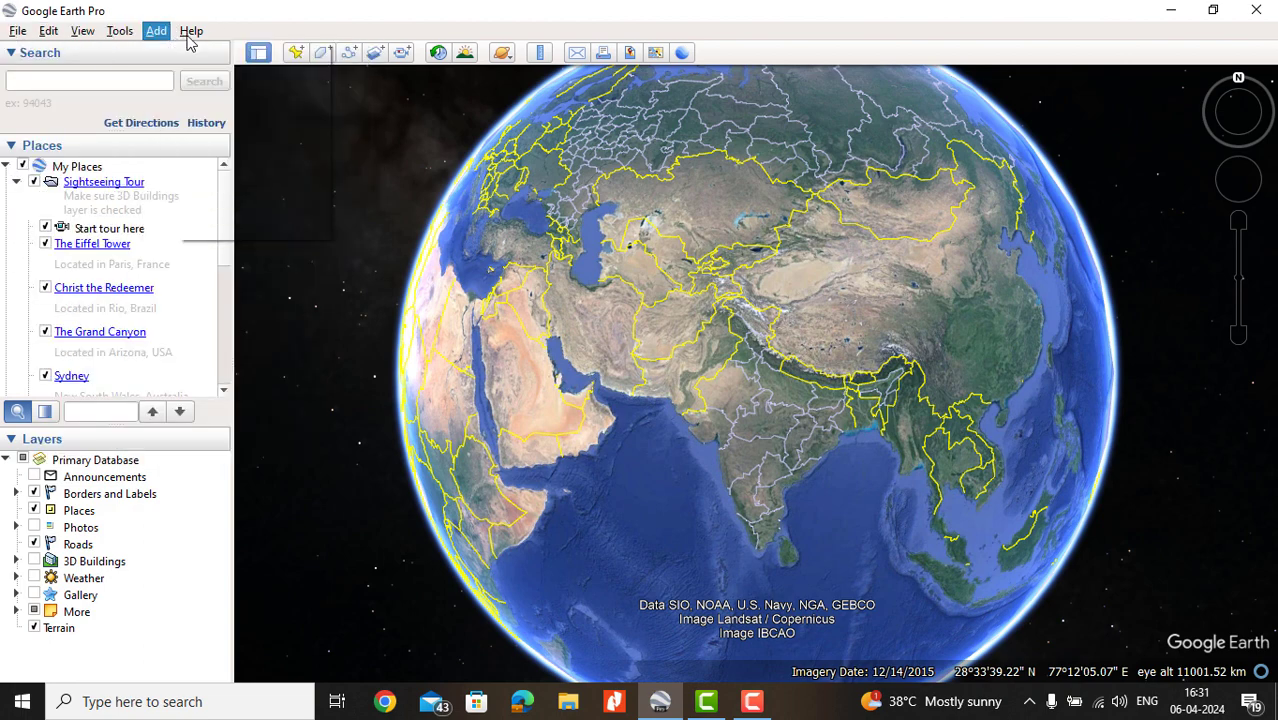
mouse_move(195, 33)
left_click(278, 9)
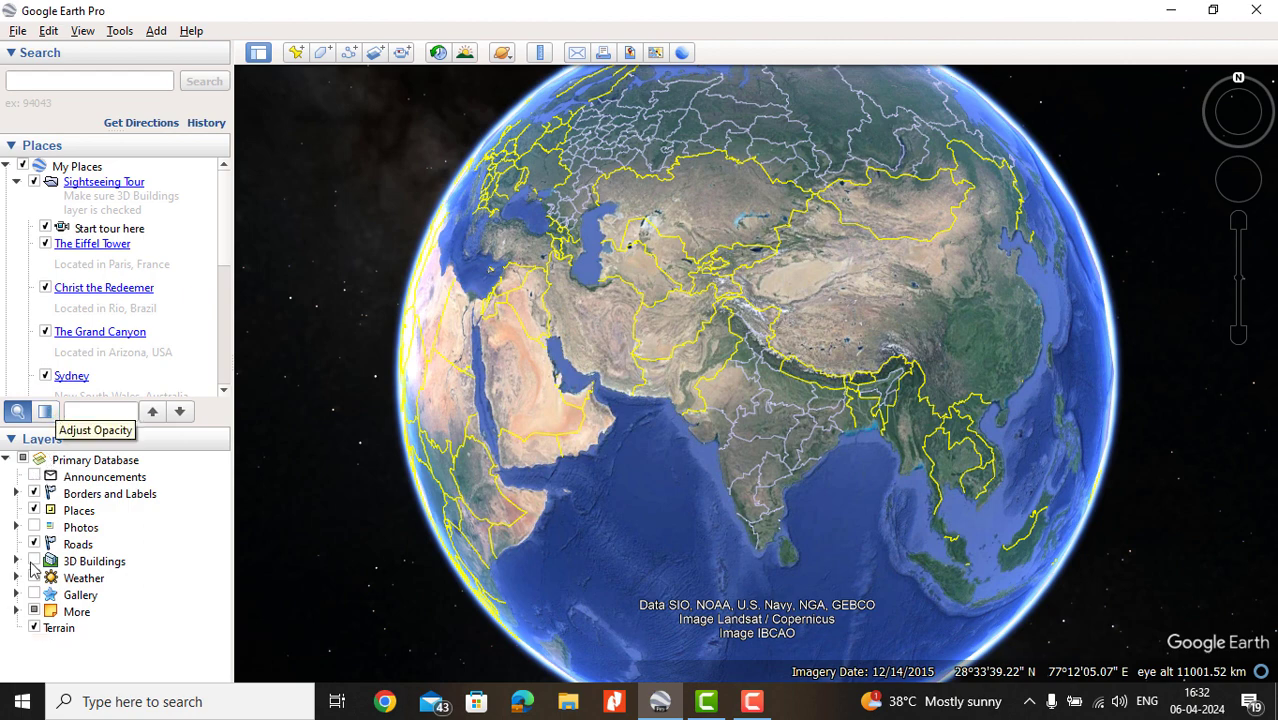
Turn off the Status Bar display and turn it back on.
left_click(120, 32)
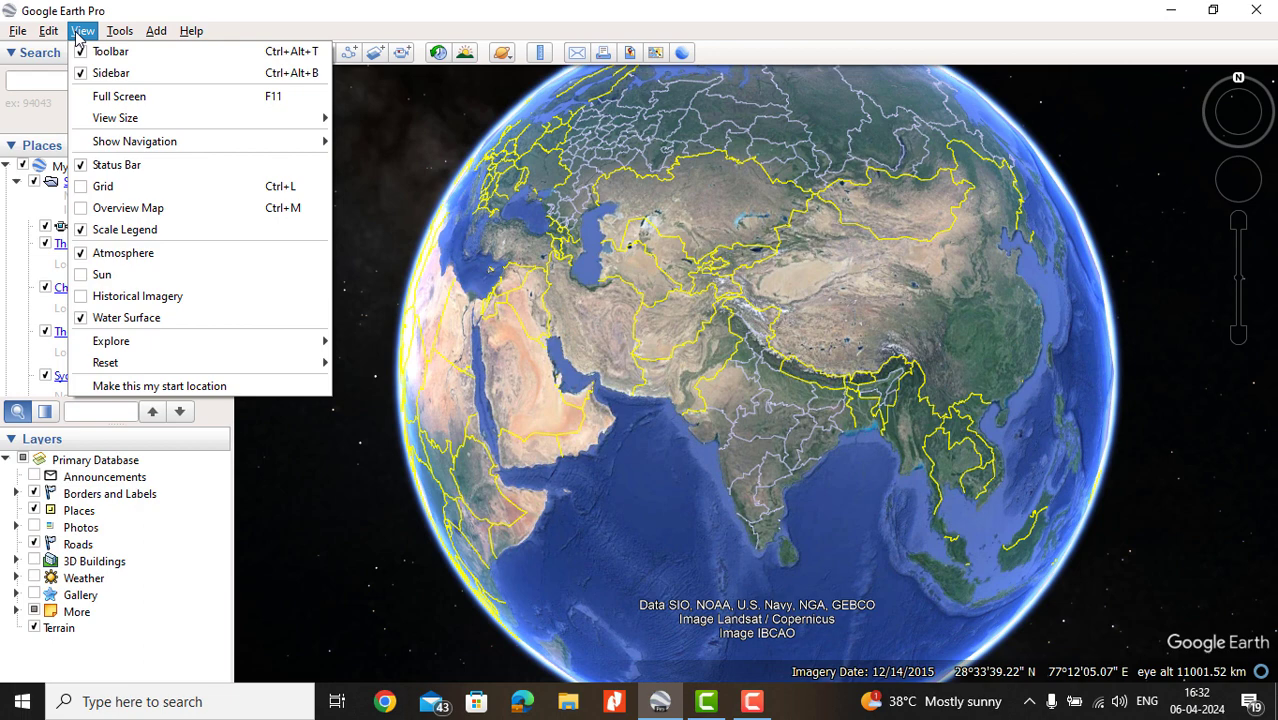
left_click(81, 167)
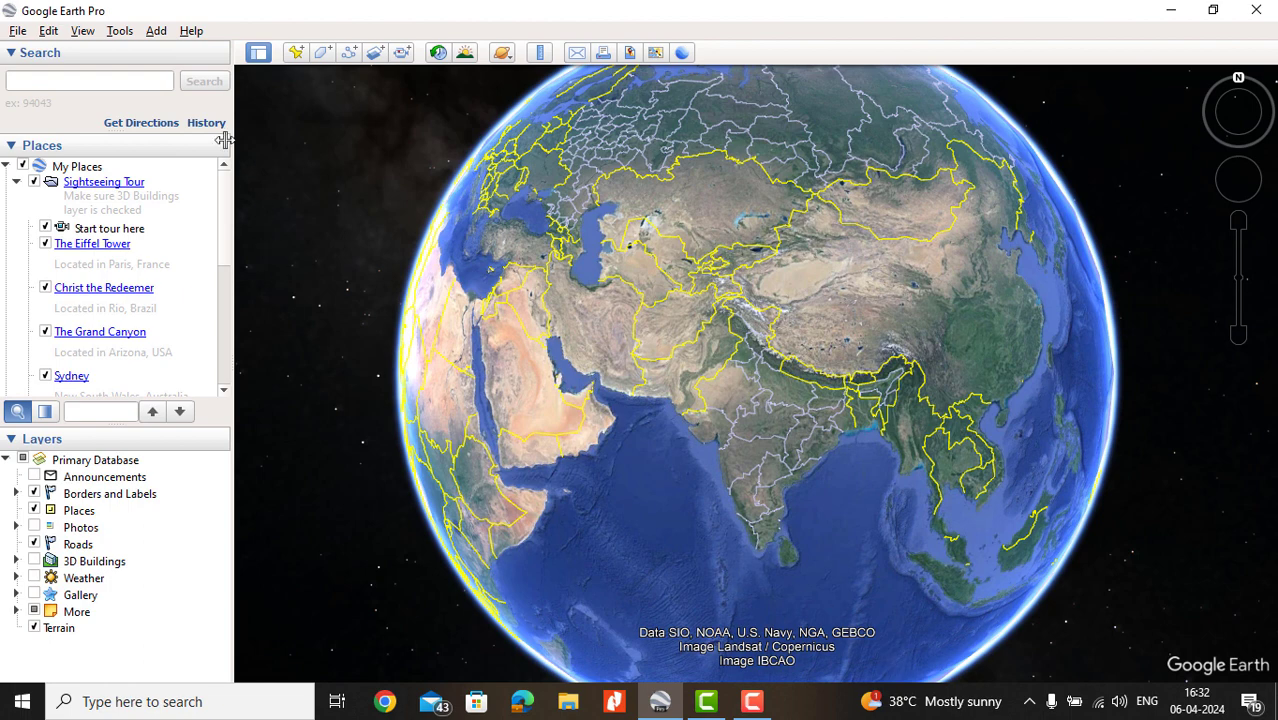
left_click(83, 32)
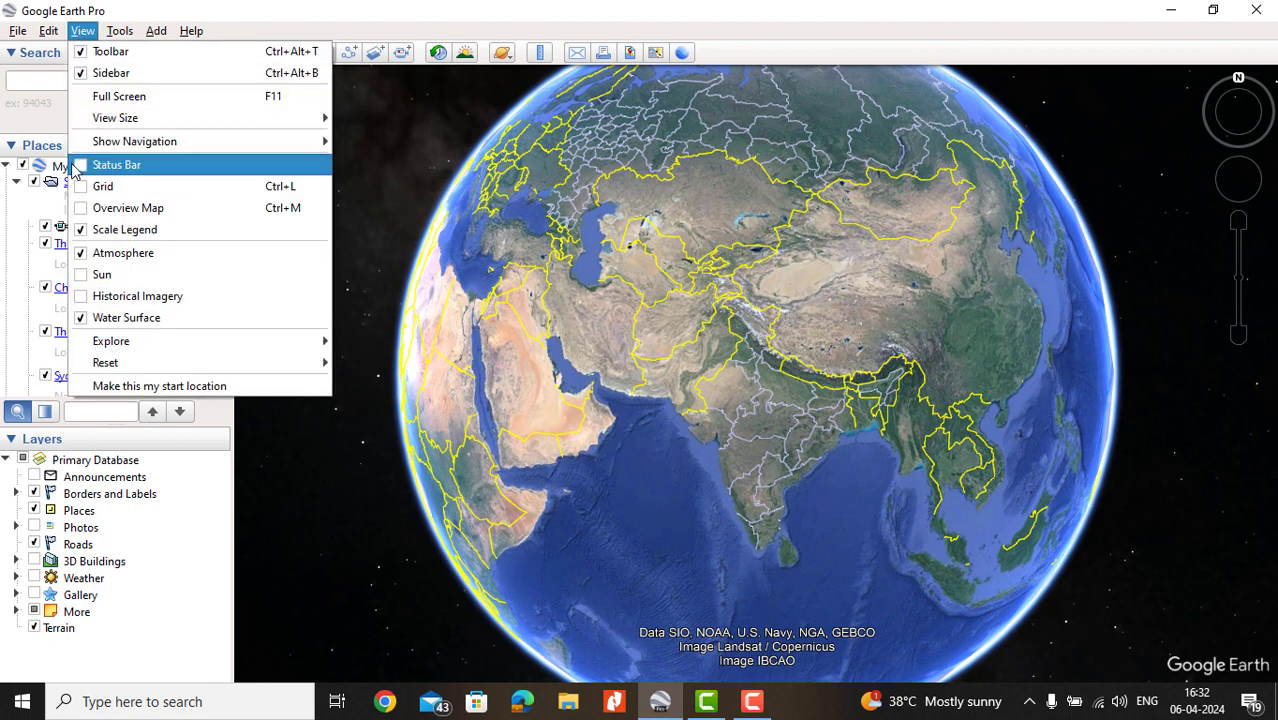
left_click(115, 165)
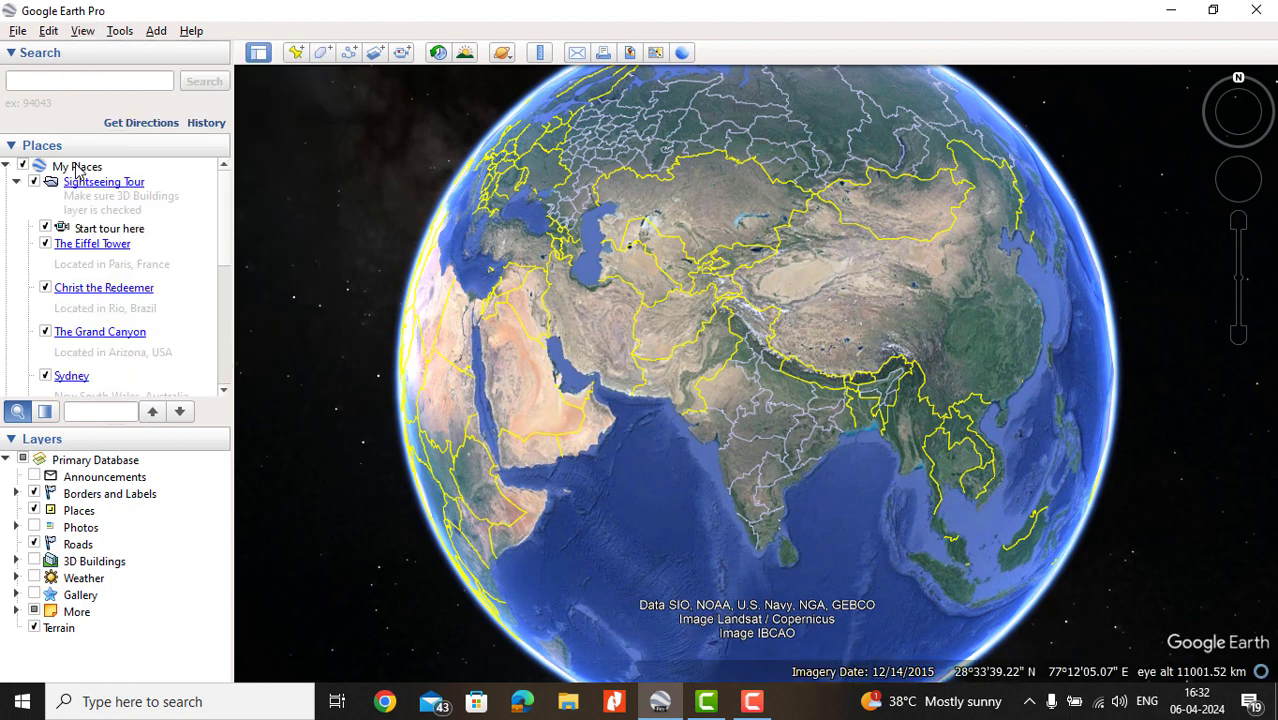
Turn off the Scale Legend and turn it back on.
left_click(83, 32)
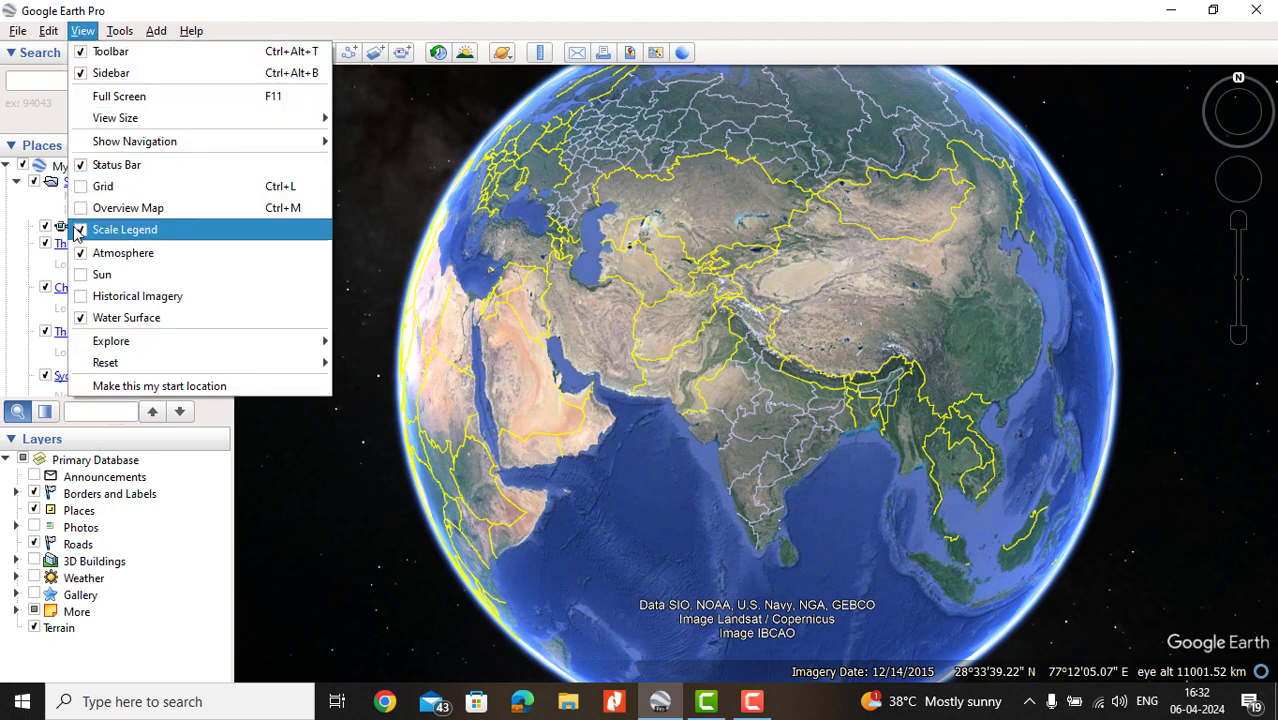
left_click(84, 231)
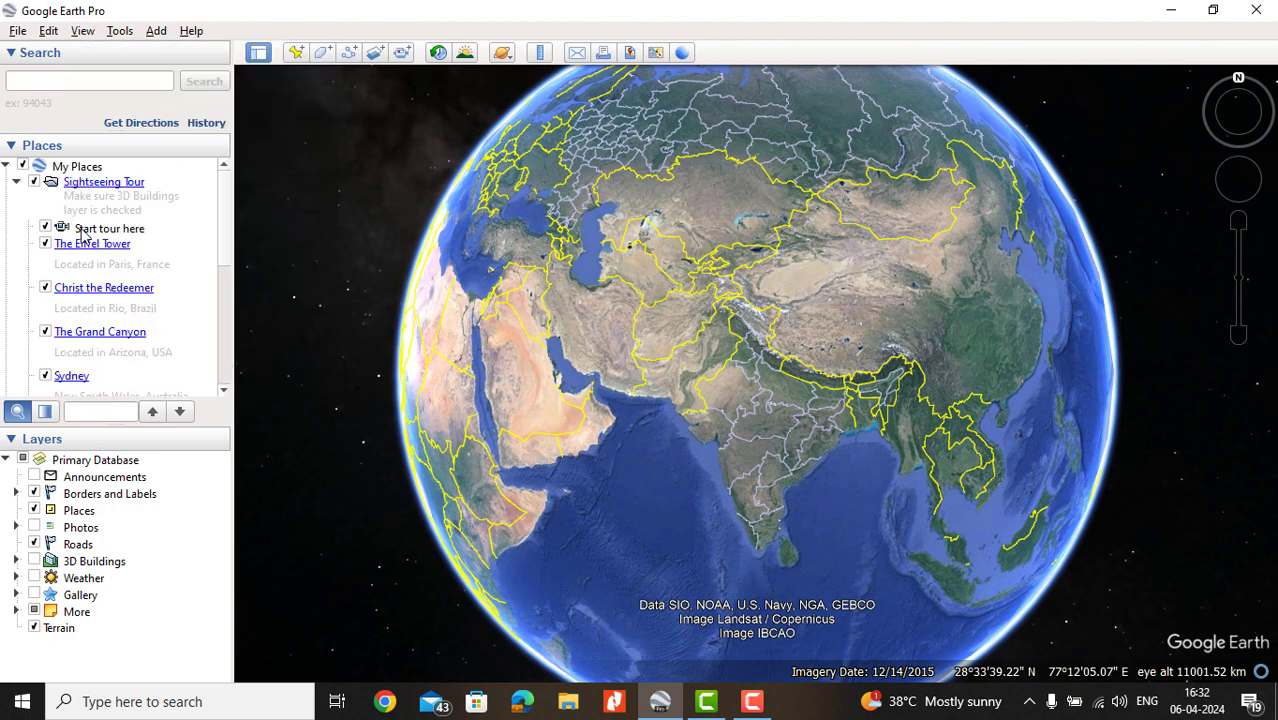
left_click(82, 31)
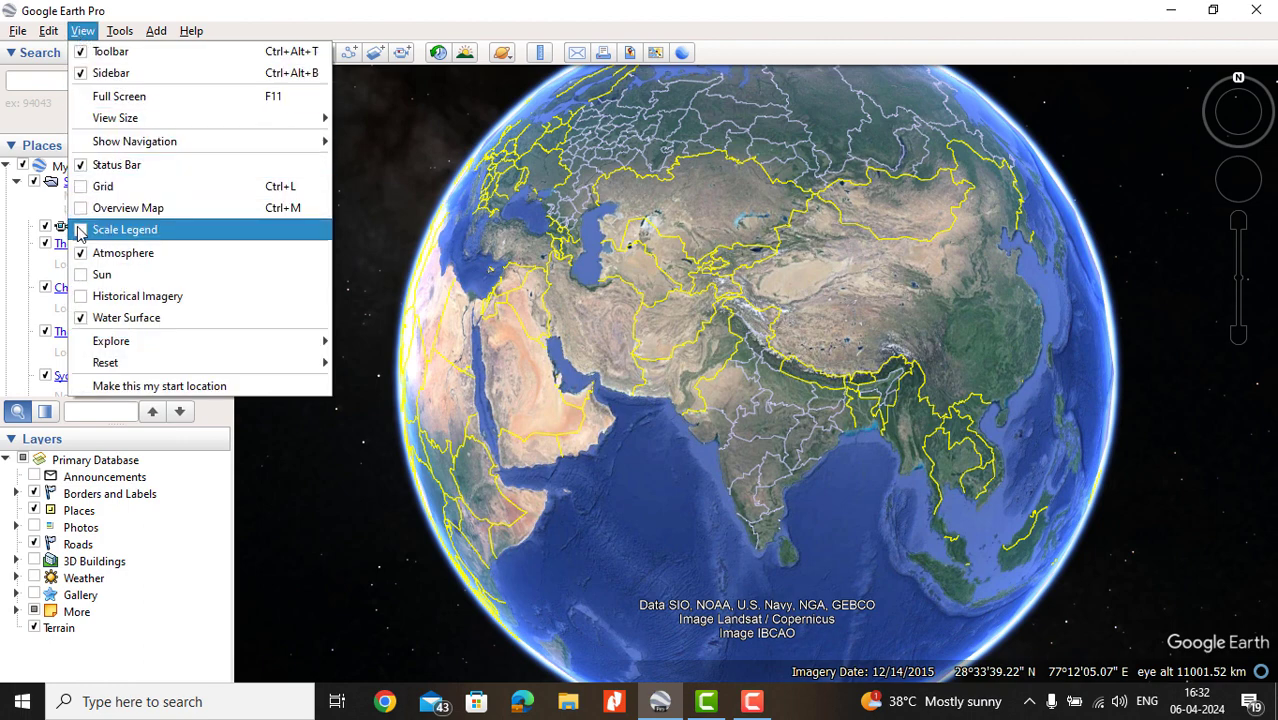
left_click(82, 230)
Hide the sidebar with the Search, Places and Layers sections, and show it again.
left_click(83, 31)
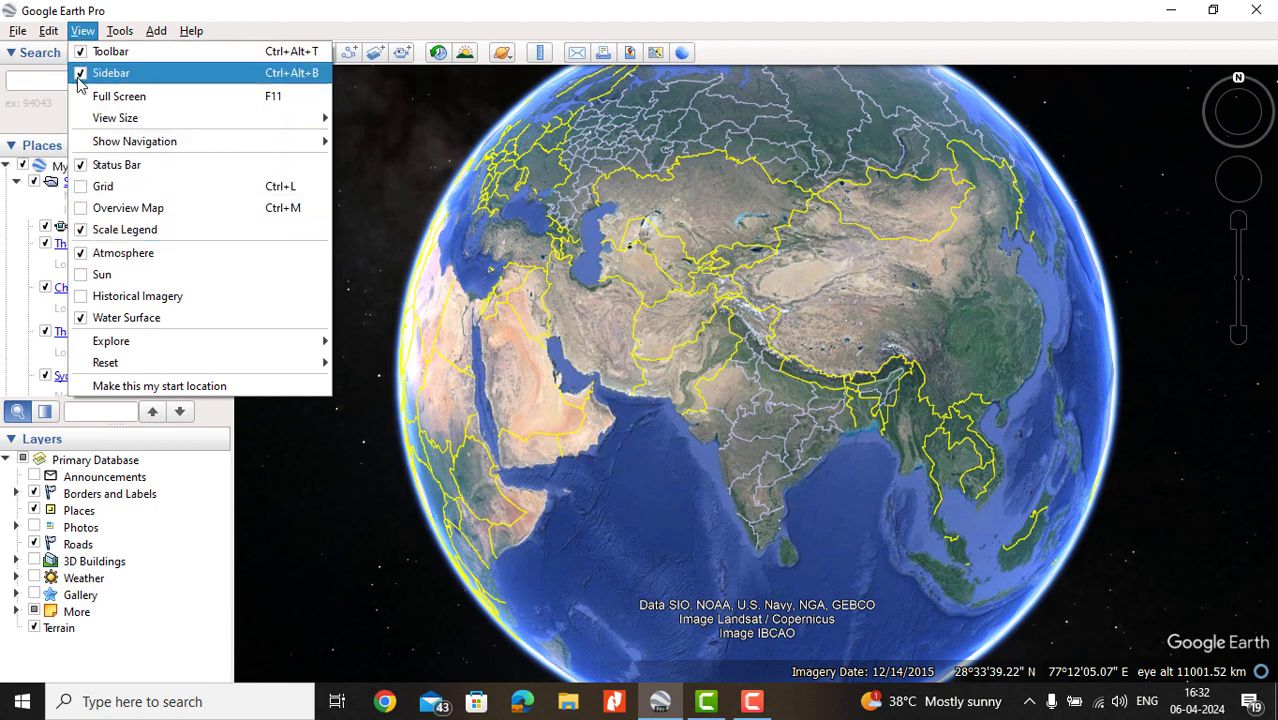
left_click(80, 75)
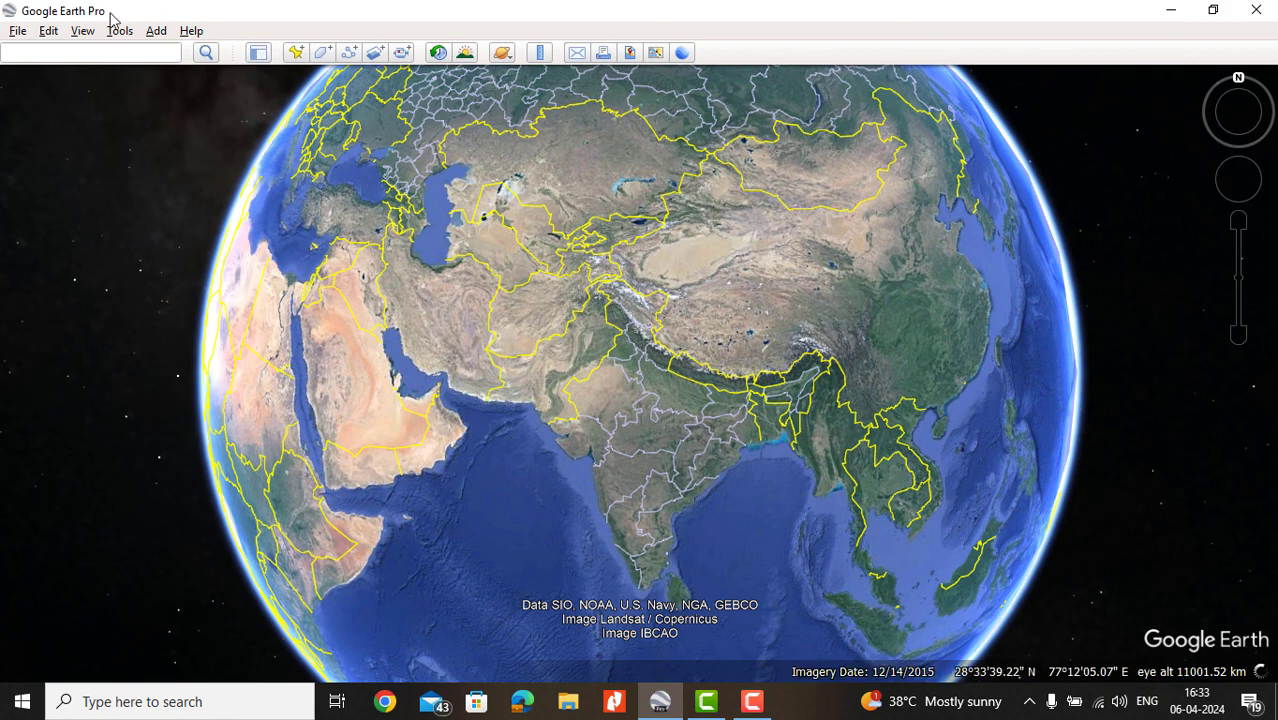
left_click(85, 33)
left_click(96, 73)
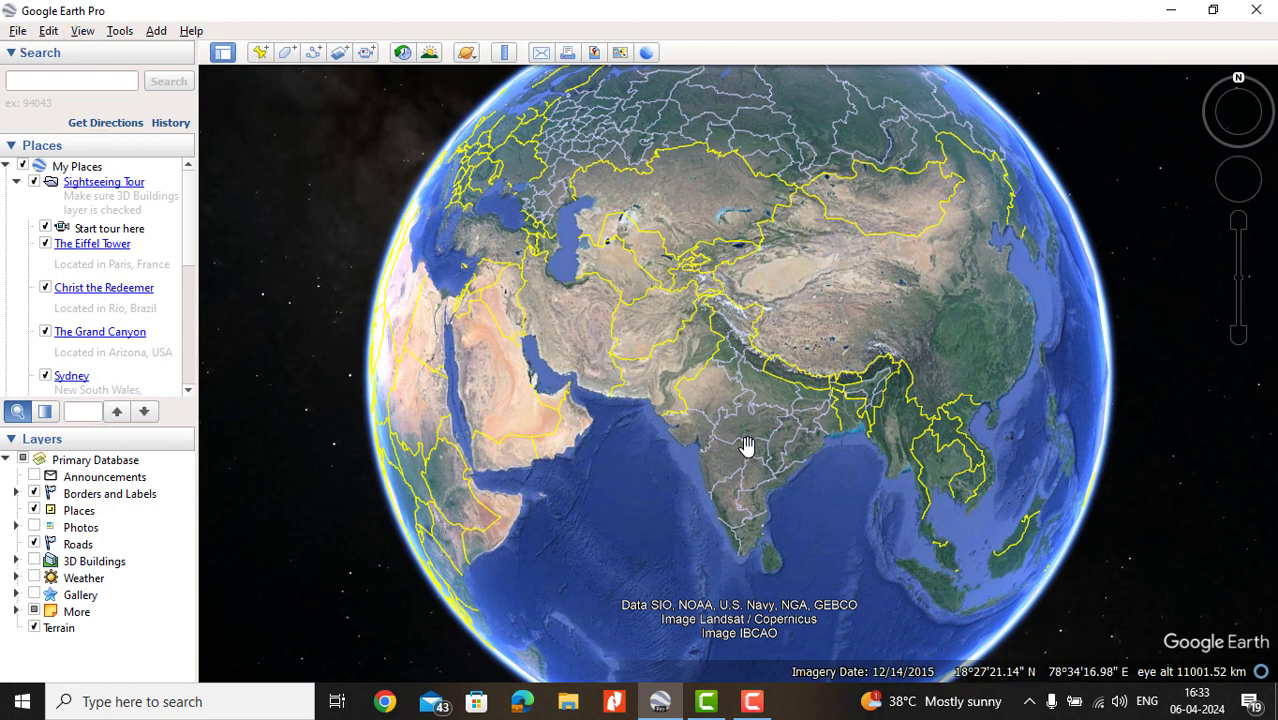
Examine western India and Maharashtra on the globe, closing in on the city of Pune and its road network.
scroll(727, 463, "up", 5)
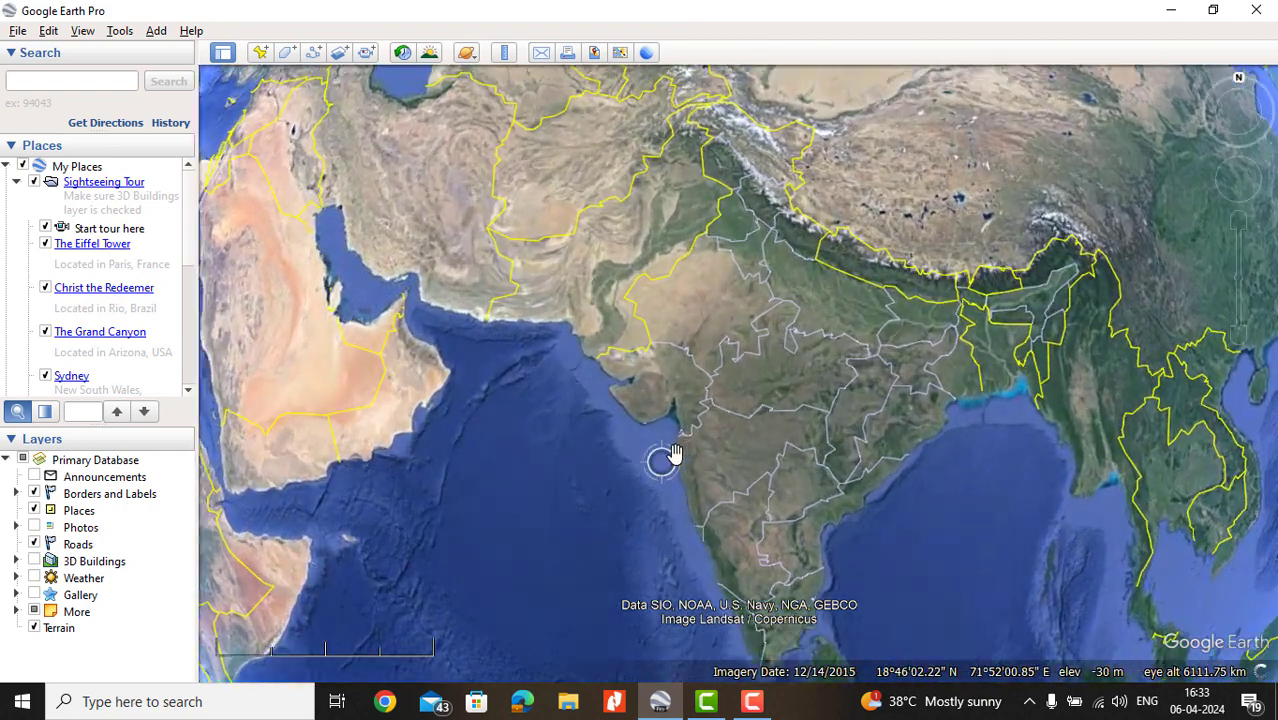
scroll(719, 448, "up", 3)
scroll(717, 448, "up", 4)
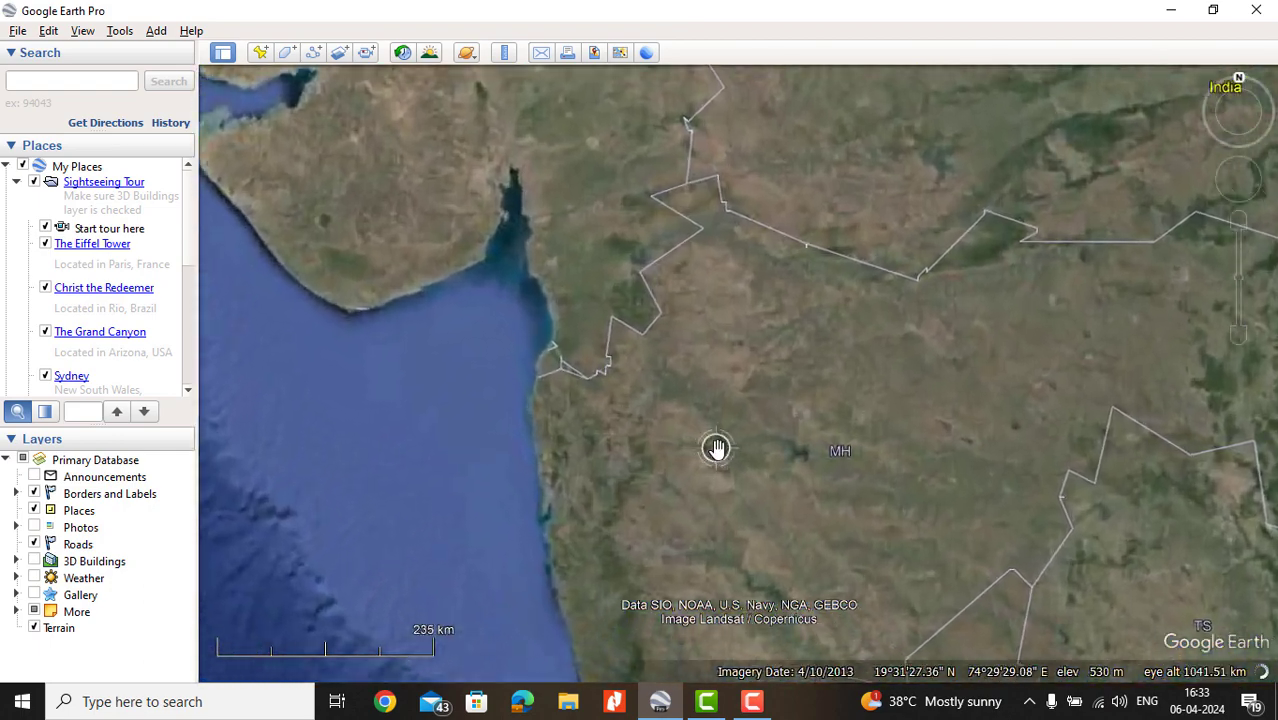
left_click_drag(718, 487, 718, 372)
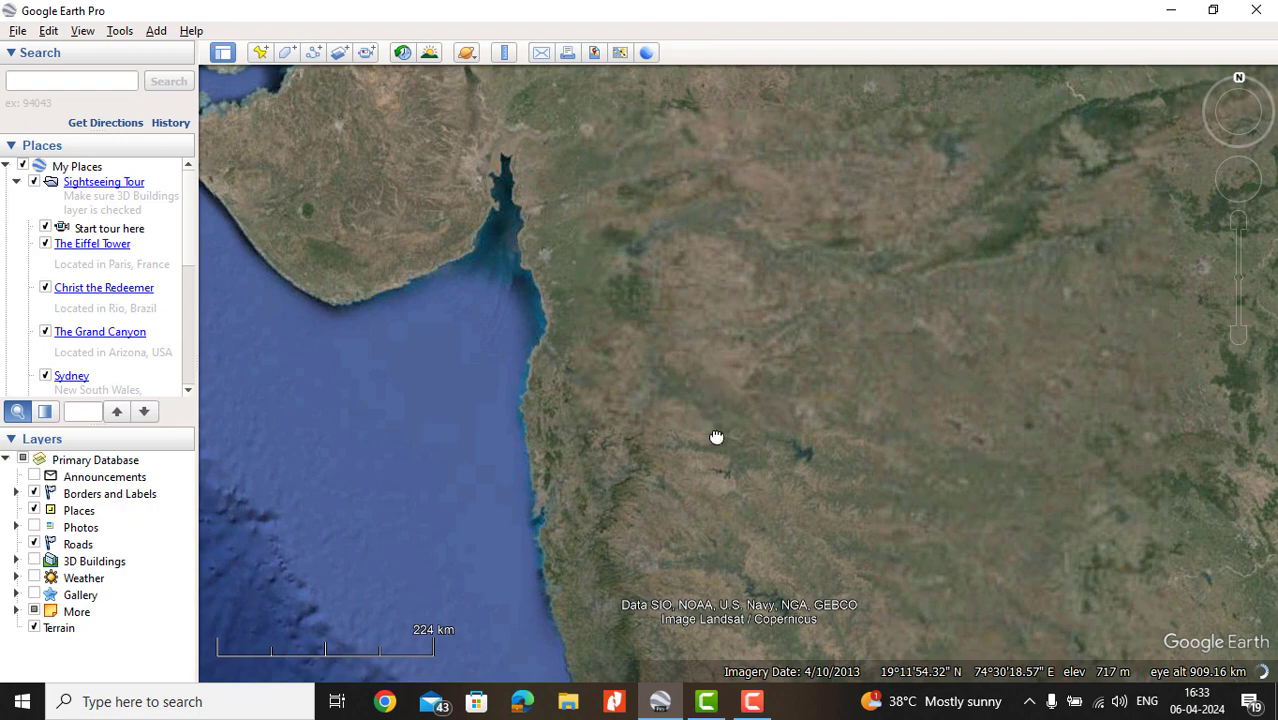
scroll(700, 446, "down", 1)
scroll(700, 446, "down", 2)
left_click_drag(693, 485, 734, 487)
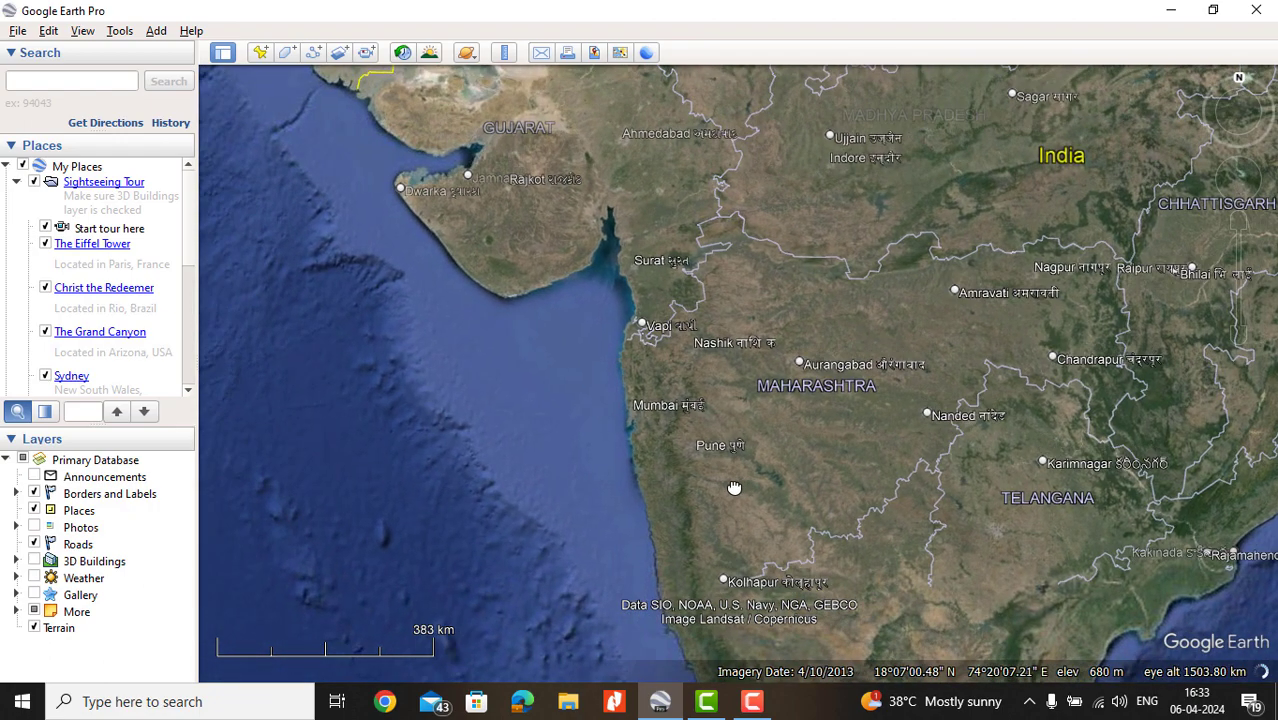
scroll(711, 464, "up", 1)
scroll(737, 474, "up", 5)
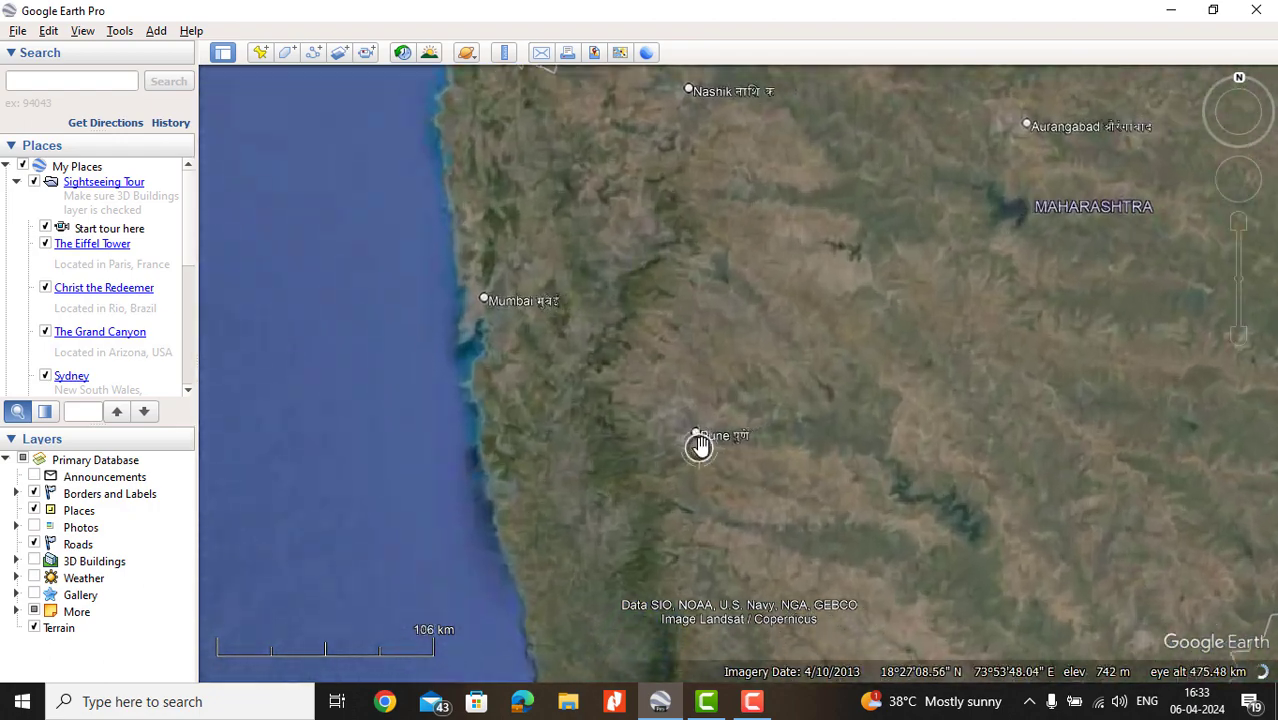
scroll(699, 382, "up", 3)
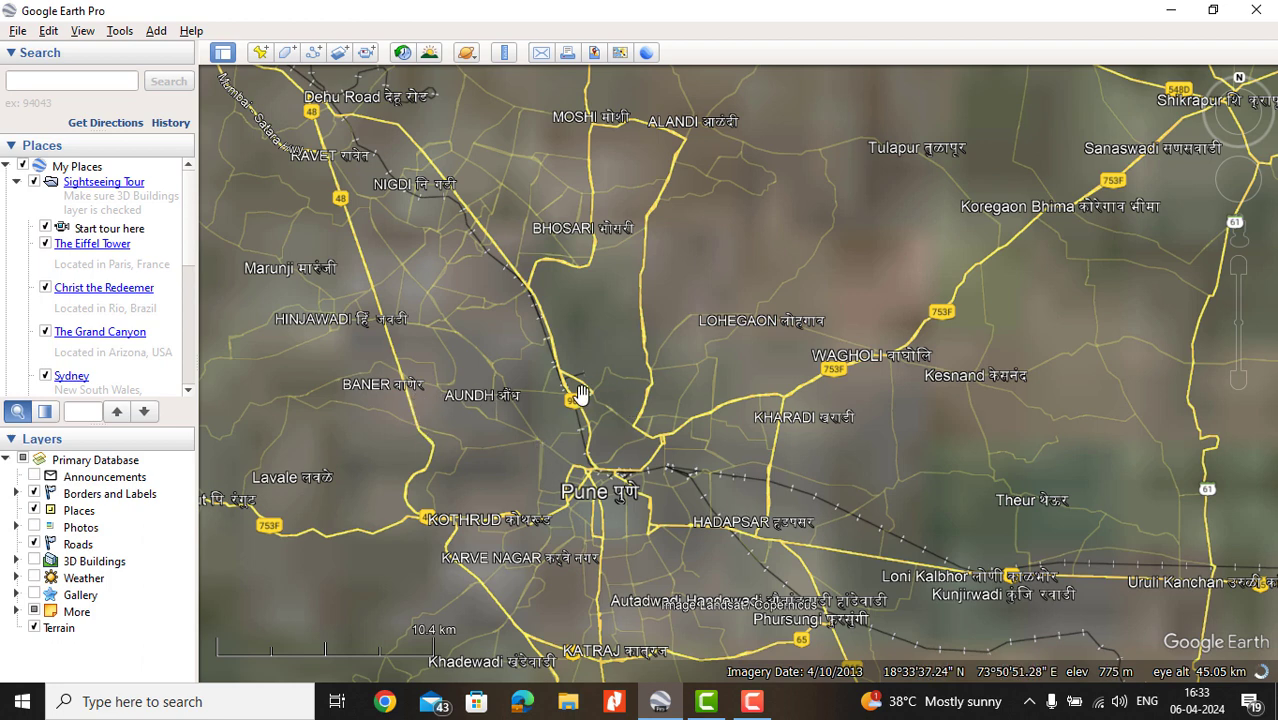
scroll(612, 460, "up", 5)
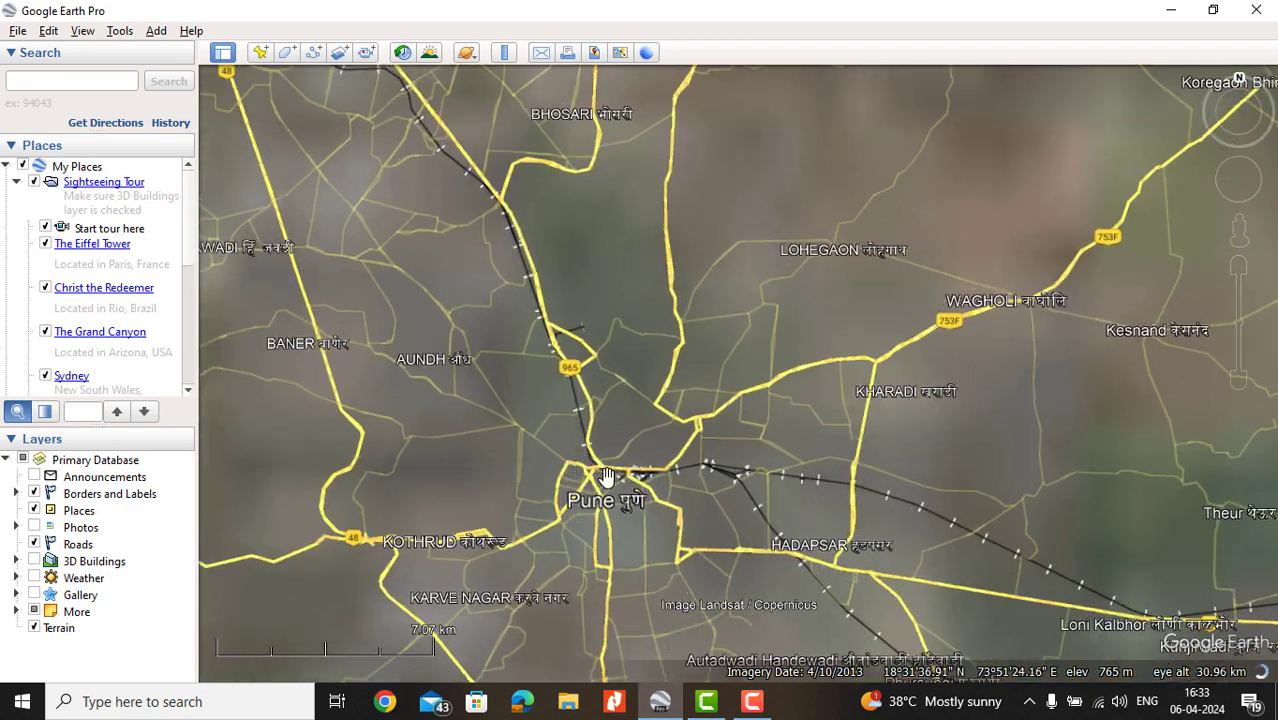
scroll(613, 458, "up", 2)
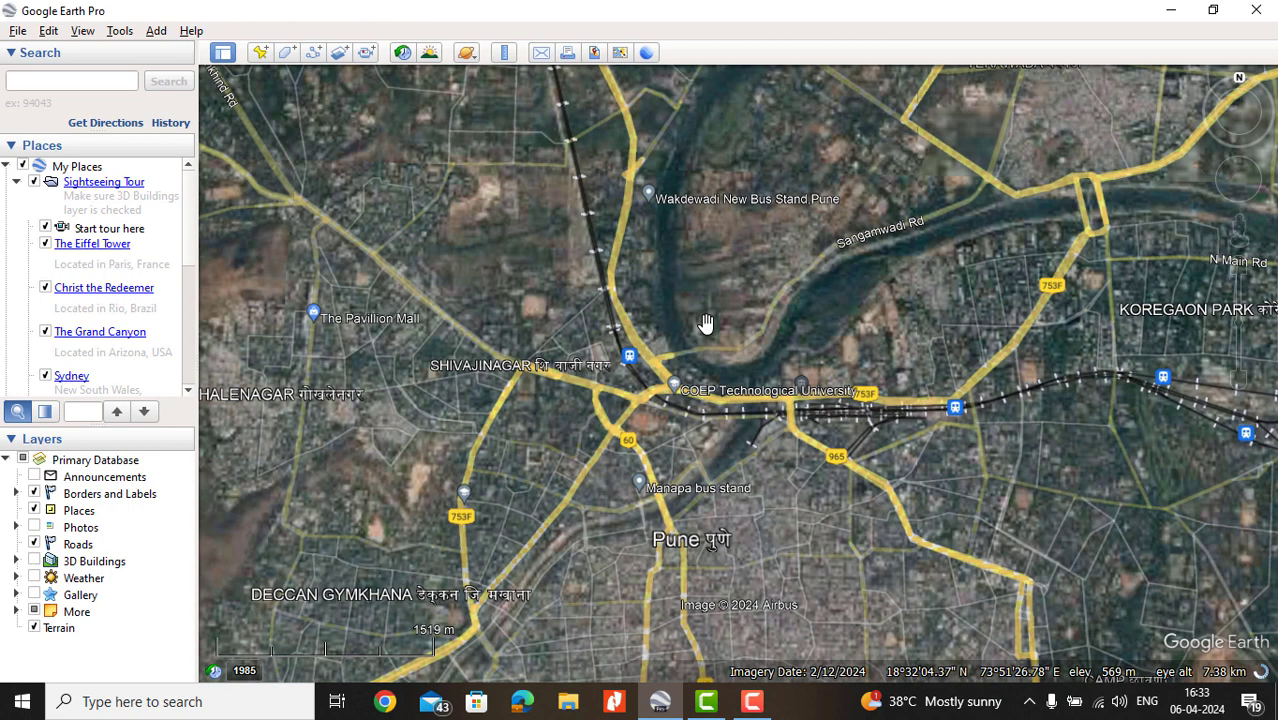
Examine the farmland near Ashok Nagar and the Agriculture College Ground, northwest of central Pune, at close range.
scroll(742, 200, "up", 2)
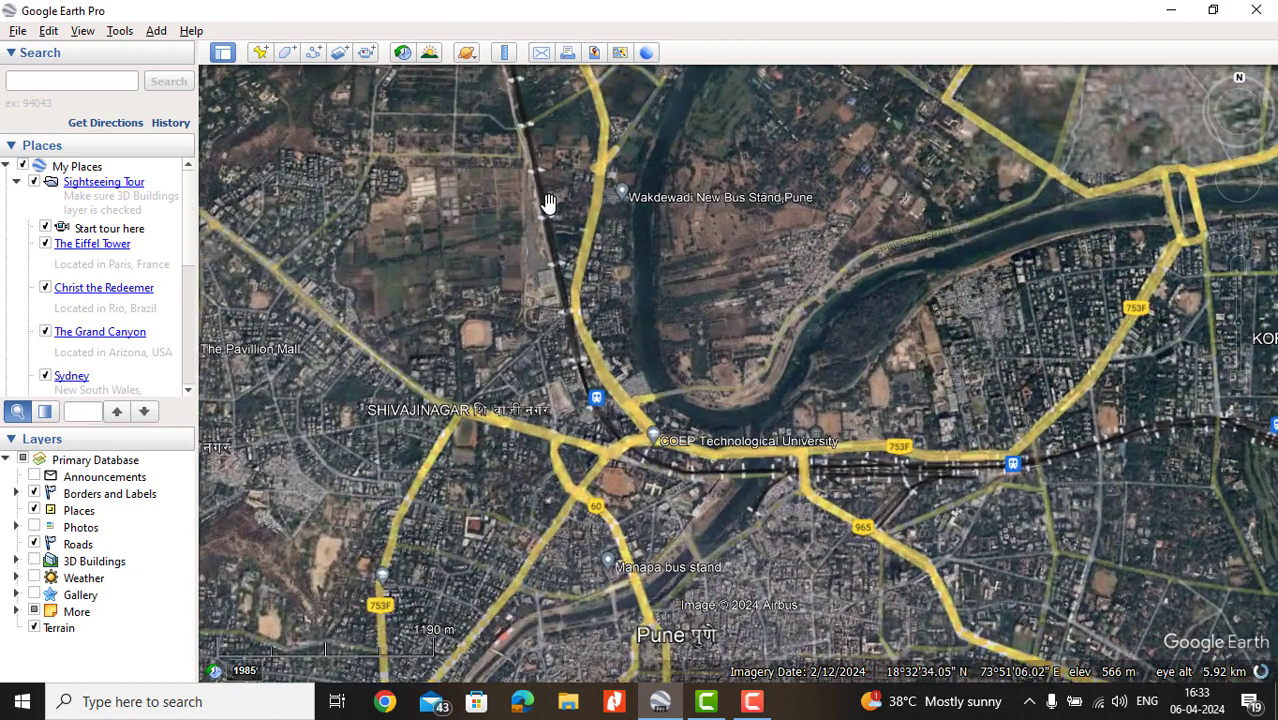
scroll(462, 251, "up", 4)
left_click_drag(476, 233, 719, 394)
scroll(537, 393, "up", 2)
scroll(628, 354, "up", 2)
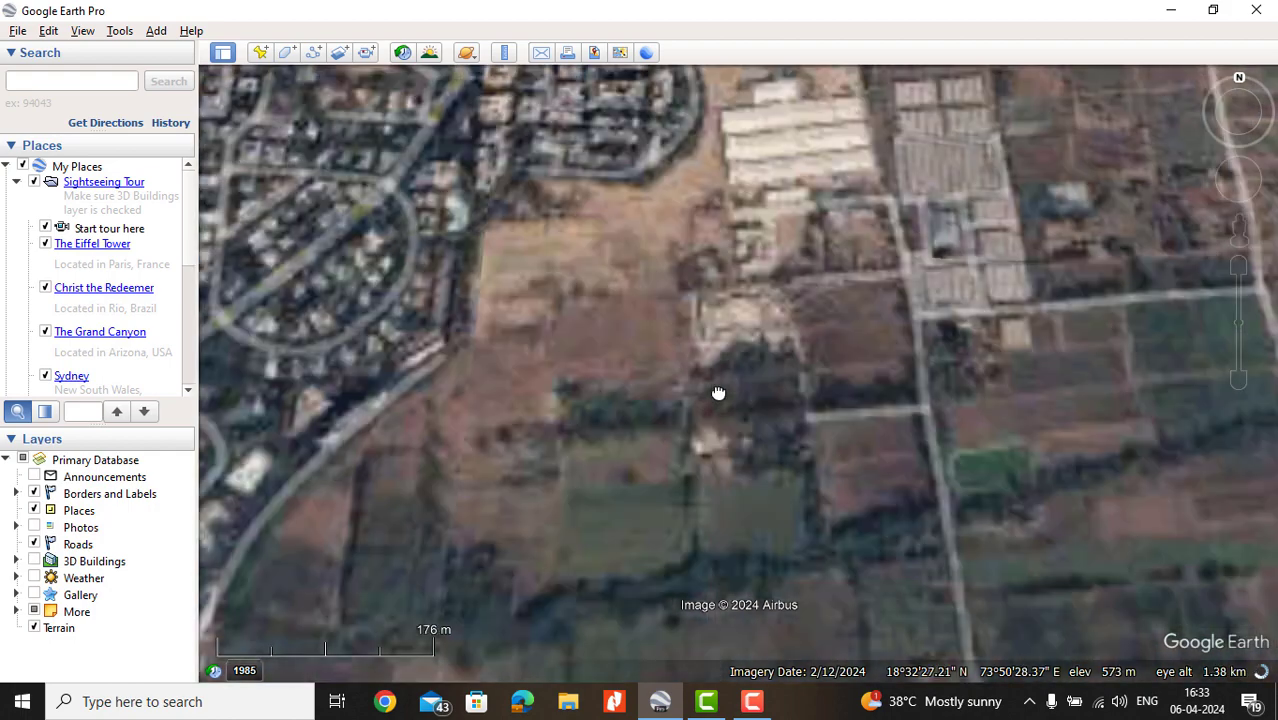
left_click_drag(674, 349, 709, 327)
scroll(709, 327, "up", 1)
scroll(709, 327, "down", 2)
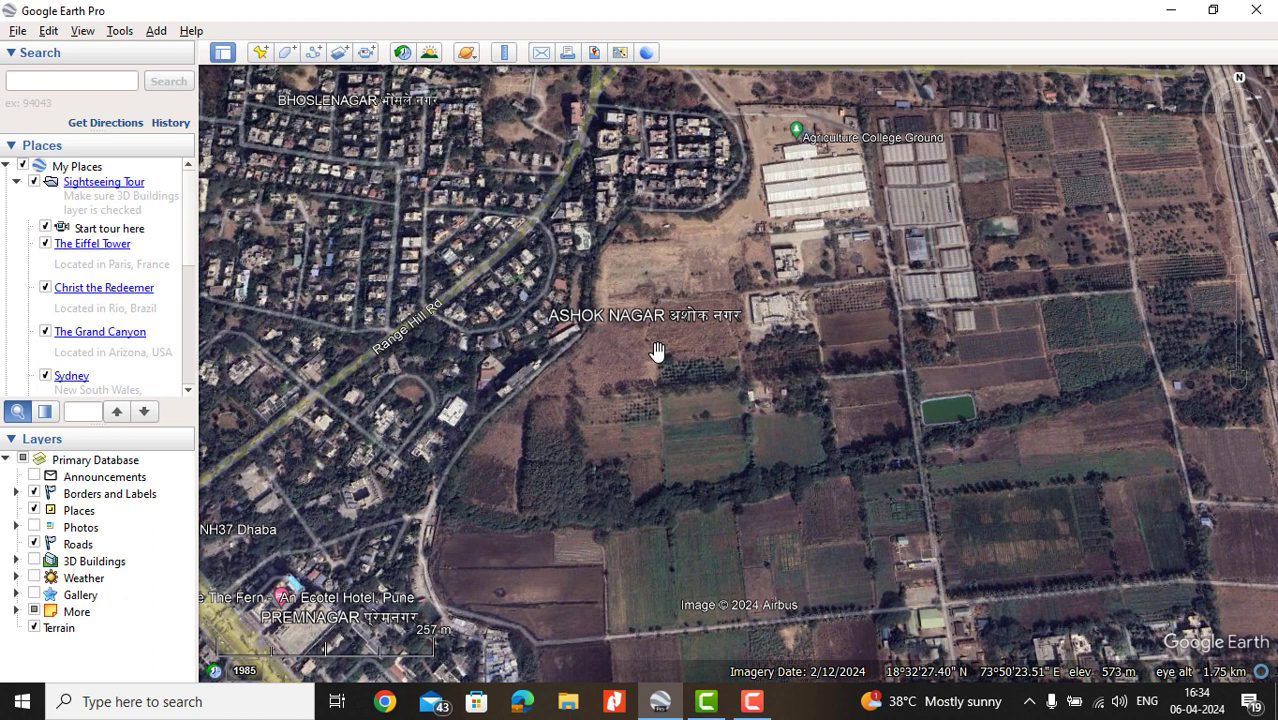
scroll(658, 351, "up", 1)
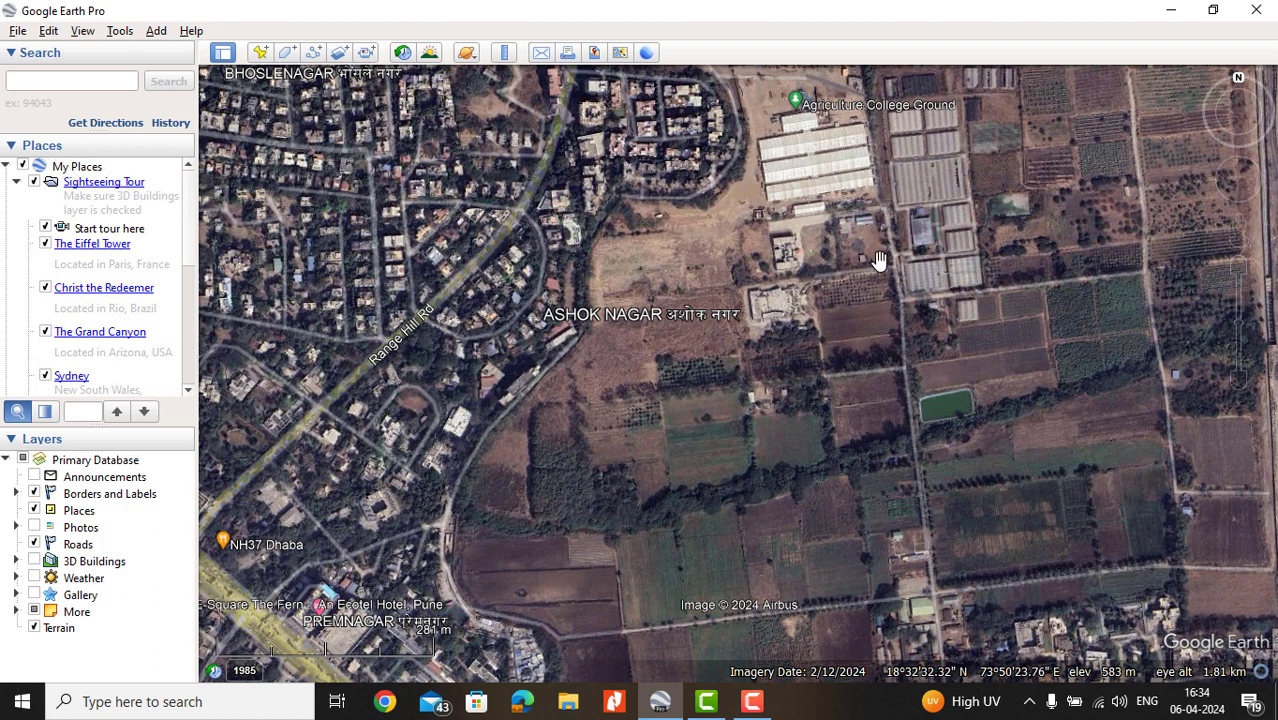
Hide the sidebar to enlarge the farmland view, and bring it back.
left_click(223, 53)
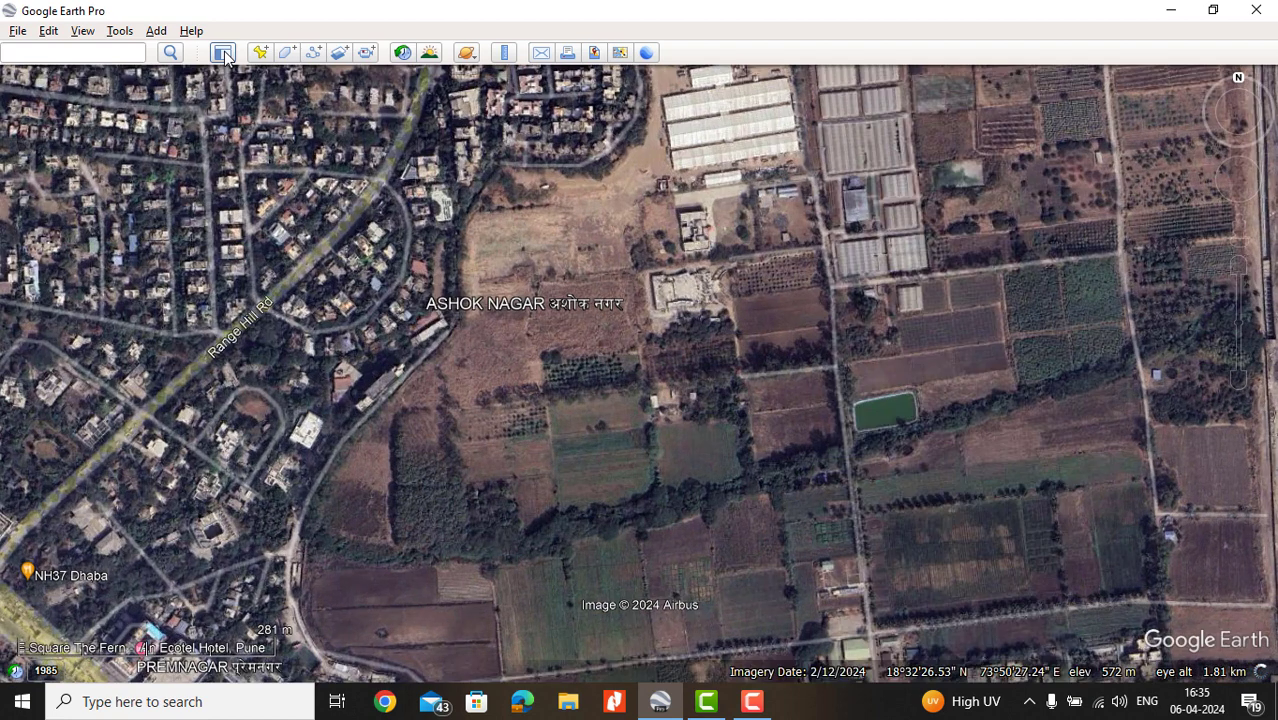
left_click(223, 53)
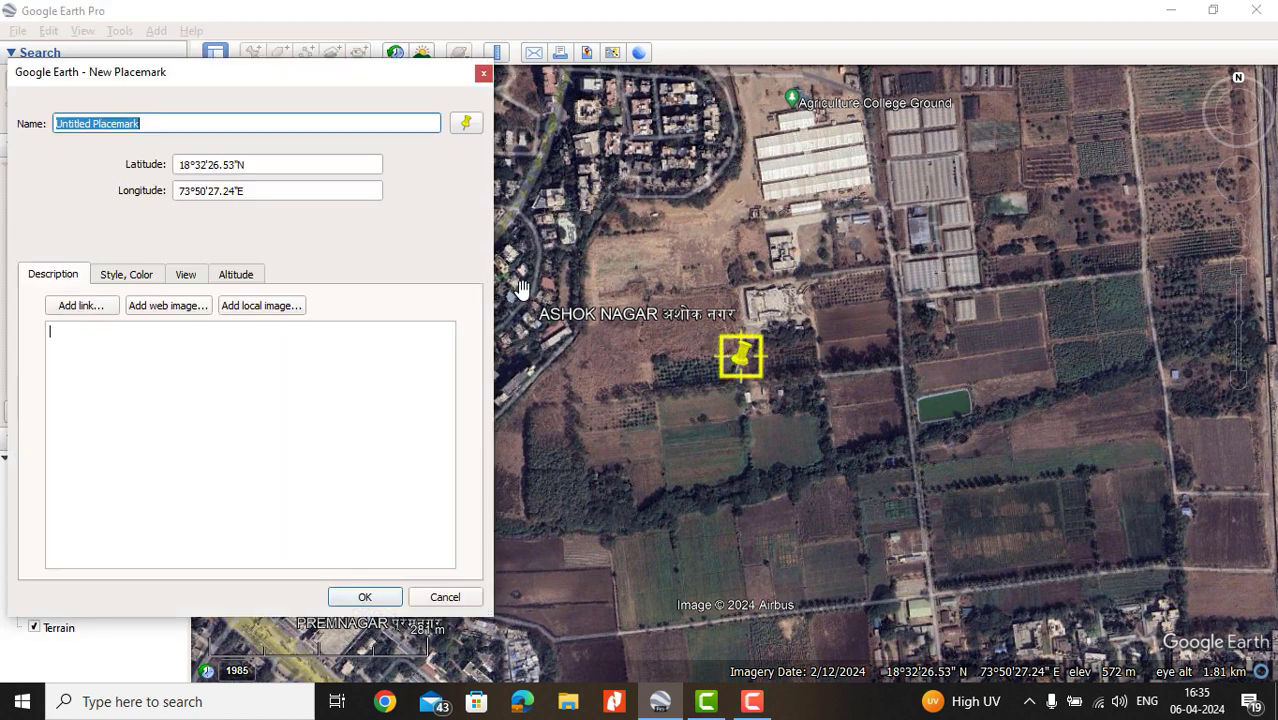
Position the new placemark on the field south of the Ashok Nagar label, at about 18°32'24.97"N, 73°50'25.61"E.
left_click_drag(745, 383, 707, 440)
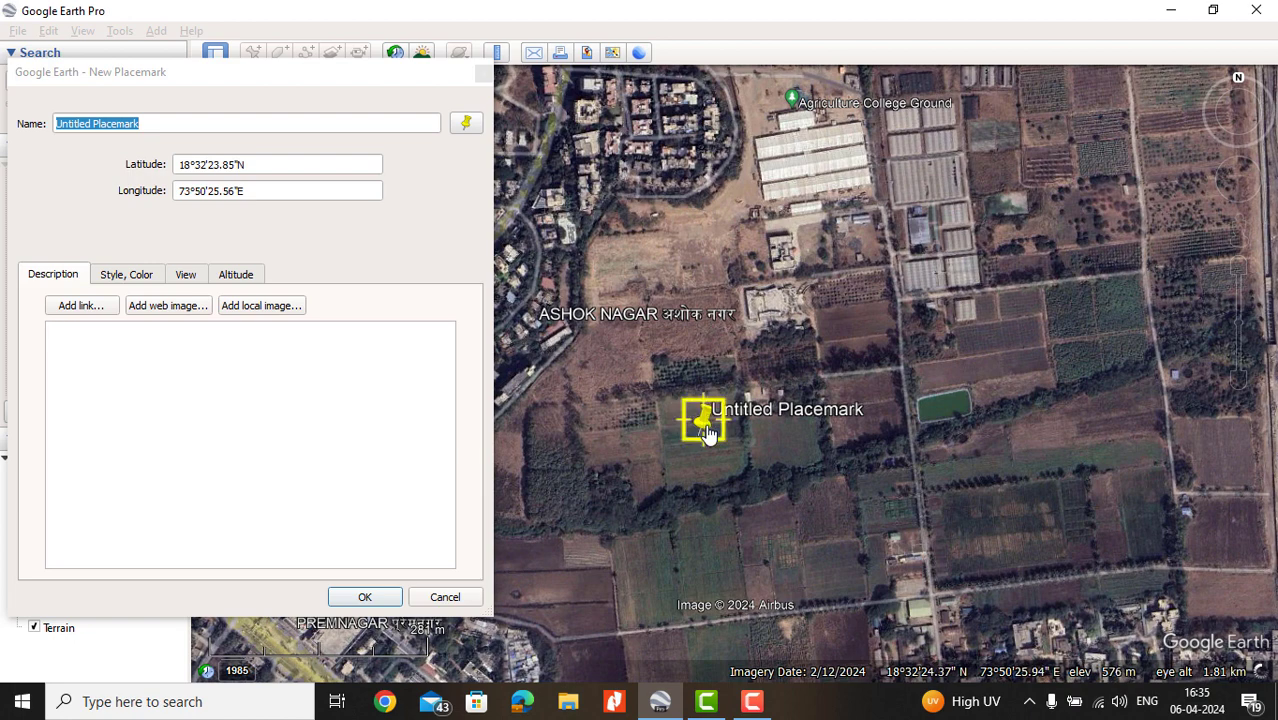
mouse_move(710, 434)
left_mouse_down()
mouse_move(703, 463)
mouse_move(779, 465)
mouse_move(916, 376)
mouse_move(984, 505)
mouse_move(795, 485)
mouse_move(738, 450)
mouse_move(703, 468)
mouse_move(712, 453)
left_mouse_up()
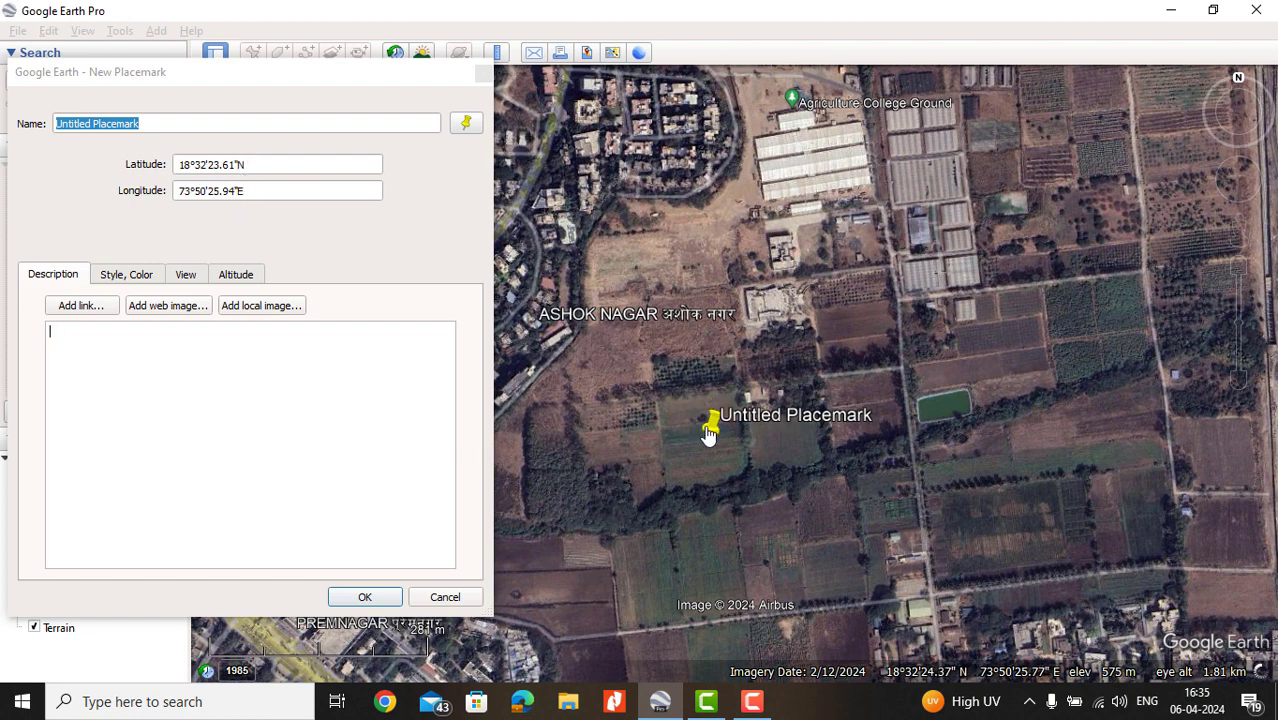
mouse_move(709, 432)
left_mouse_down()
mouse_move(1016, 368)
mouse_move(701, 420)
left_mouse_up()
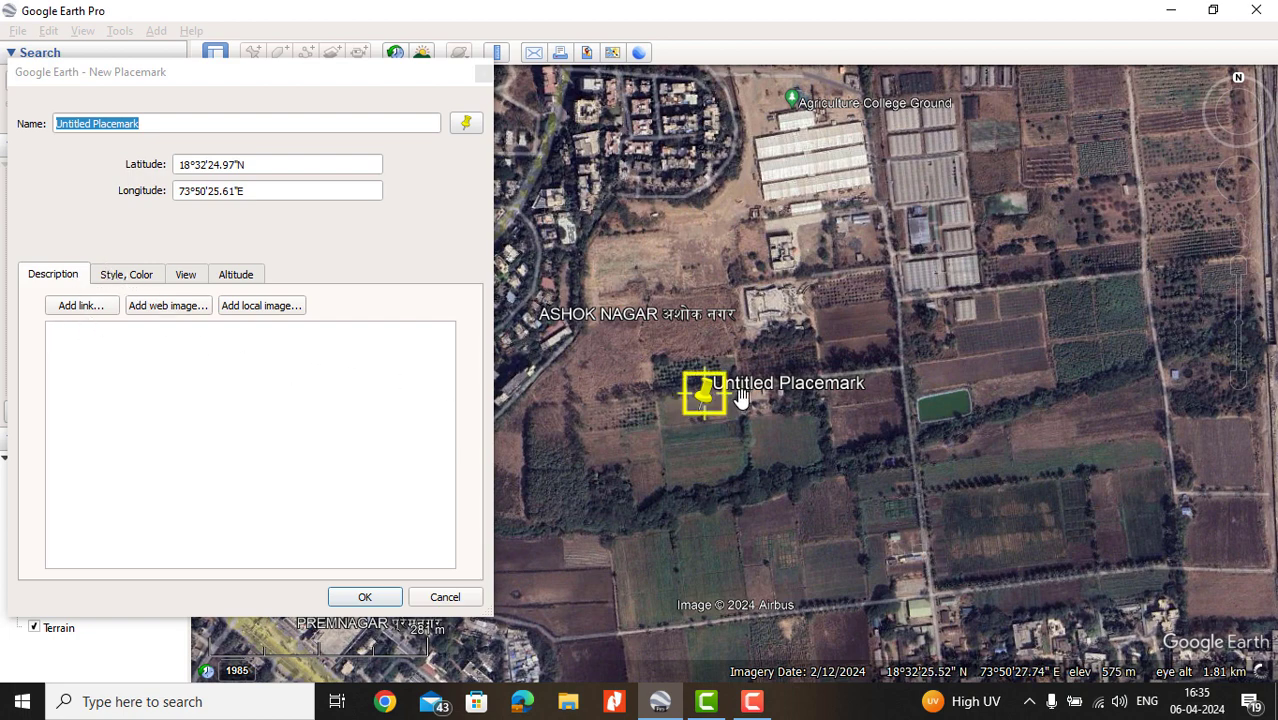
Enter "my location" as the new placemark's description.
left_click(148, 339)
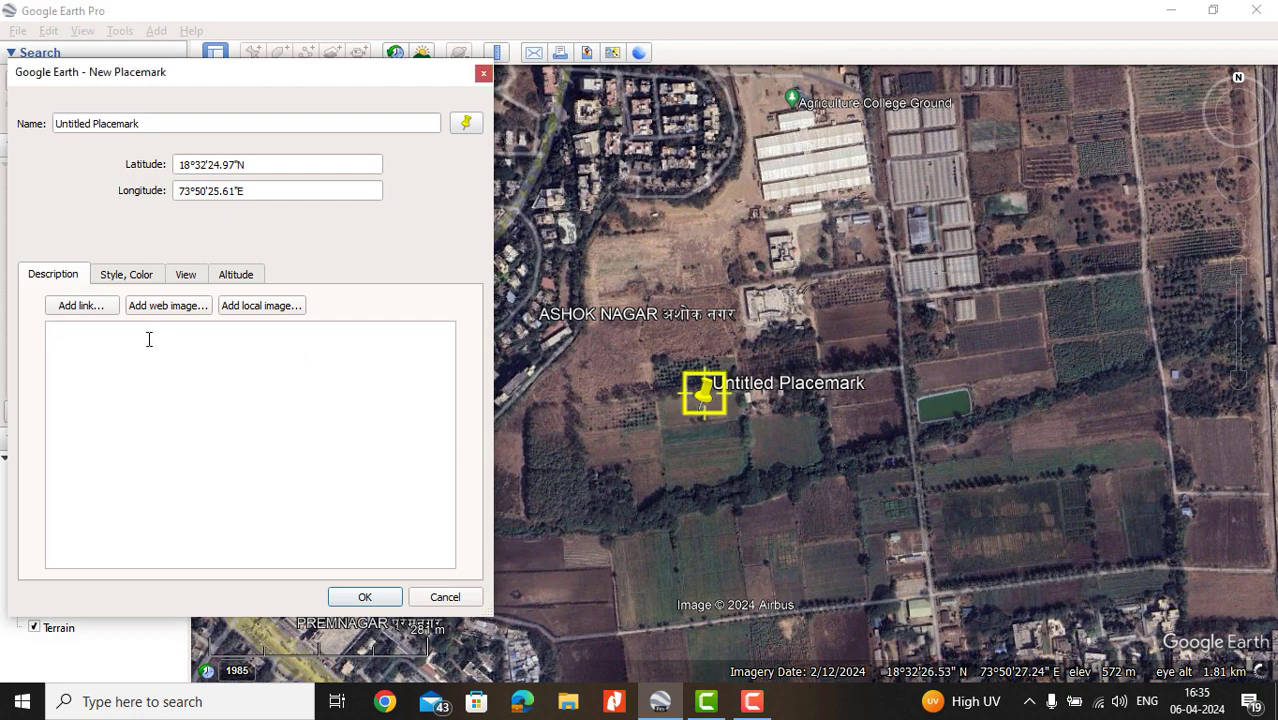
type("my l")
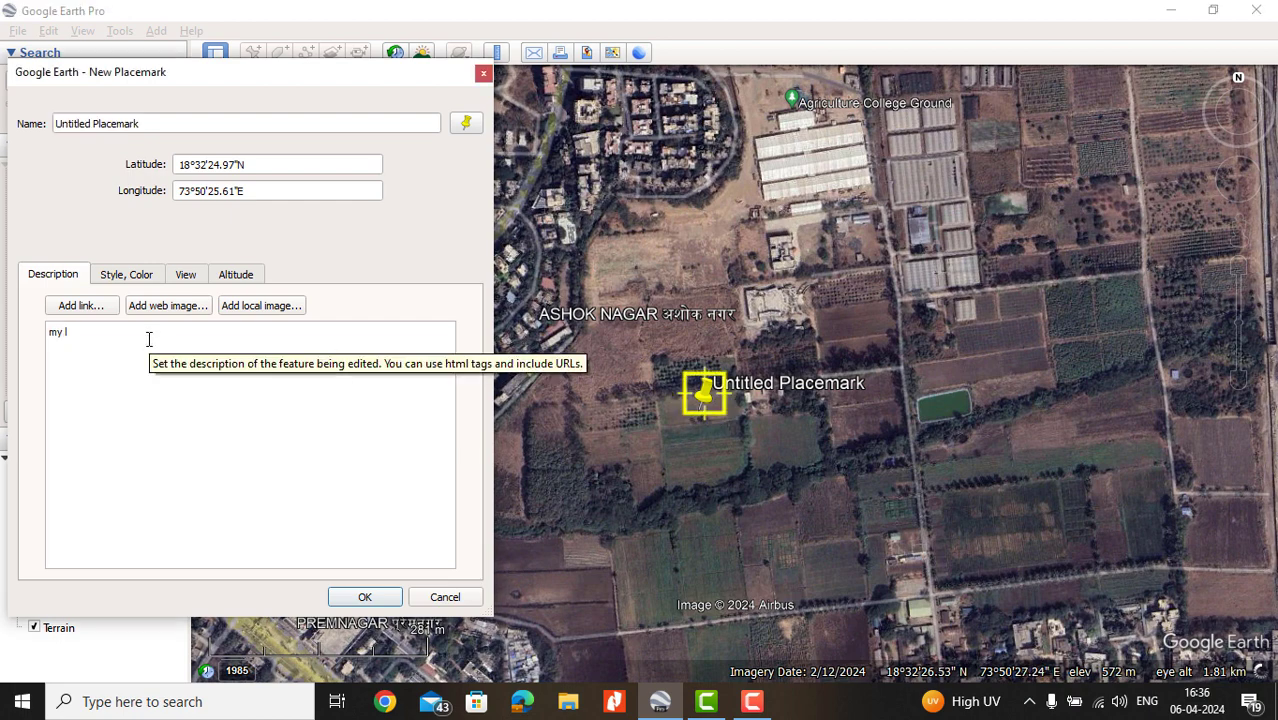
type("ocation")
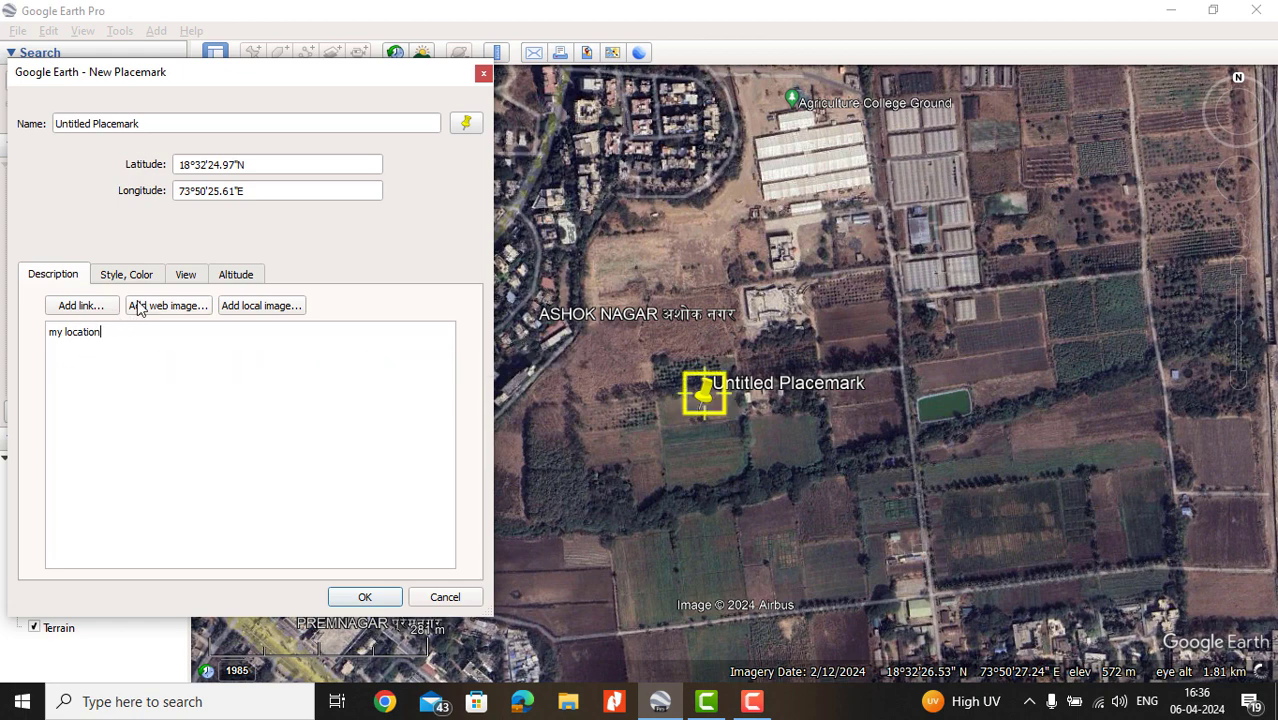
Open the web image URL entry for the placemark description, and open and dismiss the local image picker.
left_click(150, 308)
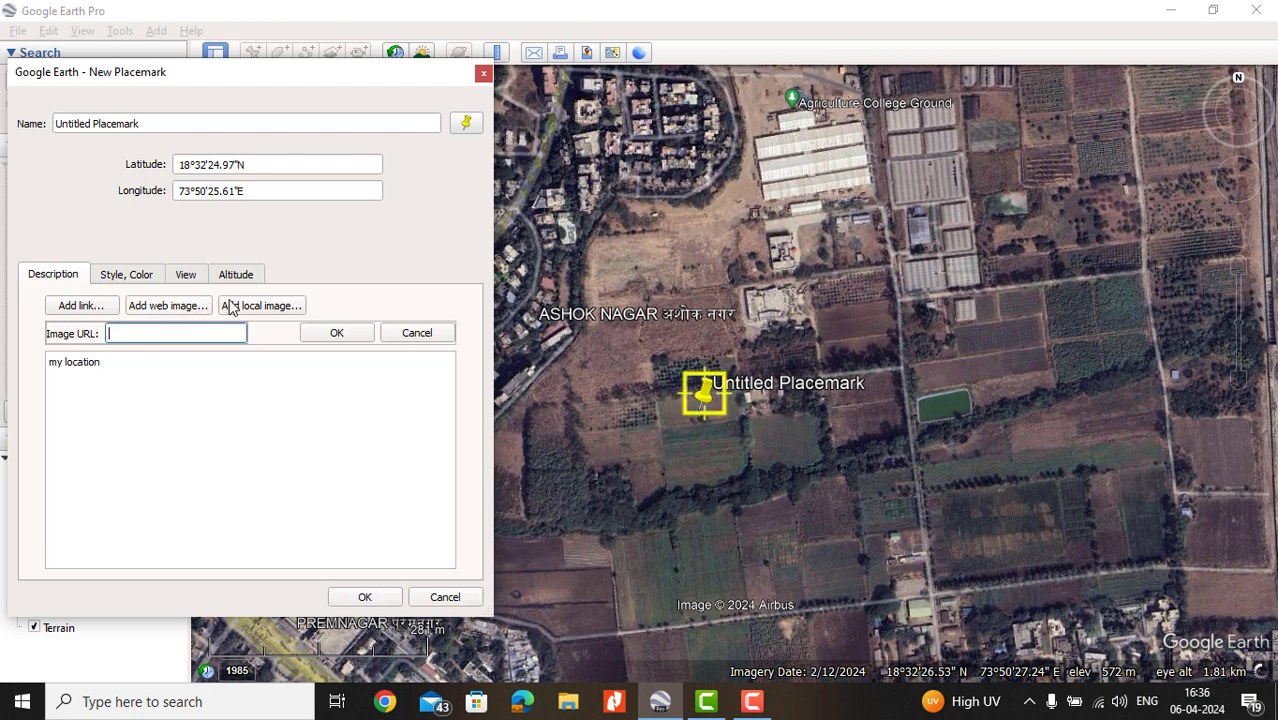
left_click(228, 306)
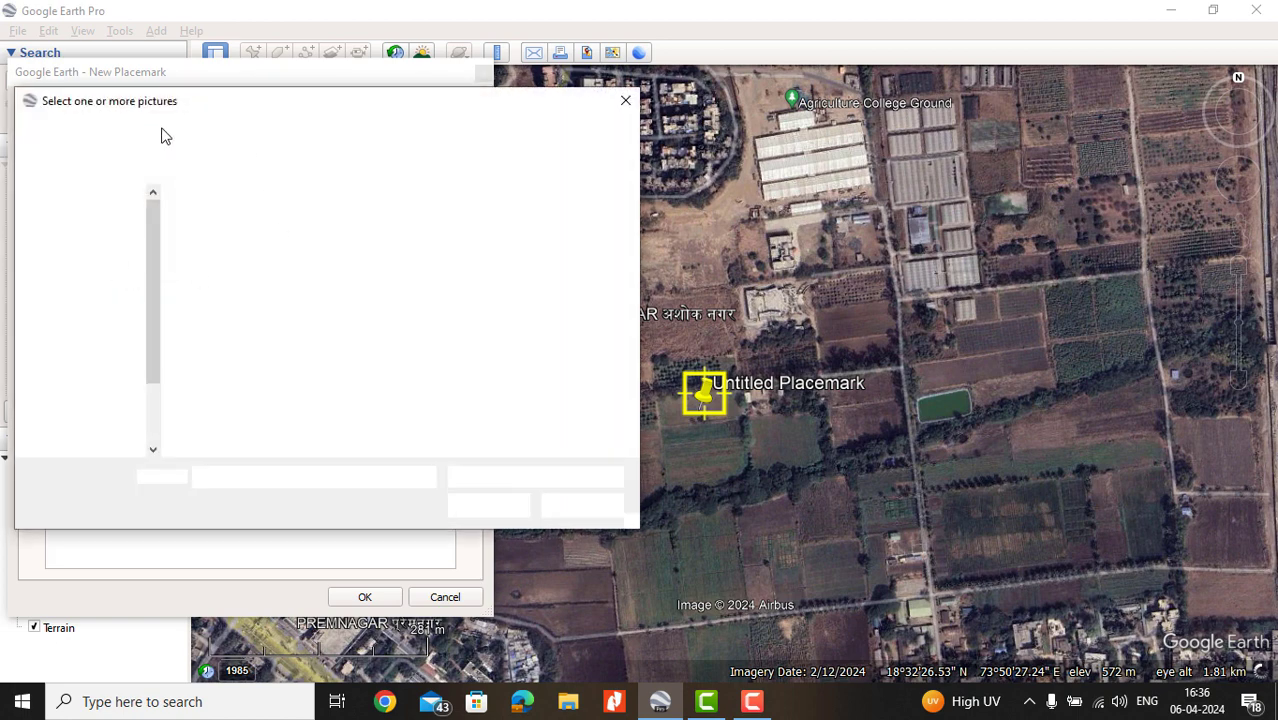
left_click(625, 100)
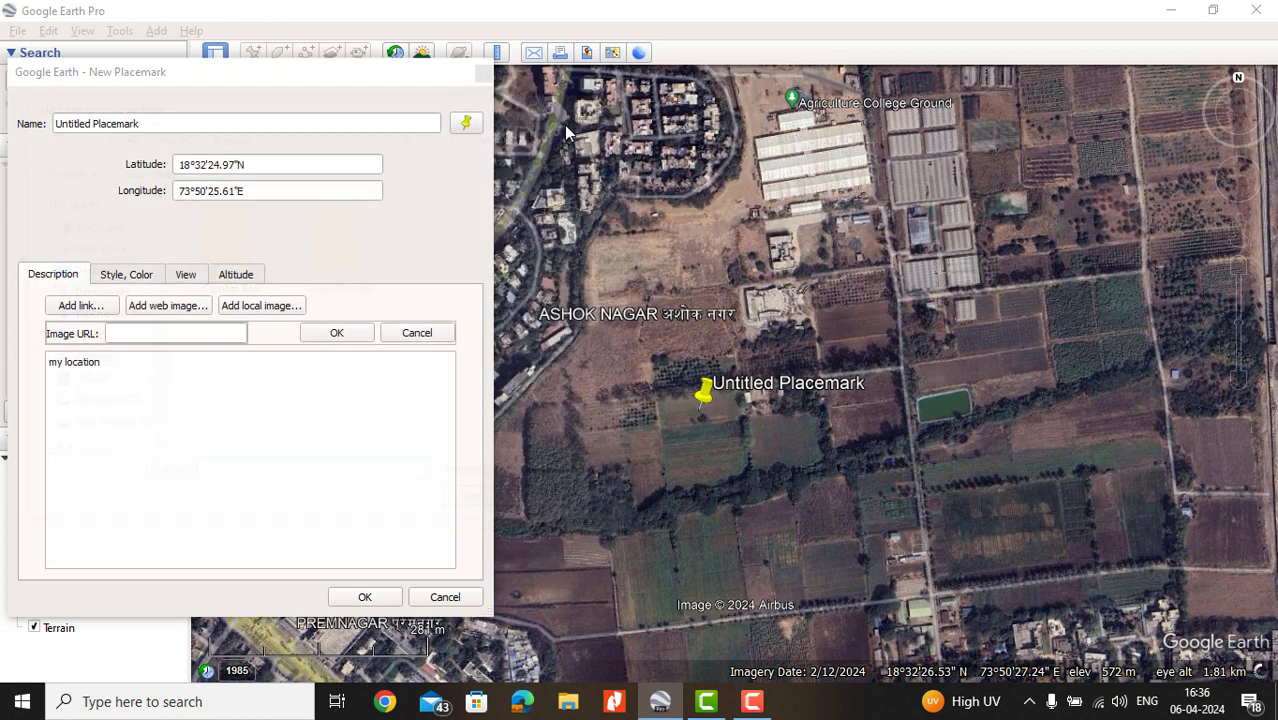
Review the new placemark's style and colour, view, and altitude settings.
left_click(127, 275)
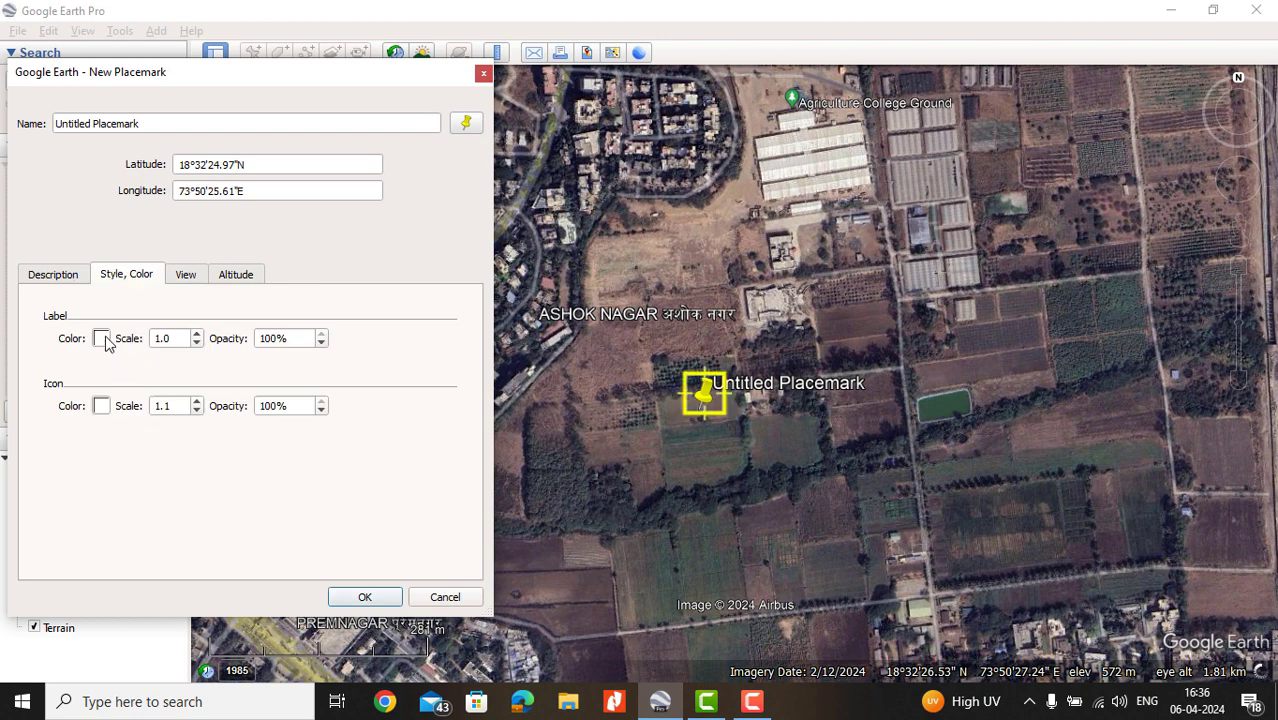
left_click(182, 275)
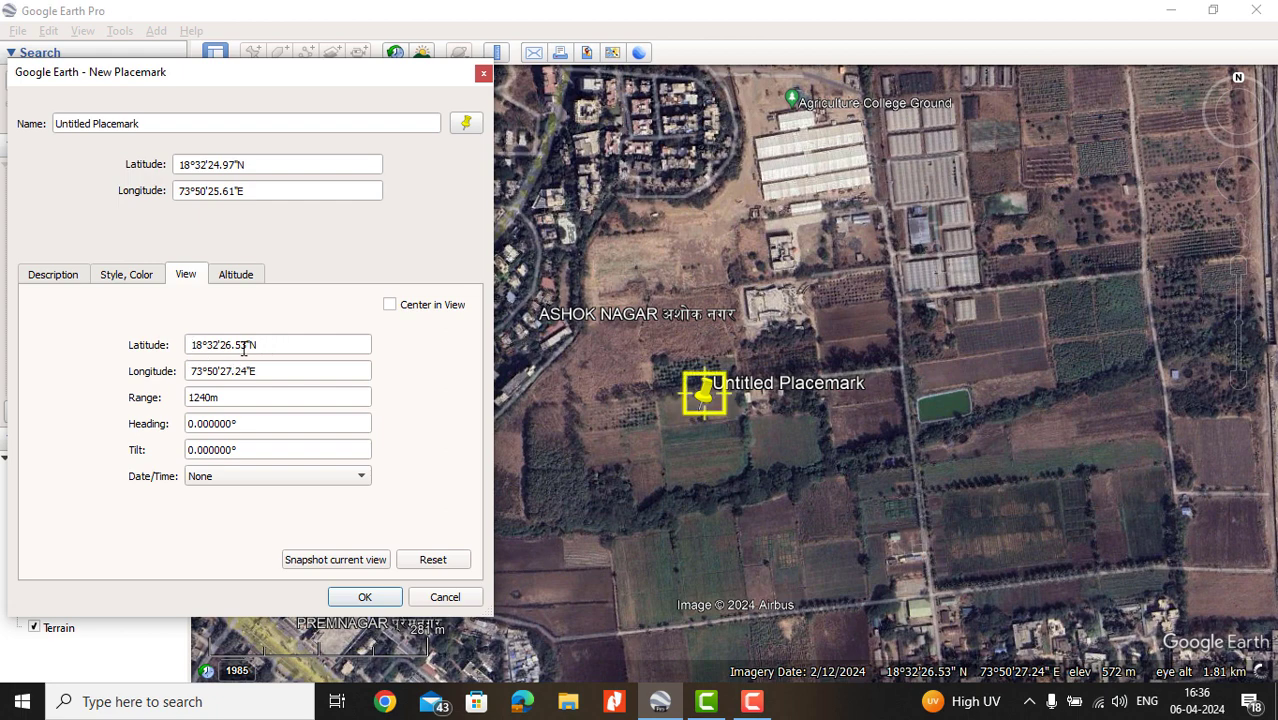
double_click(221, 397)
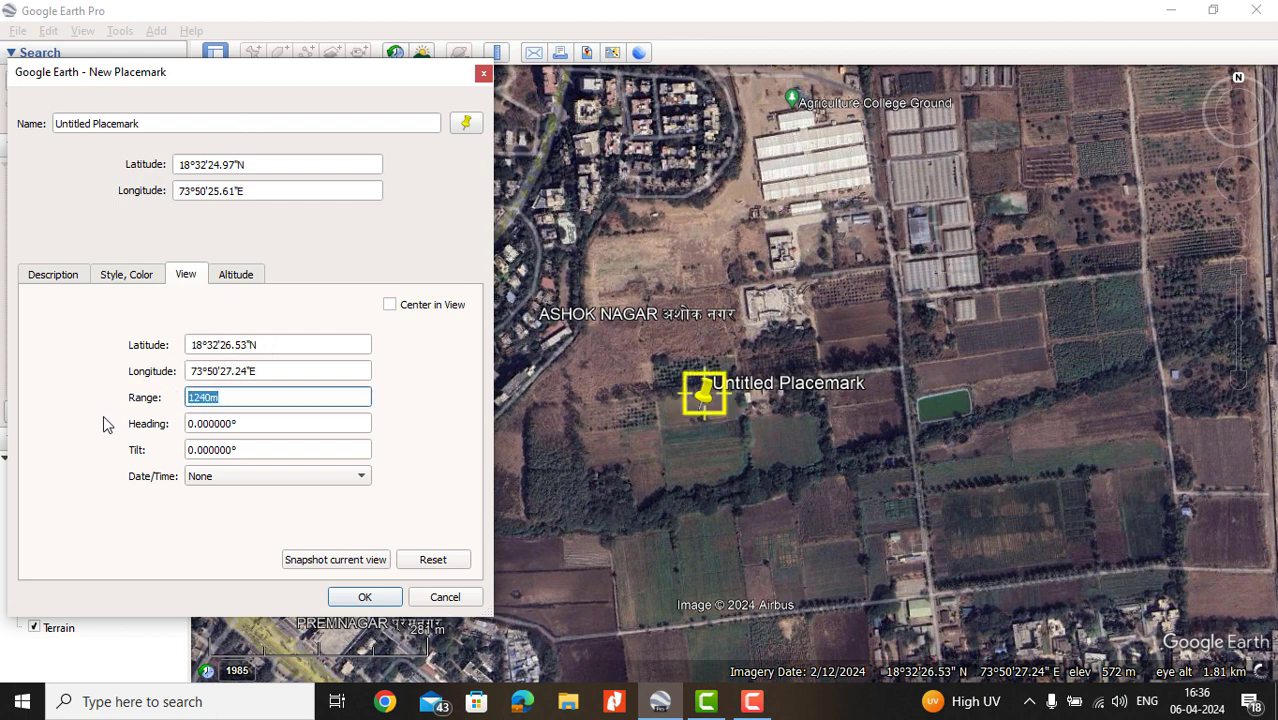
left_click(238, 276)
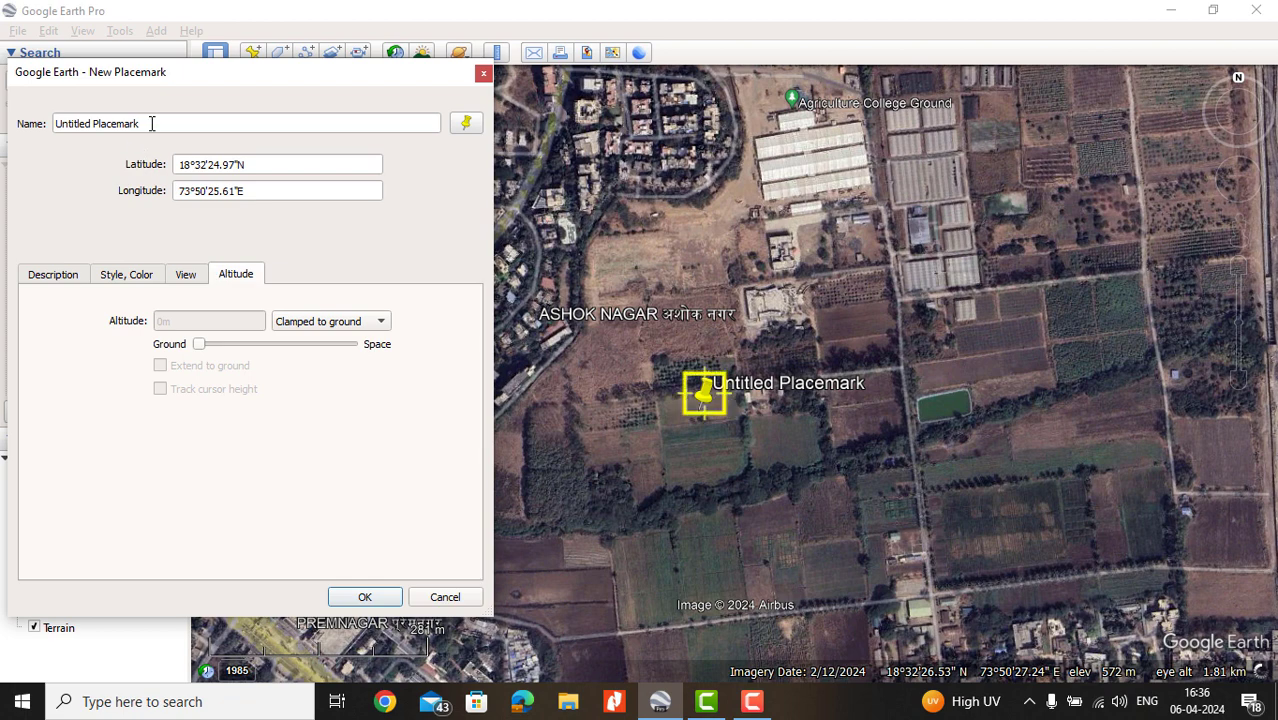
Name the placemark "pune", give its label the orange colour #ff5500, and create it.
left_click_drag(150, 123, 8, 124)
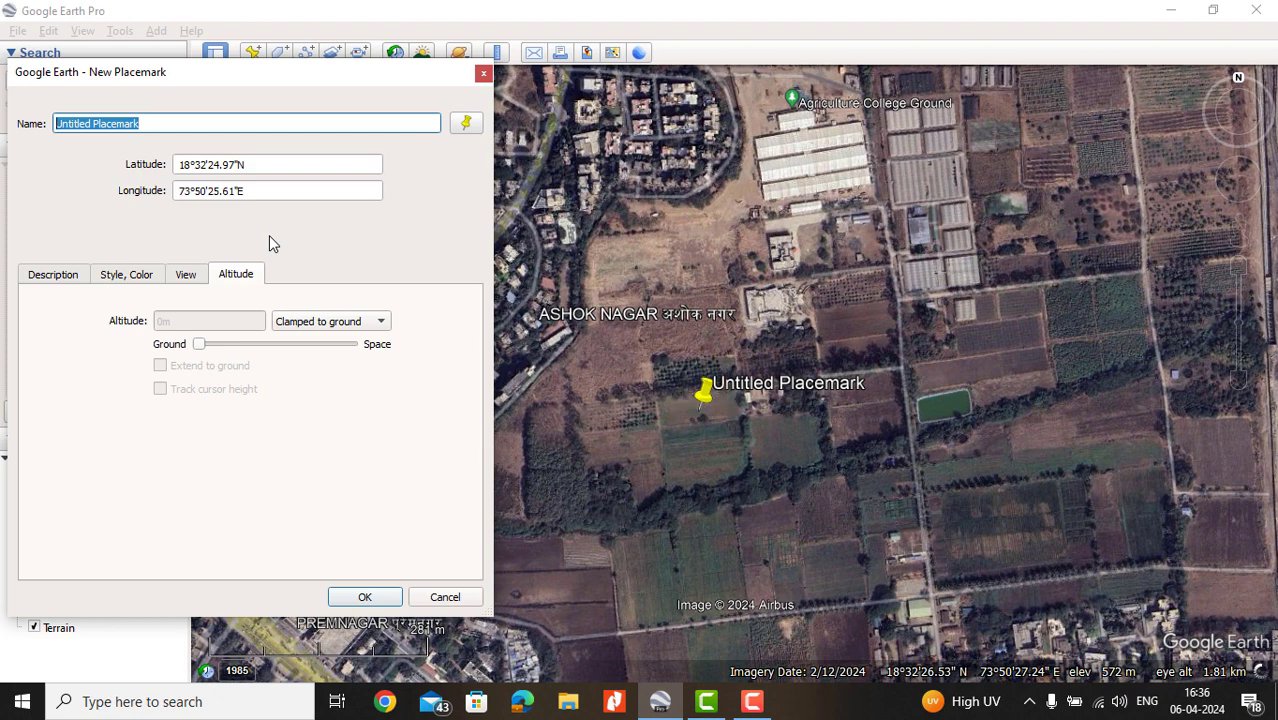
type("pune")
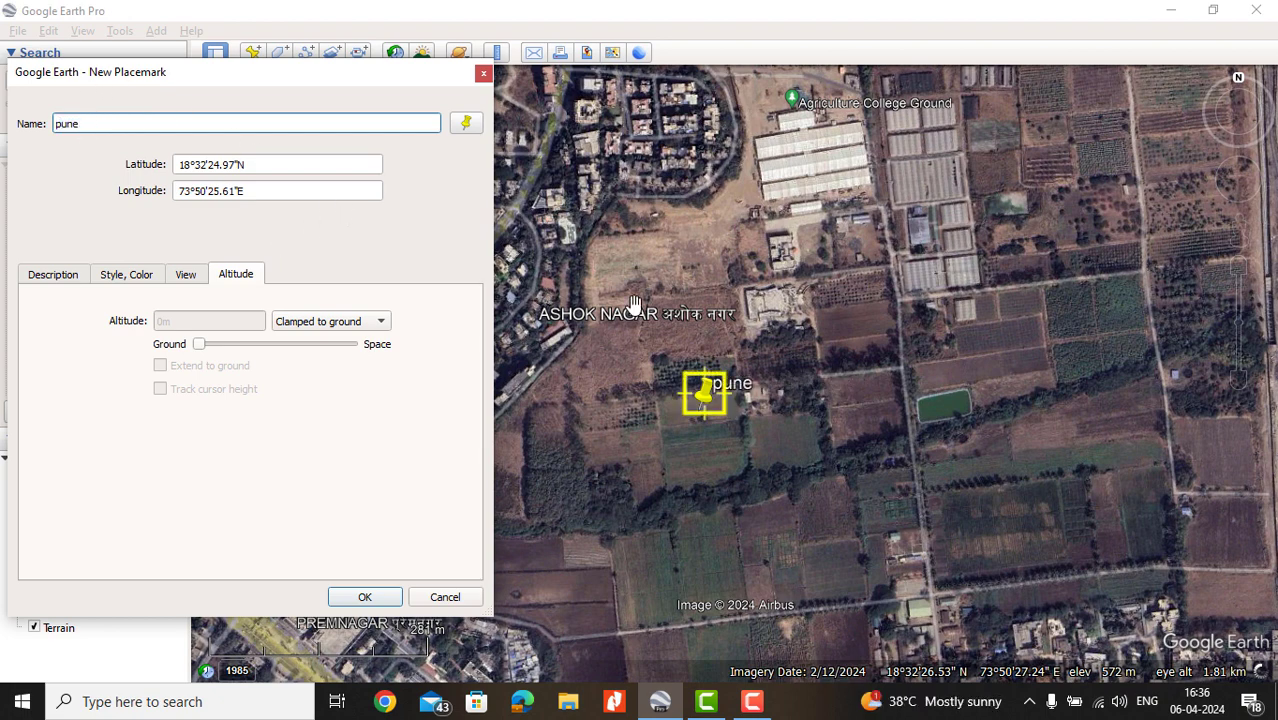
left_click(134, 276)
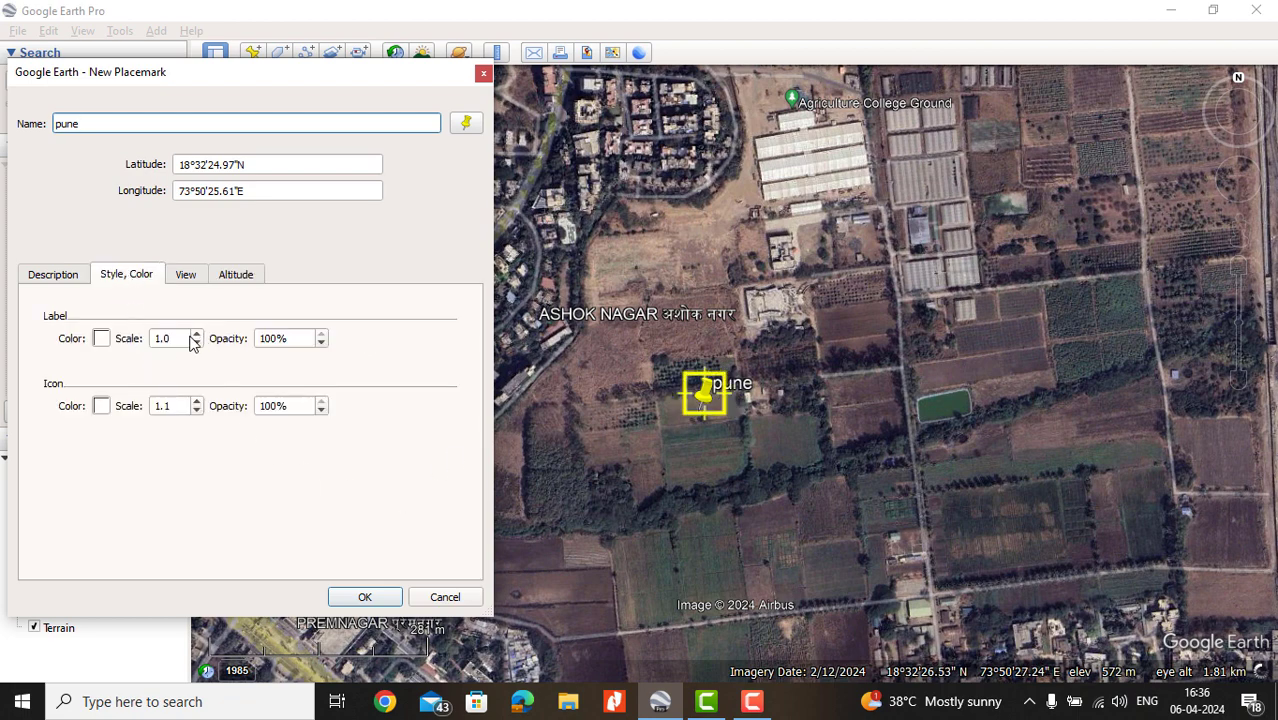
left_click(101, 338)
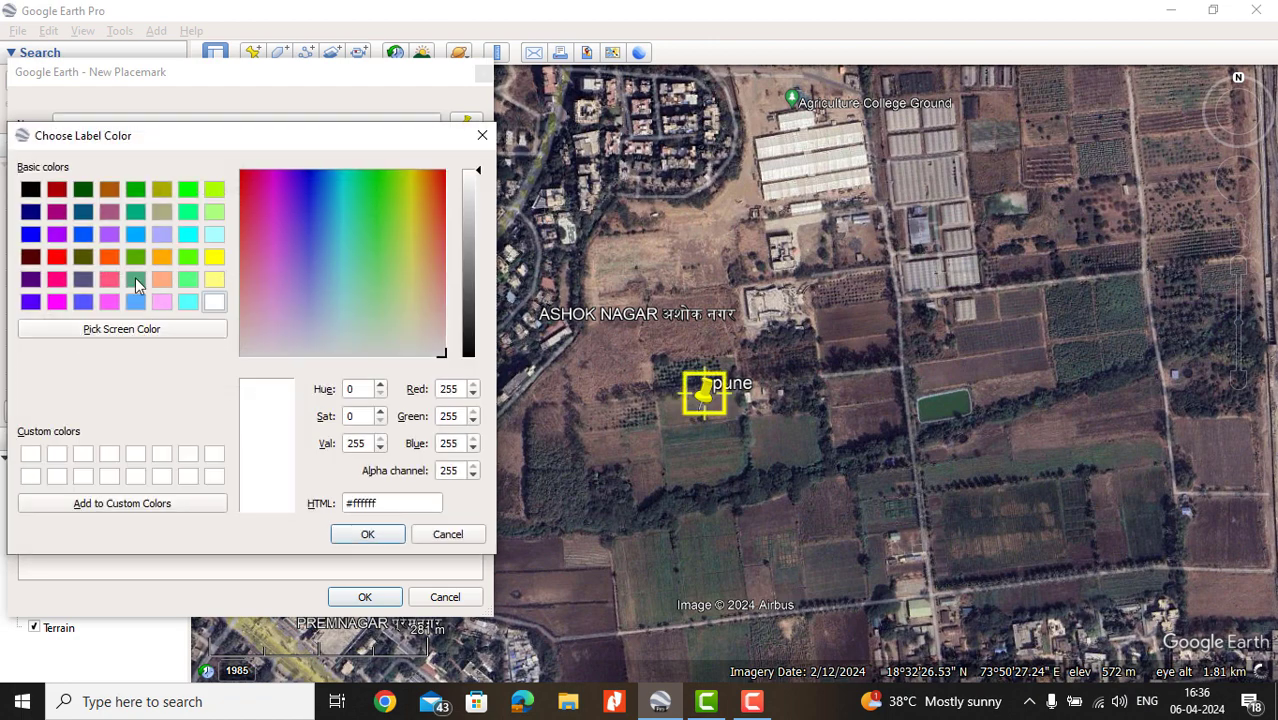
left_click(108, 257)
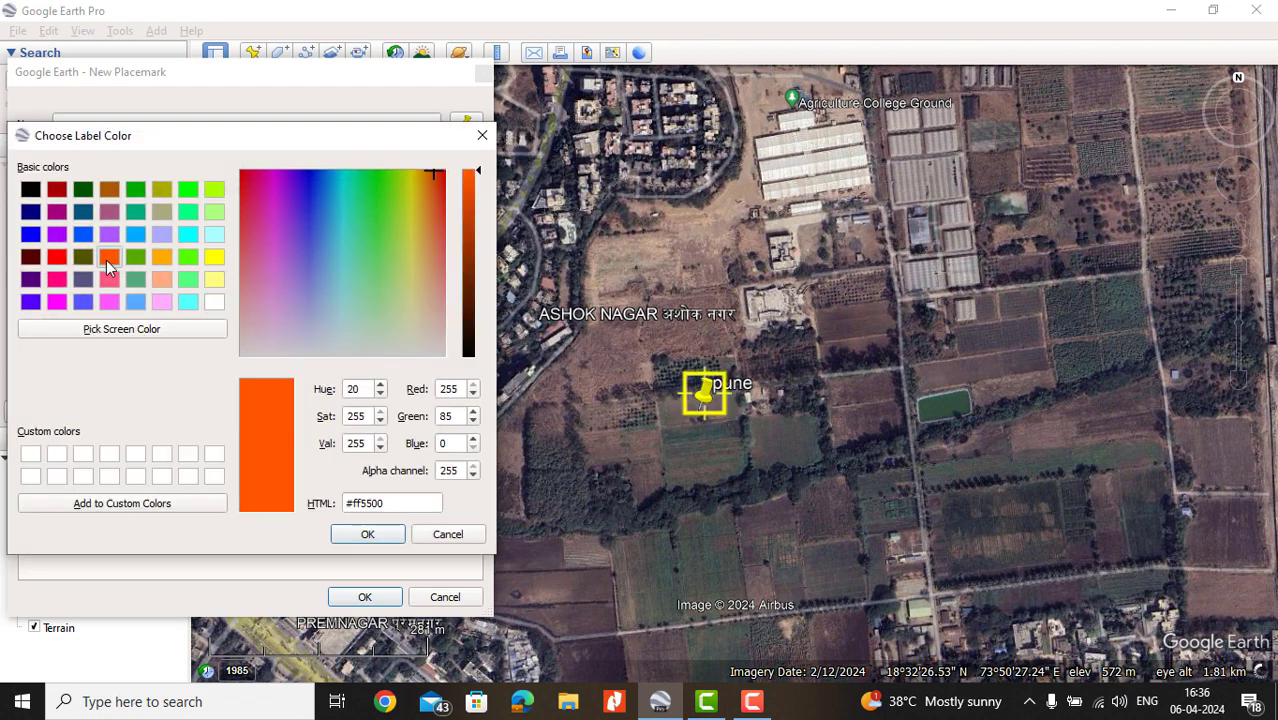
left_click(344, 535)
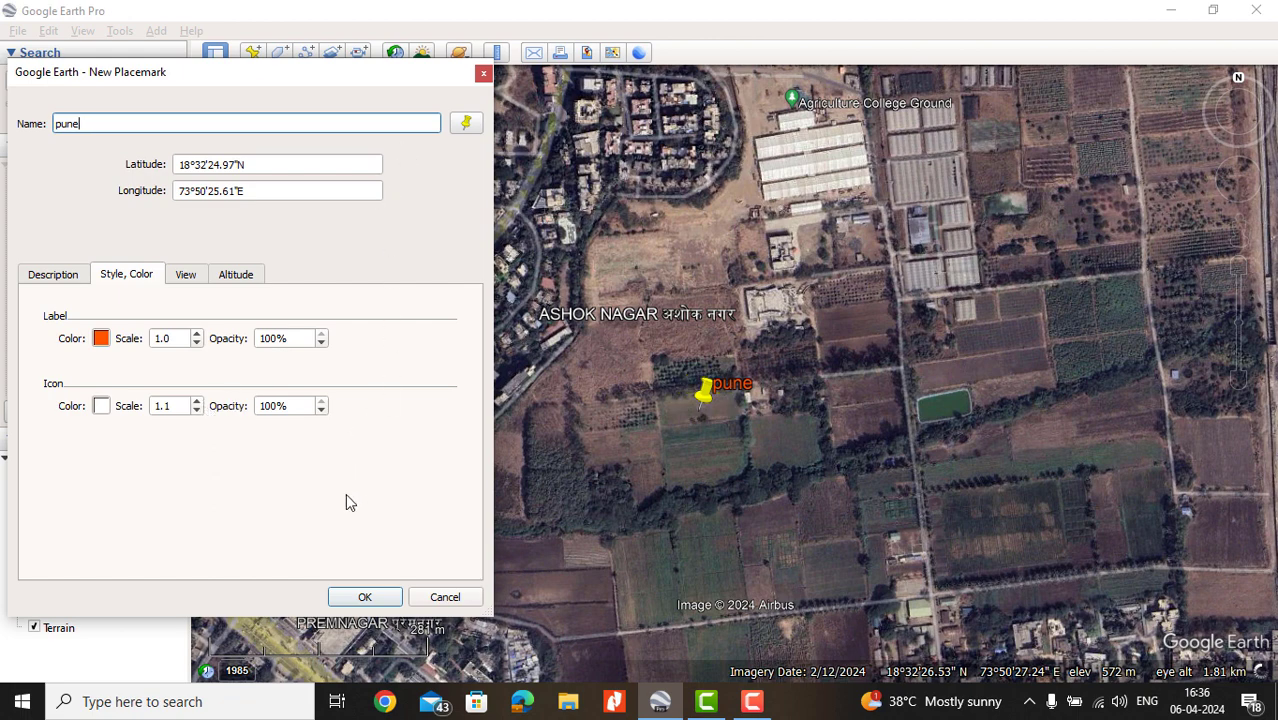
left_click(362, 597)
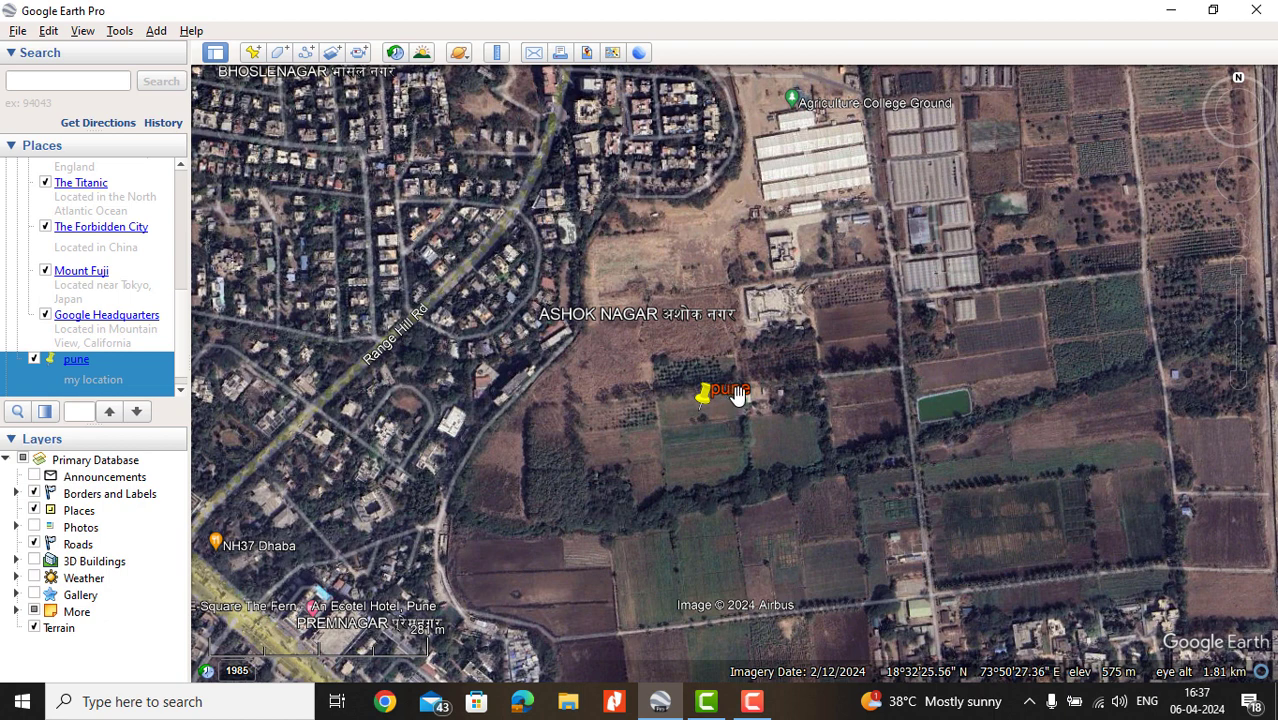
View the pune placemark's information balloon on the map, and toggle the placemark's visibility off and on.
scroll(733, 400, "up", 2)
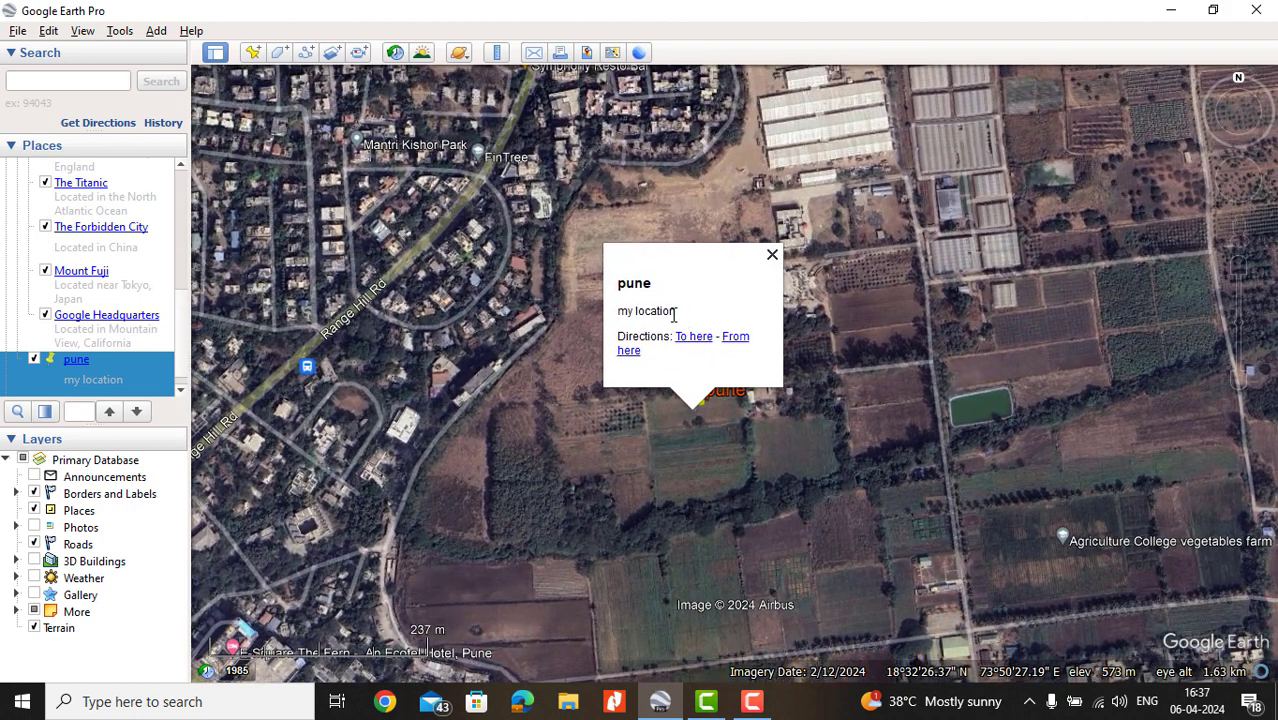
left_click(771, 256)
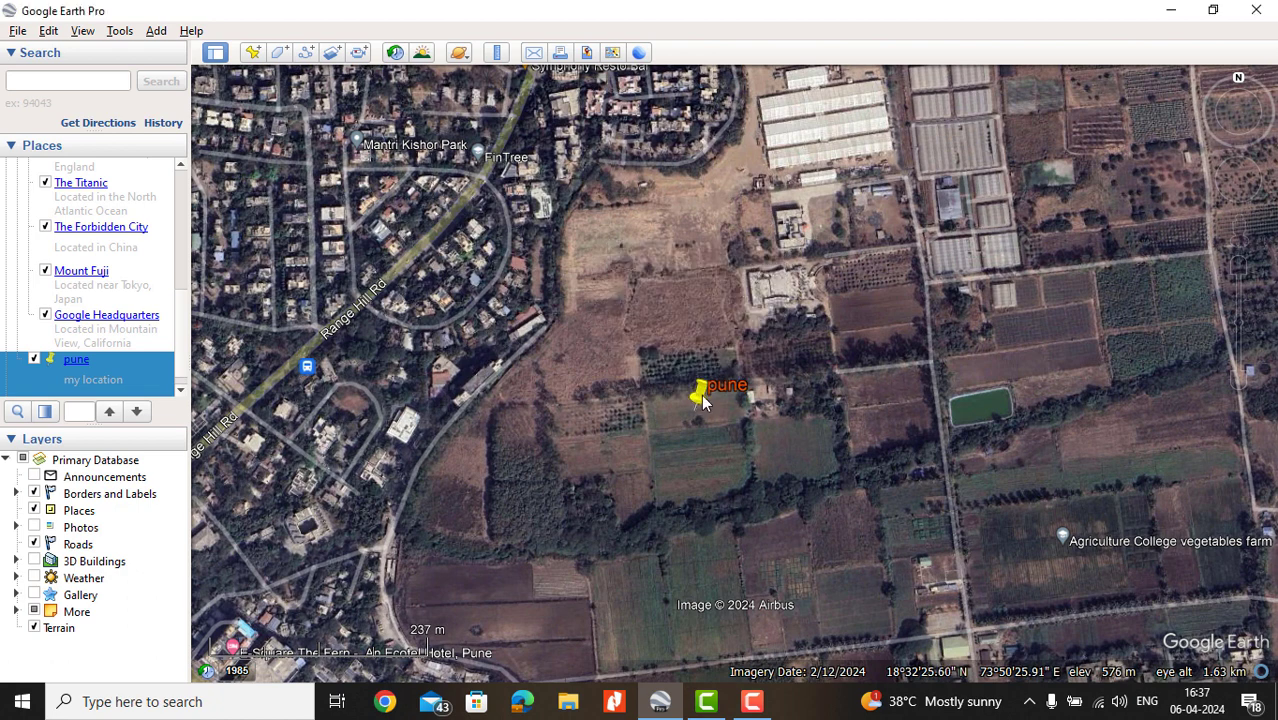
left_click(703, 397)
left_click(709, 415)
left_click(34, 360)
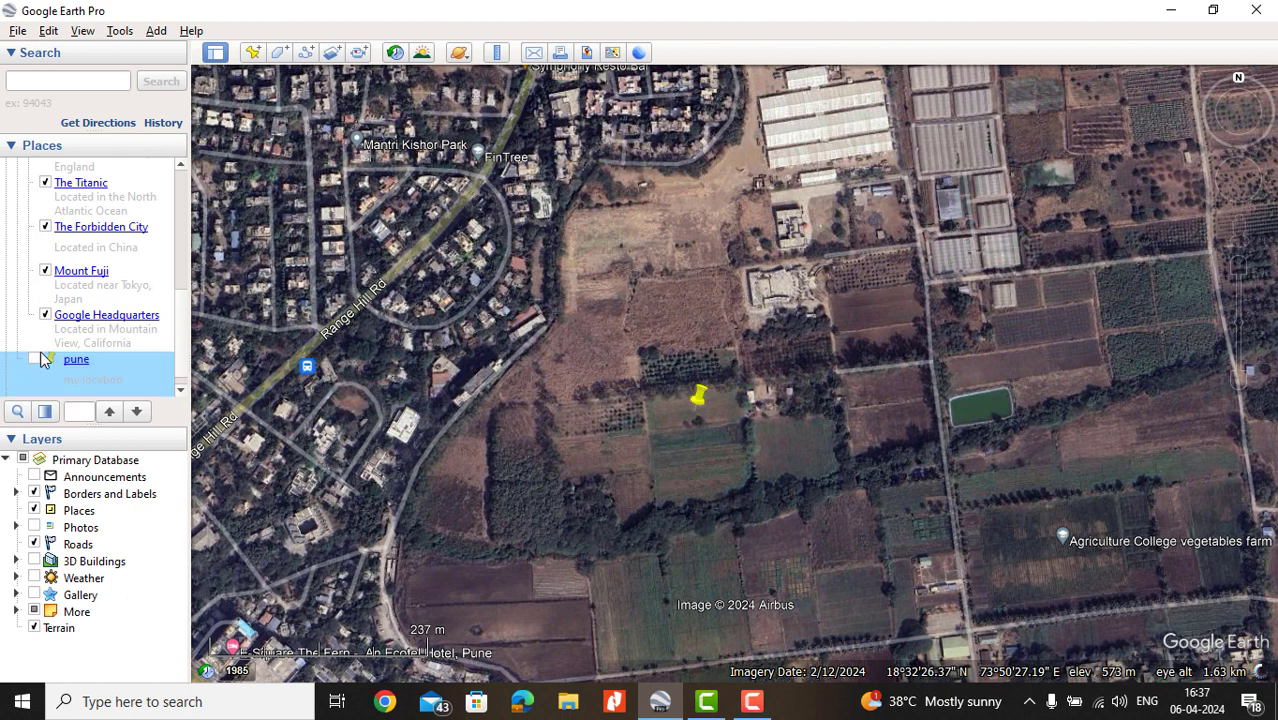
left_click(34, 360)
left_click(34, 360)
Delete the pune placemark from the saved places.
right_click(70, 360)
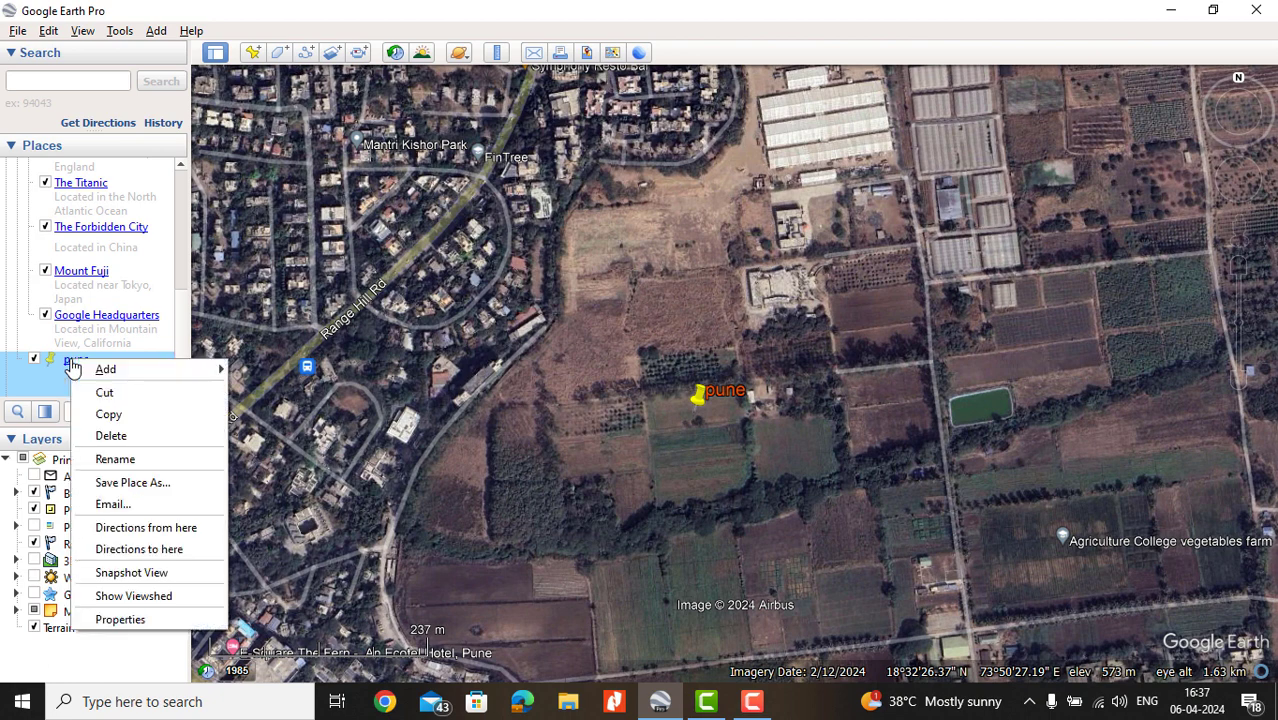
left_click(105, 437)
left_click(652, 368)
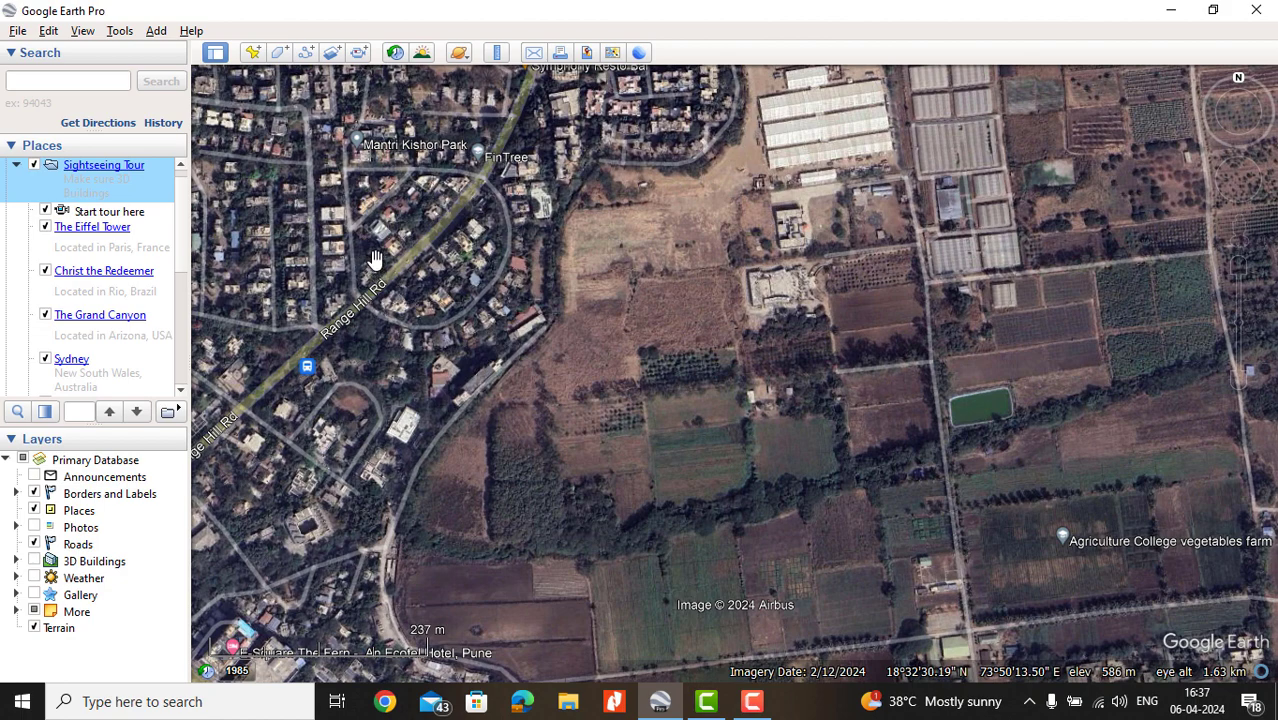
Draw a new five-corner polygon around the tree plot and the green fields west of the small farm buildings.
scroll(719, 422, "up", 3)
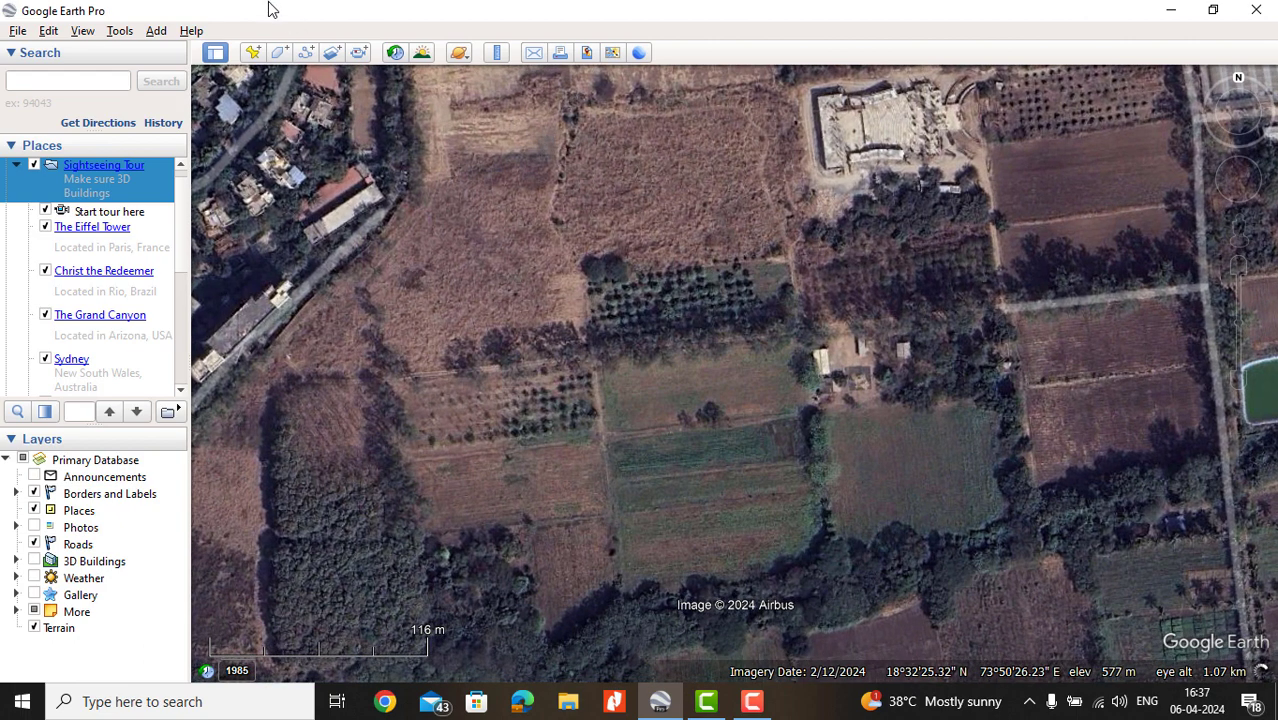
left_click(279, 53)
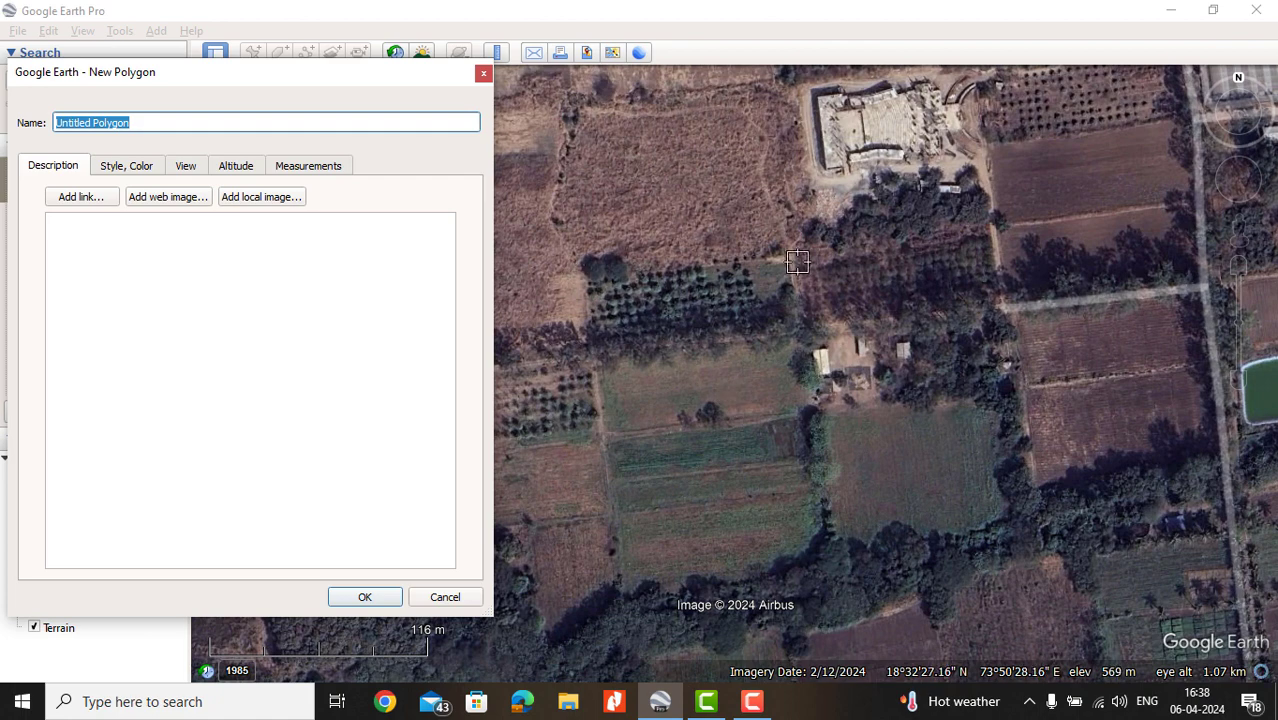
left_click(586, 282)
left_click(790, 257)
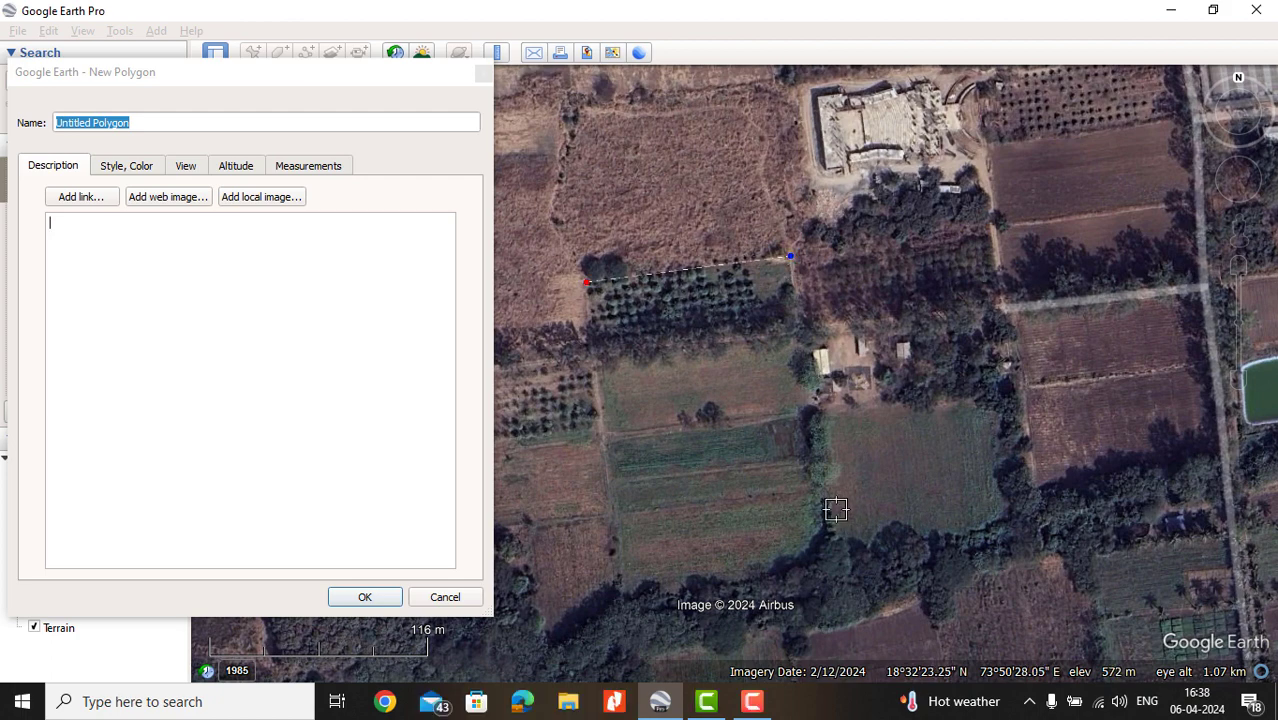
left_click(836, 540)
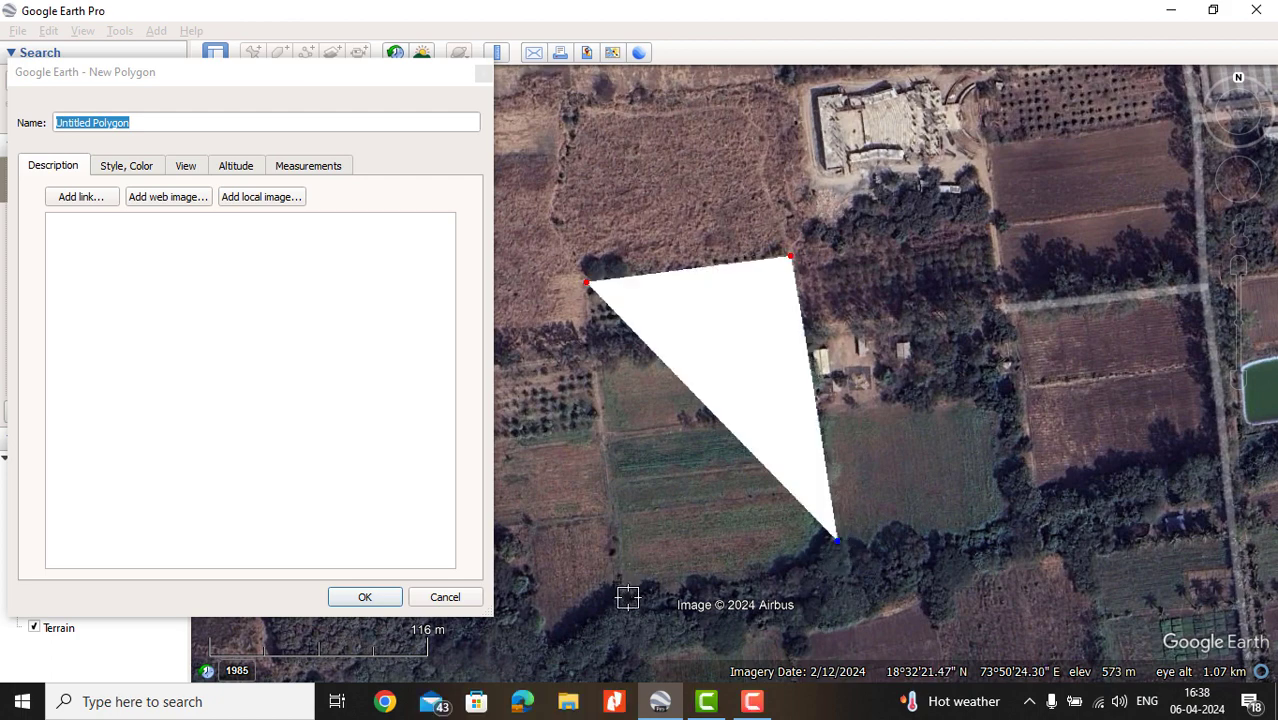
left_click(626, 597)
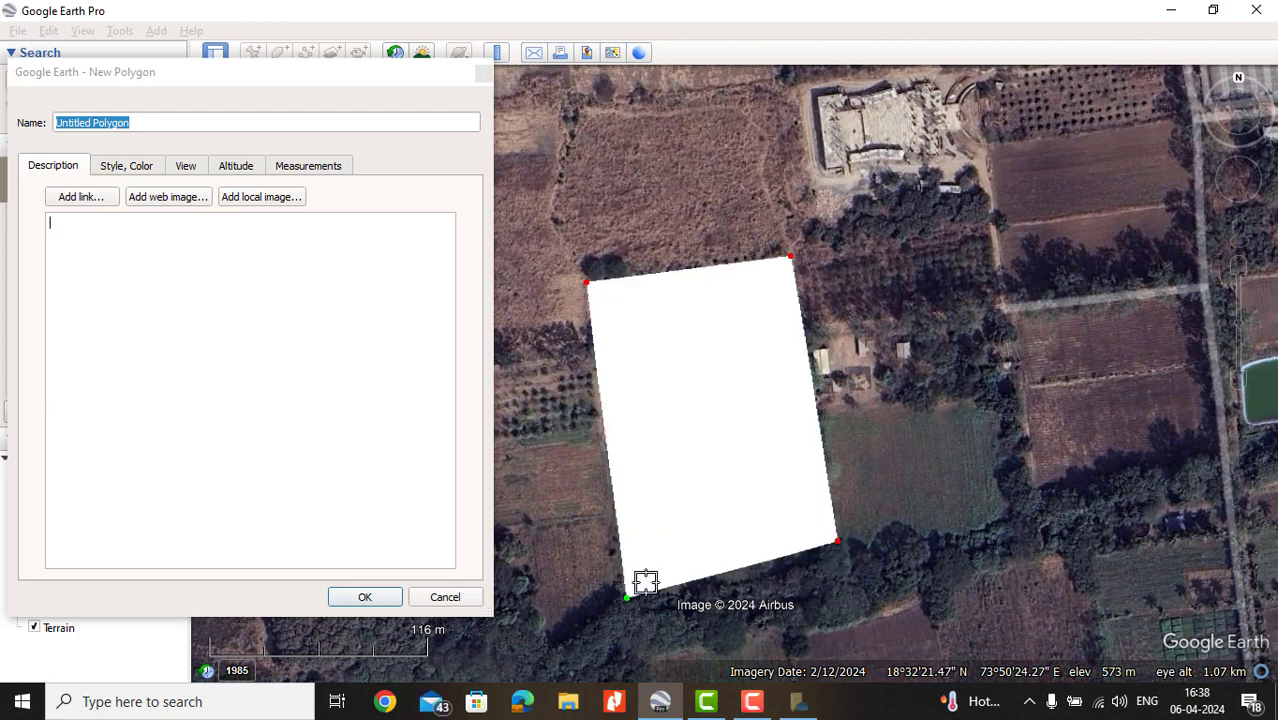
left_click(561, 463)
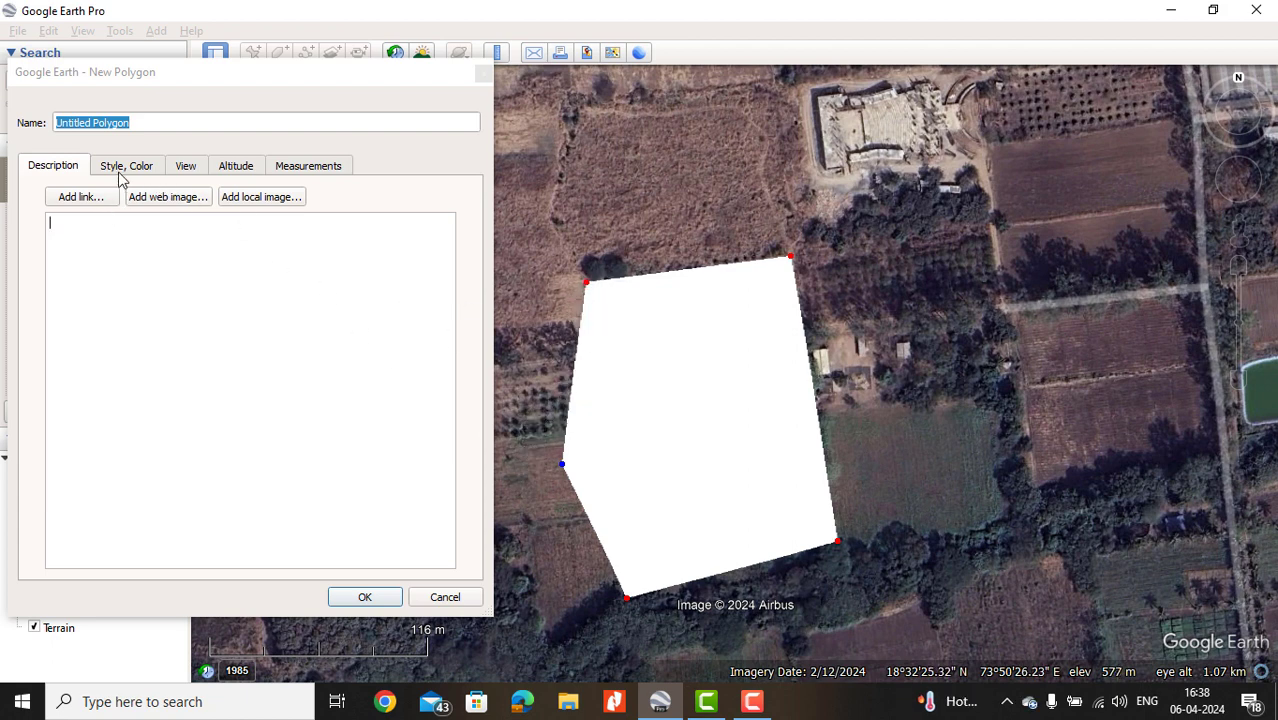
Name the new polygon "site".
left_click(141, 121)
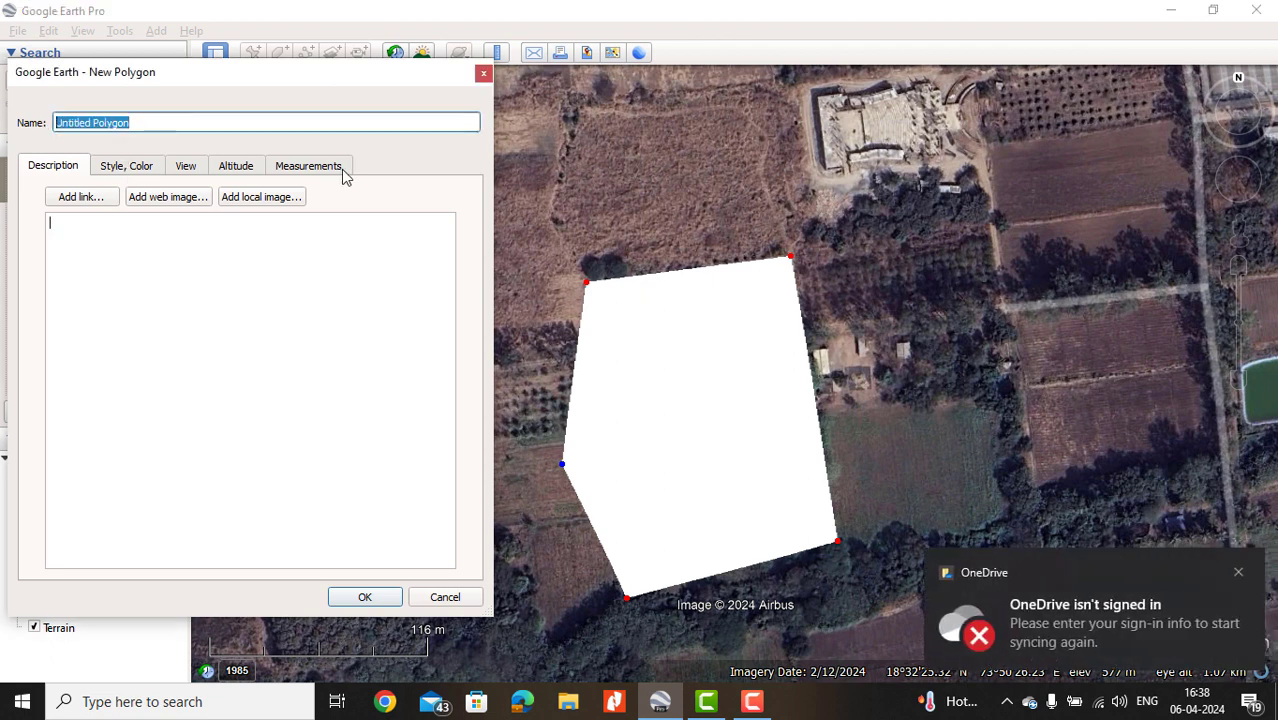
type("sl")
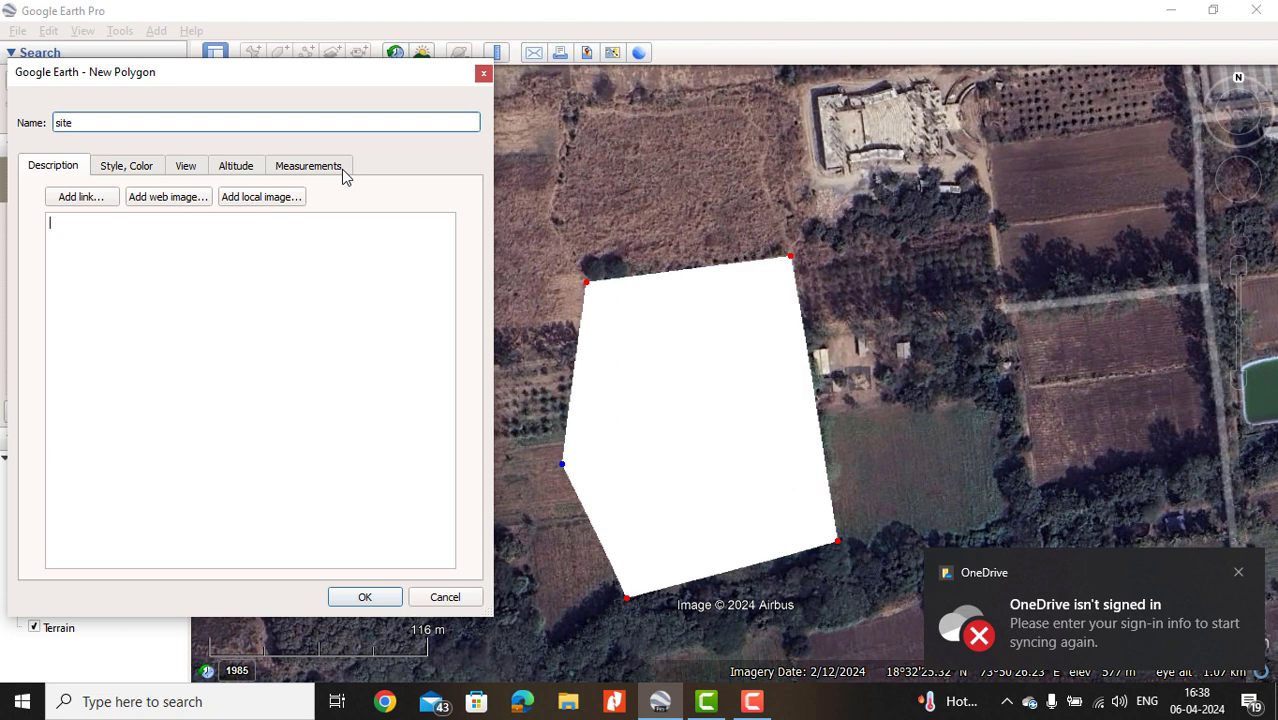
type("te")
key("Tab")
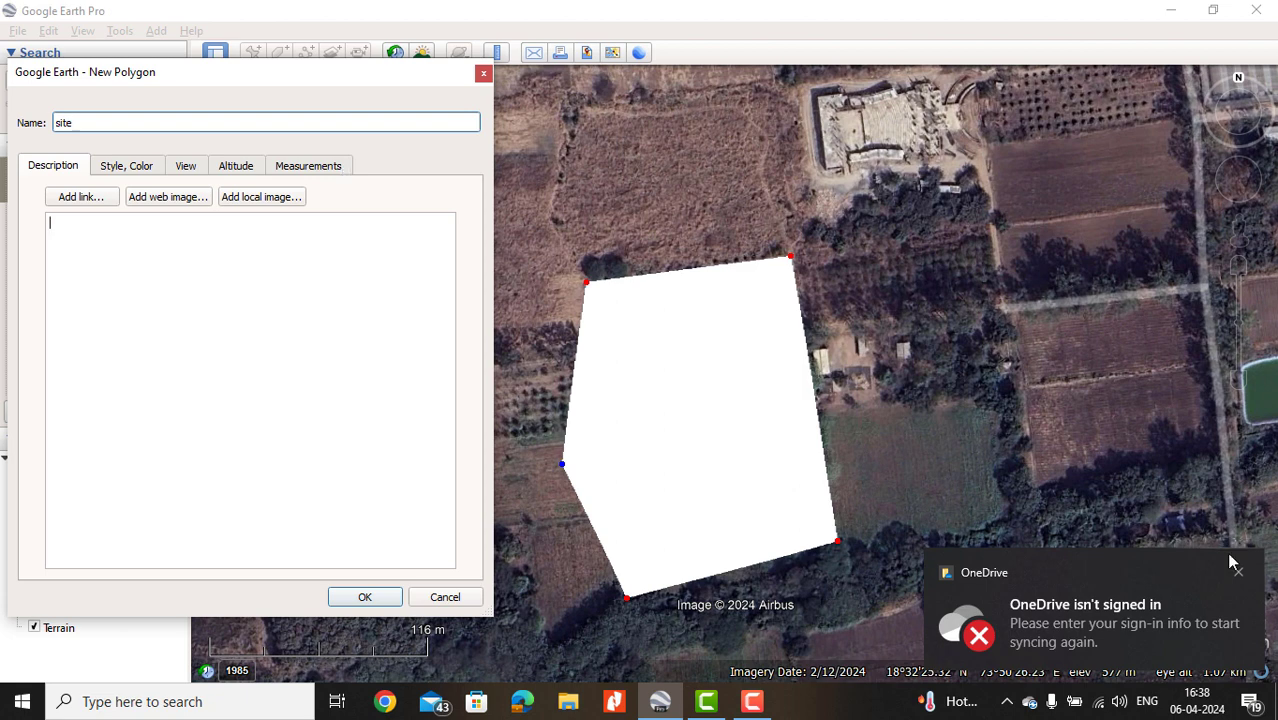
Set the site polygon's area style to Outlined and its line width to 3.4.
left_click(131, 170)
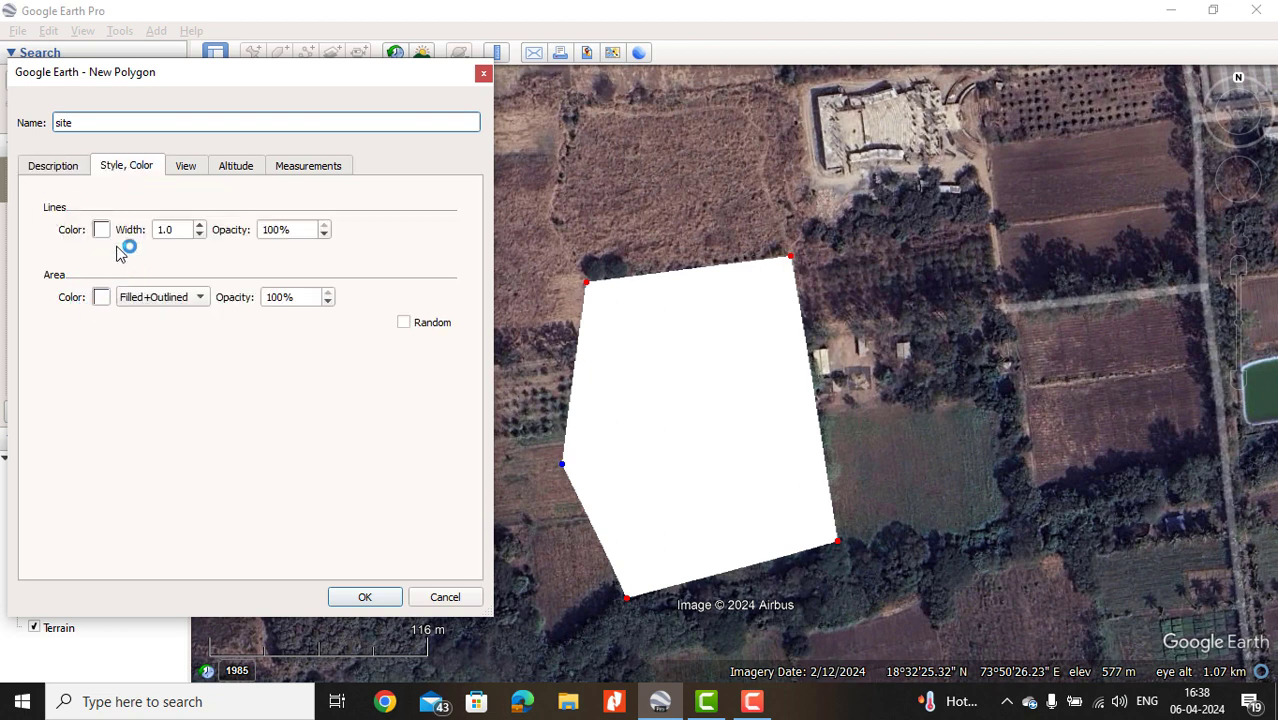
left_click(145, 297)
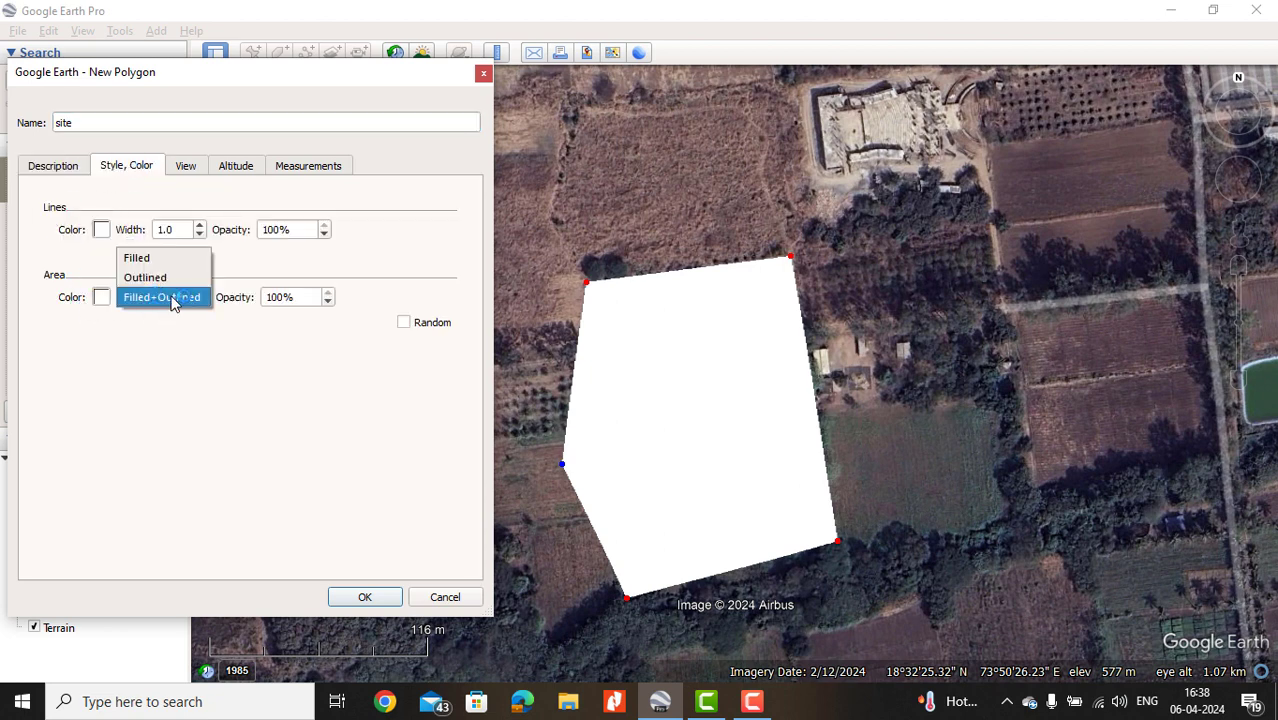
left_click(150, 277)
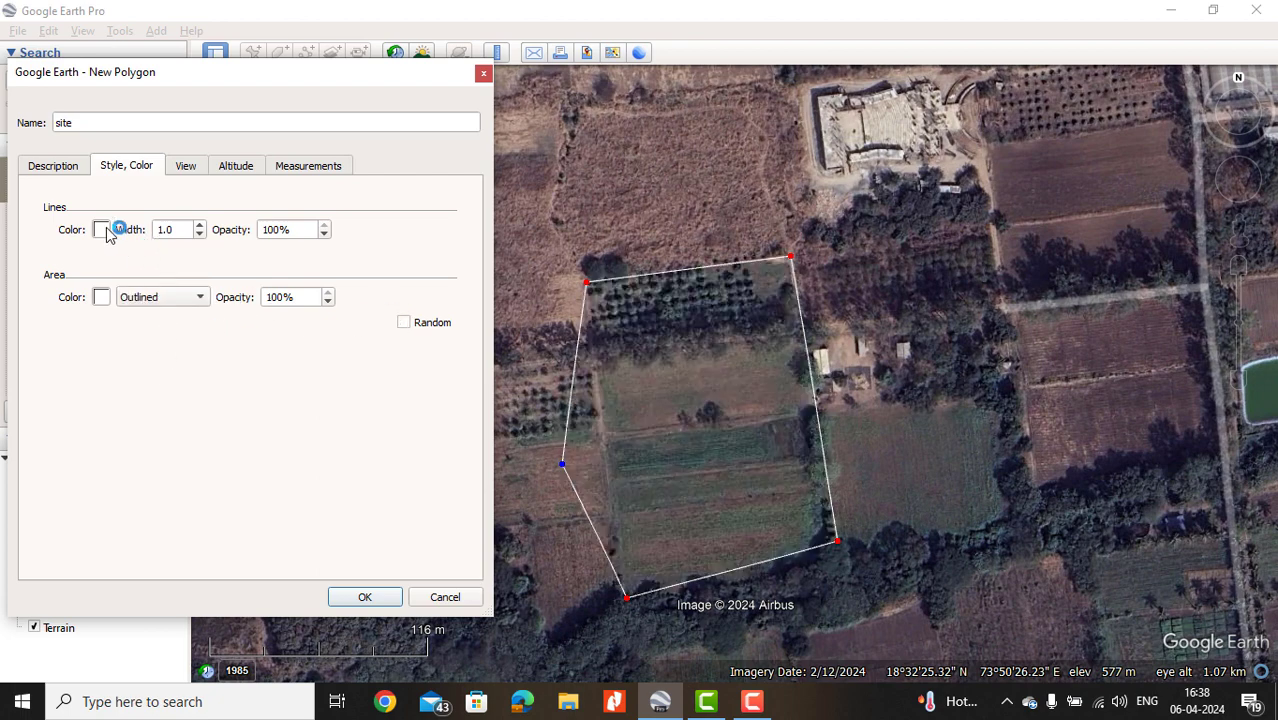
left_click(200, 226)
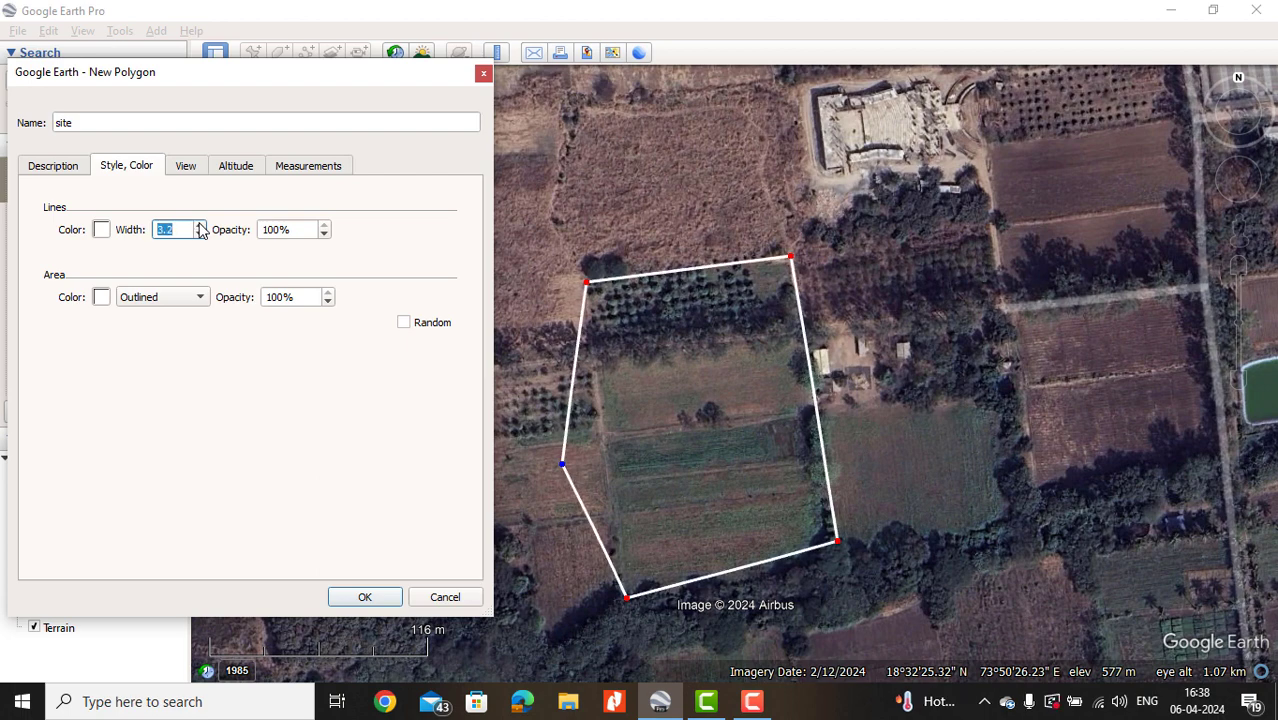
Colour the site polygon's lines red (#ff0000) and save the polygon.
left_click(101, 230)
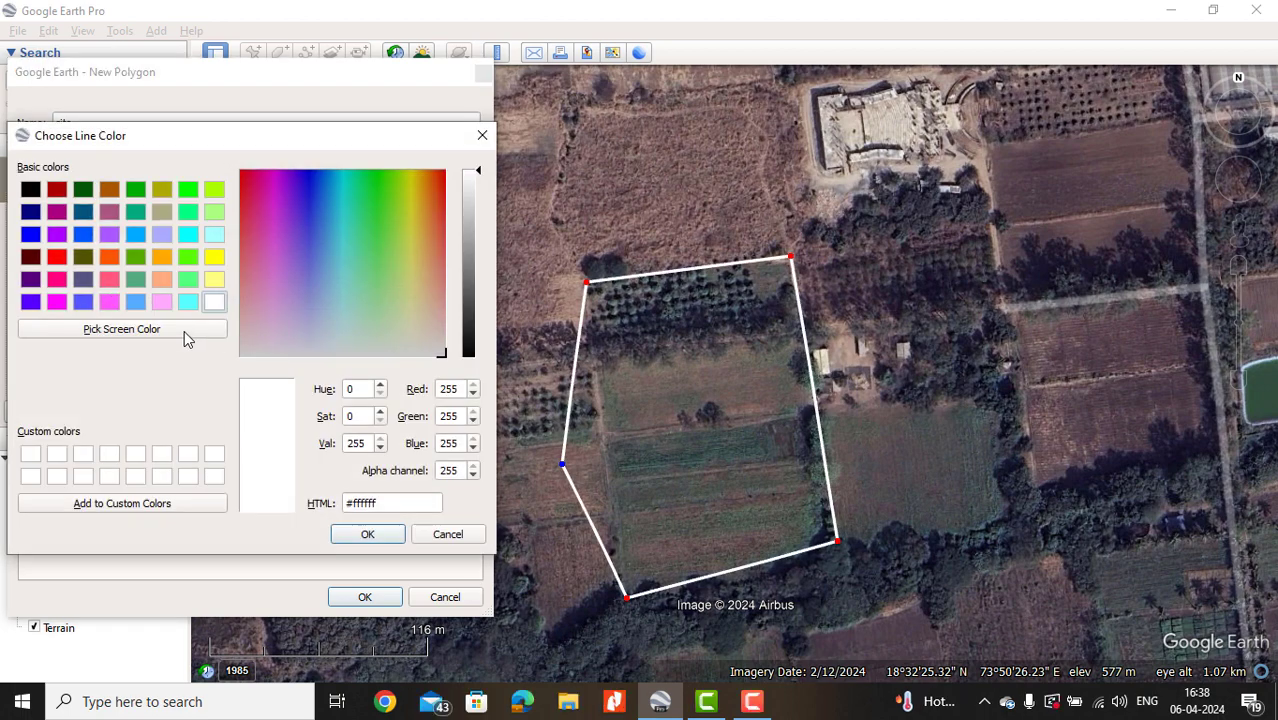
left_click(56, 257)
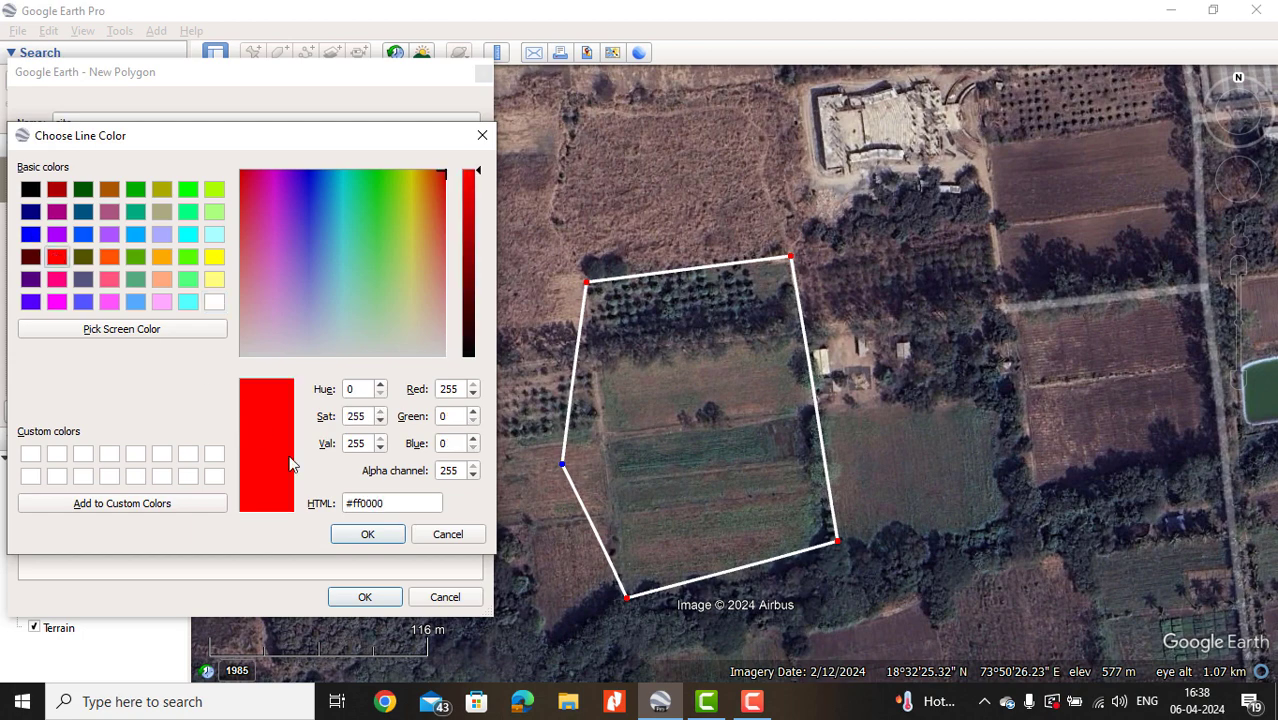
left_click(341, 536)
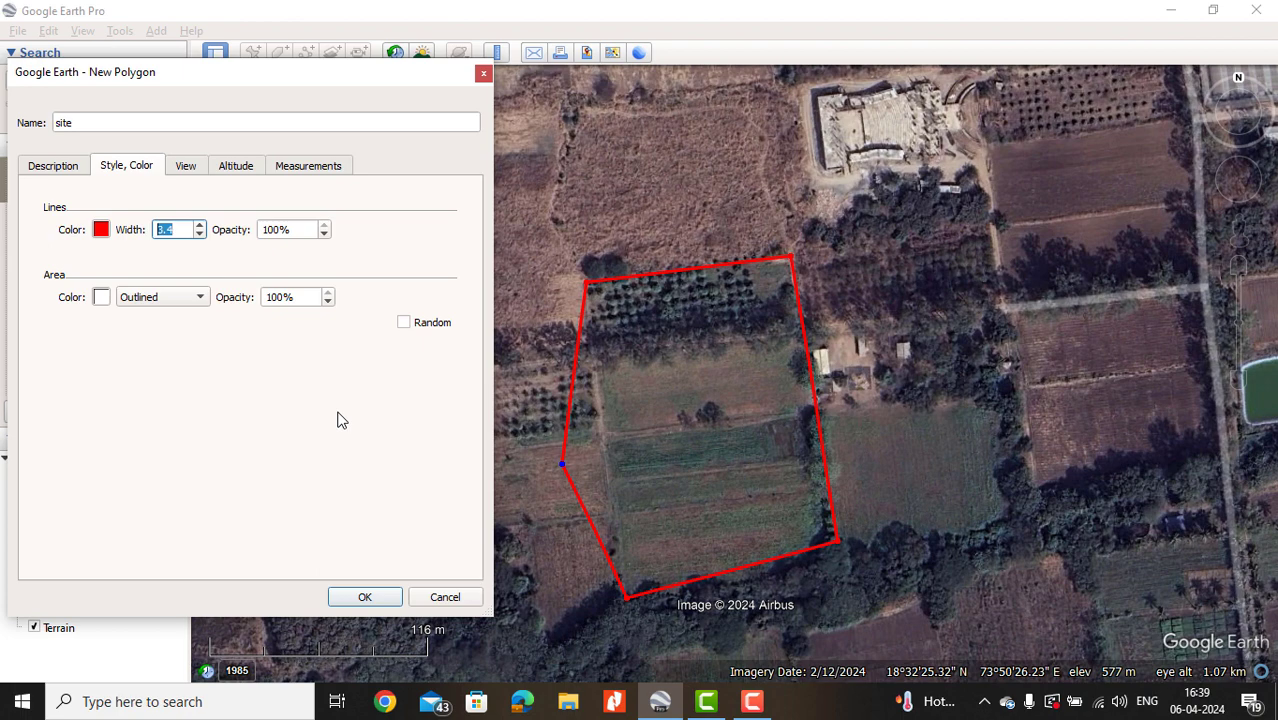
left_click(362, 599)
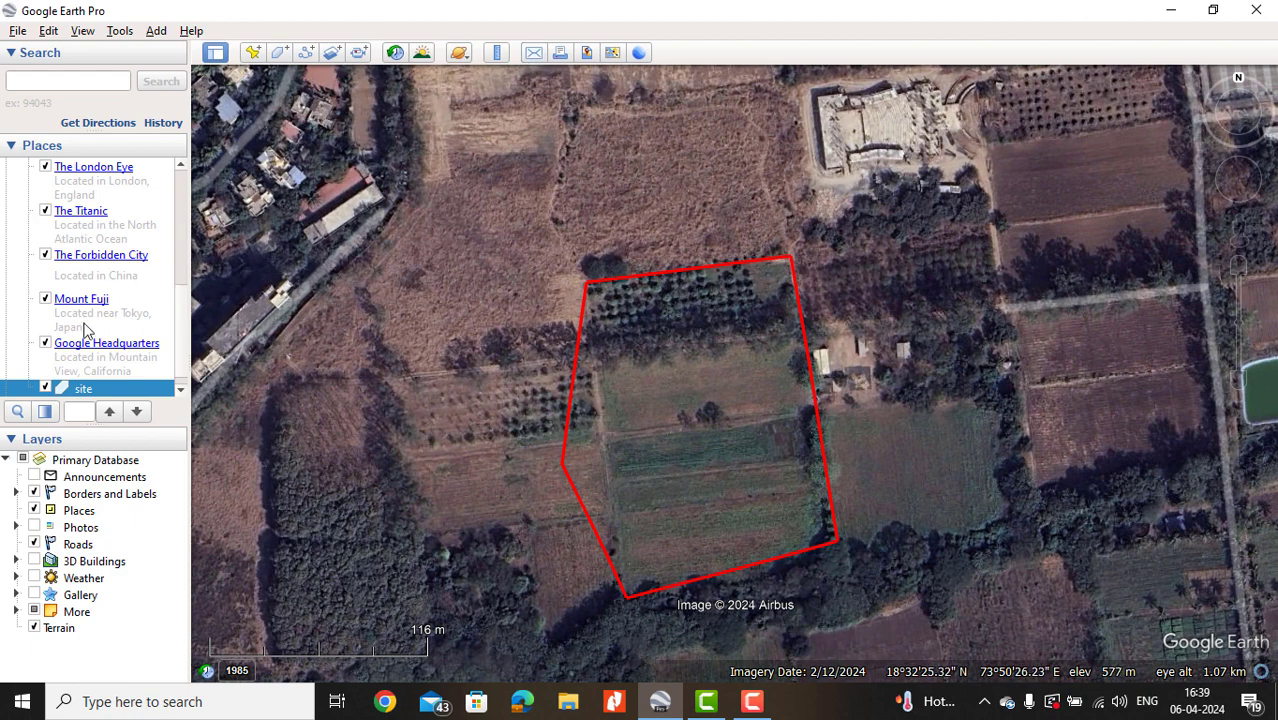
Hide and reshow the site polygon, and delete it from the saved places.
left_click(45, 390)
left_click(45, 390)
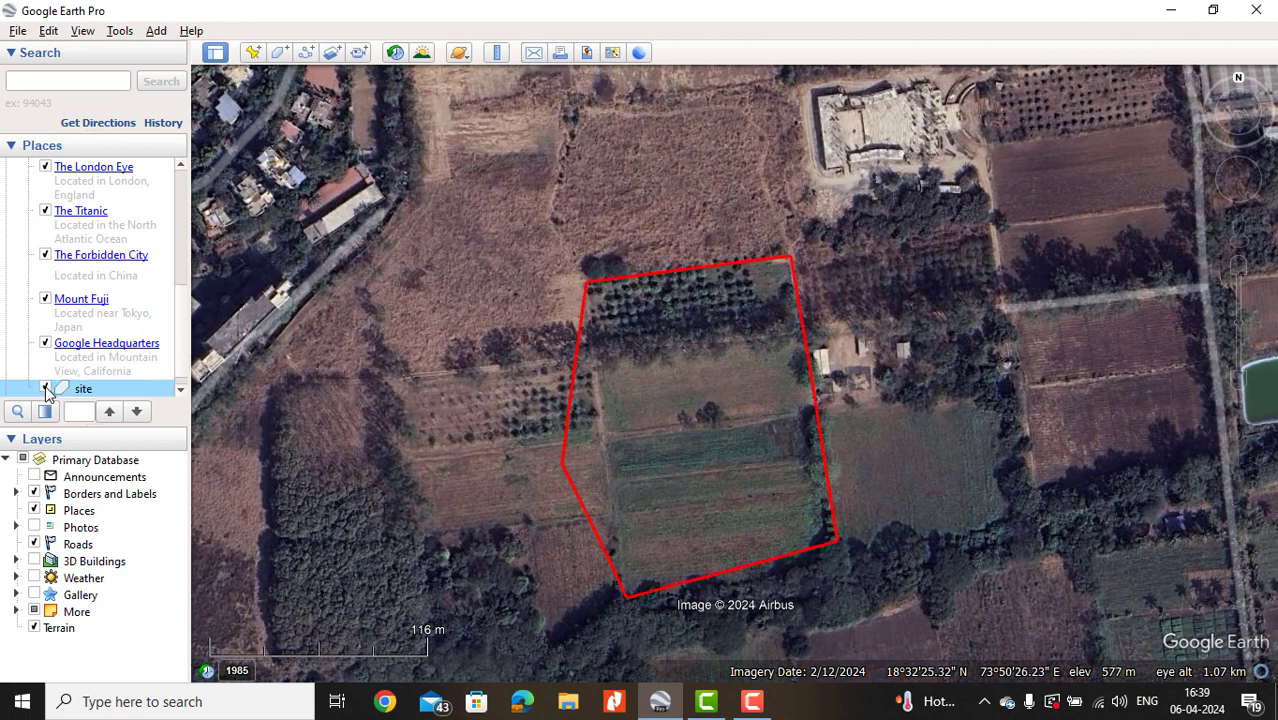
right_click(83, 390)
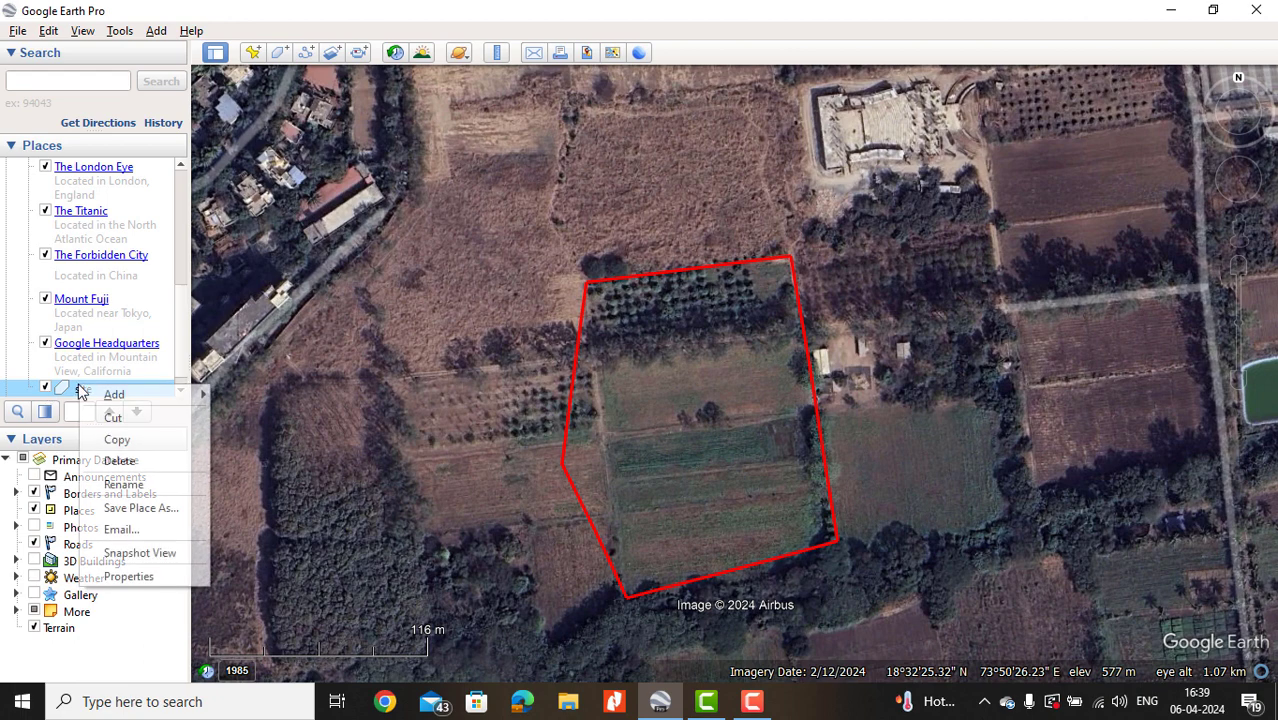
left_click(110, 458)
left_click(640, 370)
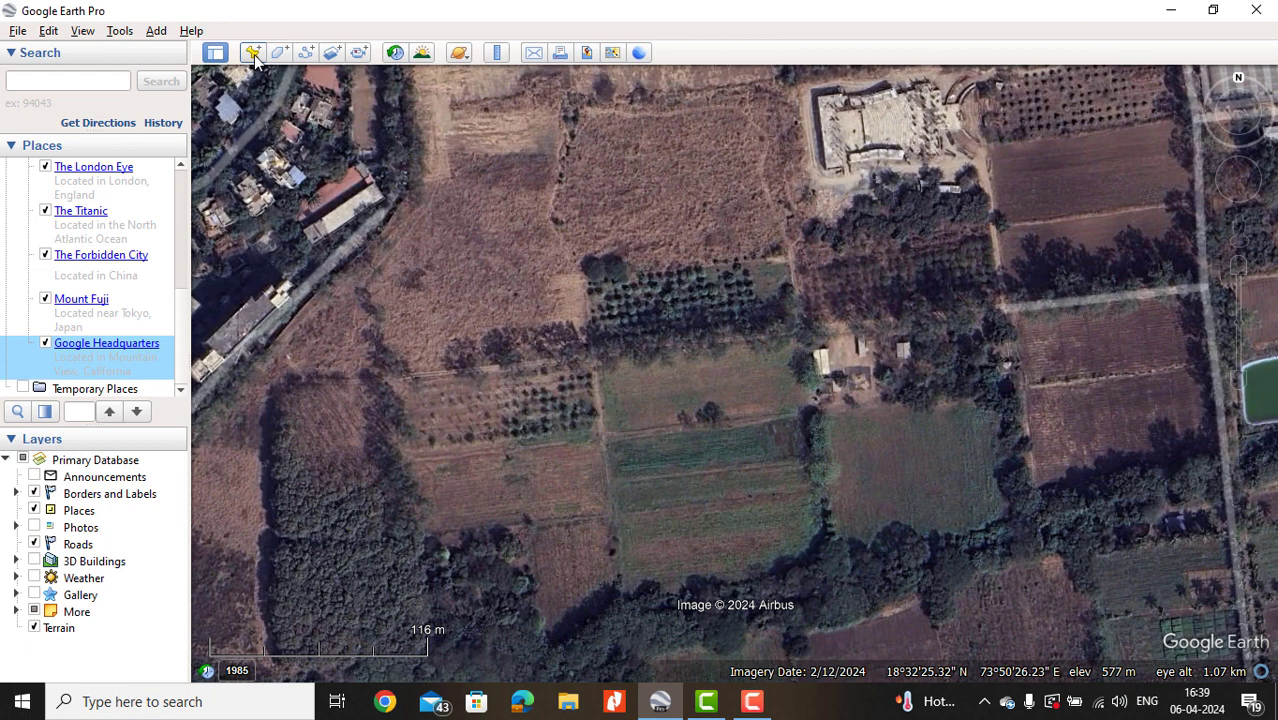
Draw a new nine-point path about 217 m long, running south along the farm track west of the tree plot and green fields.
left_click(306, 53)
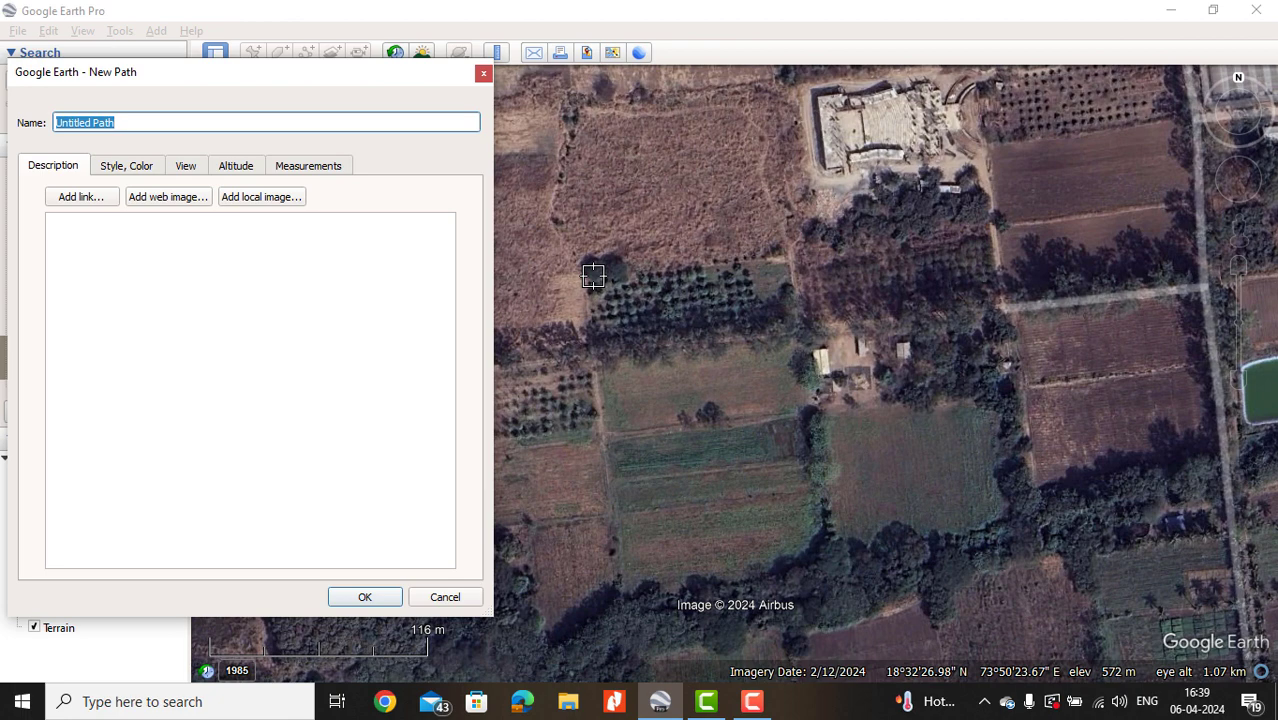
left_click(550, 192)
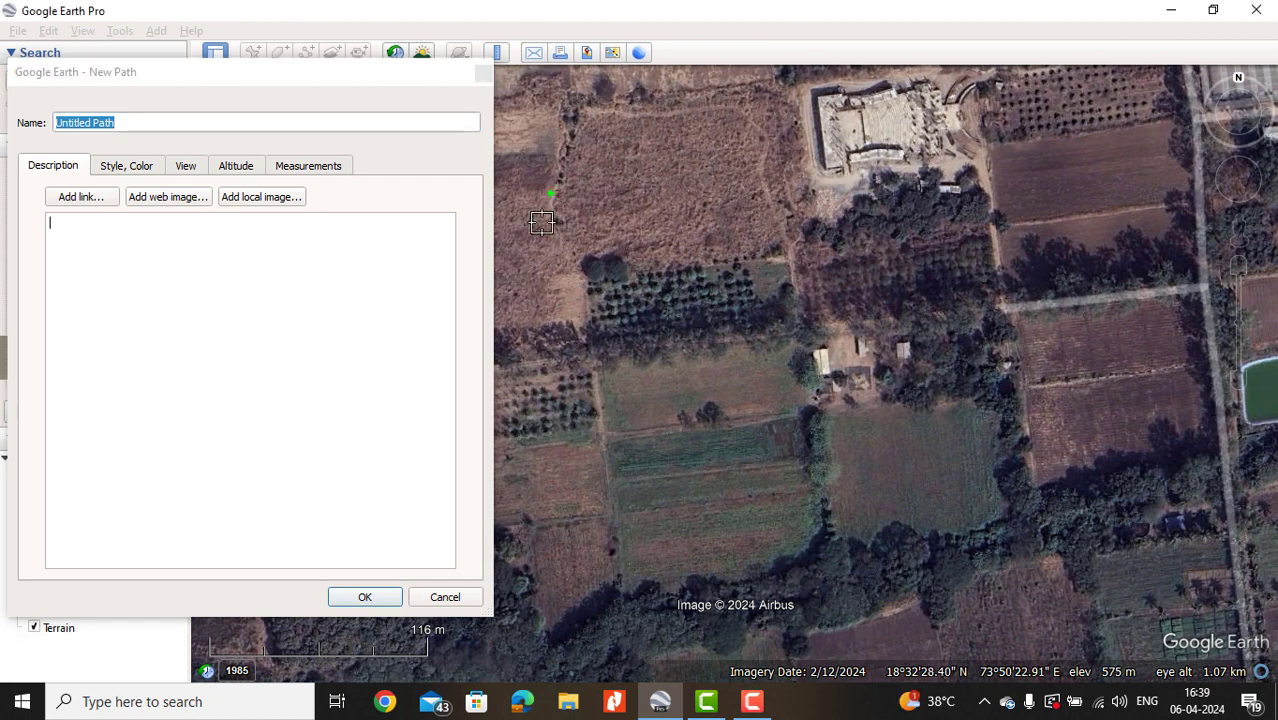
left_click(555, 222)
left_click(578, 262)
left_click(586, 308)
left_click(595, 360)
left_click(616, 474)
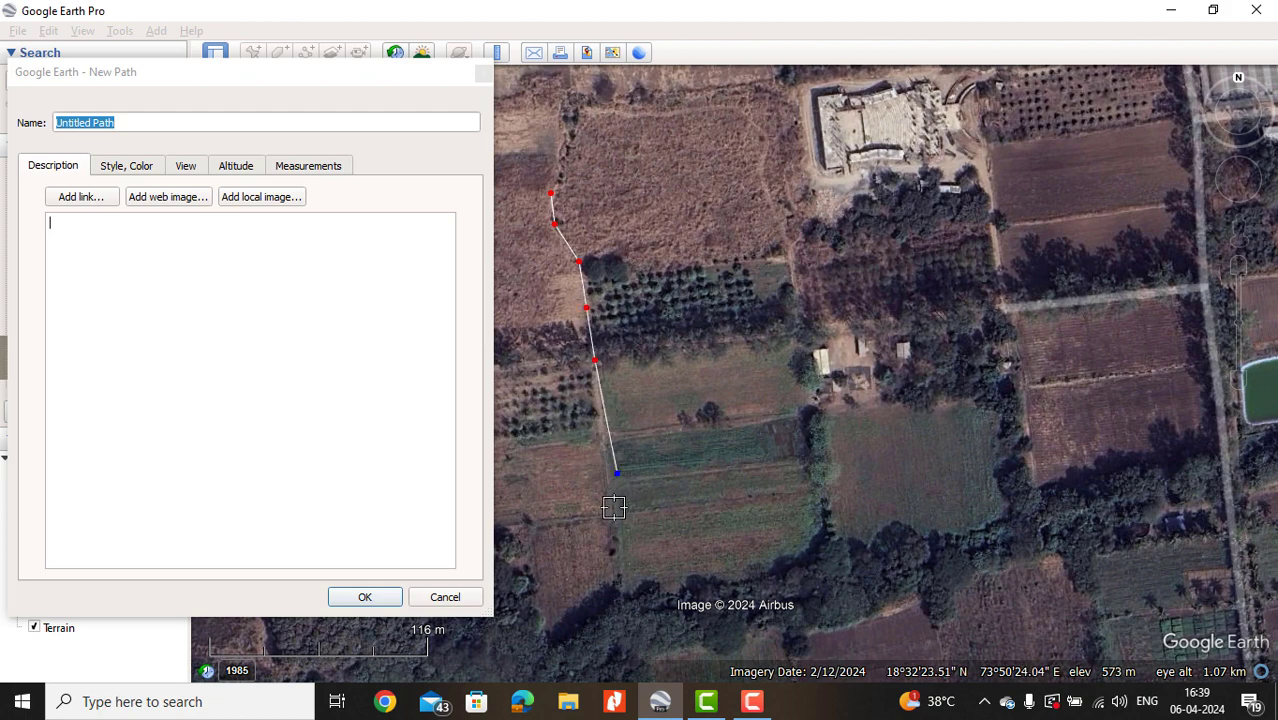
left_click(613, 531)
left_click(616, 586)
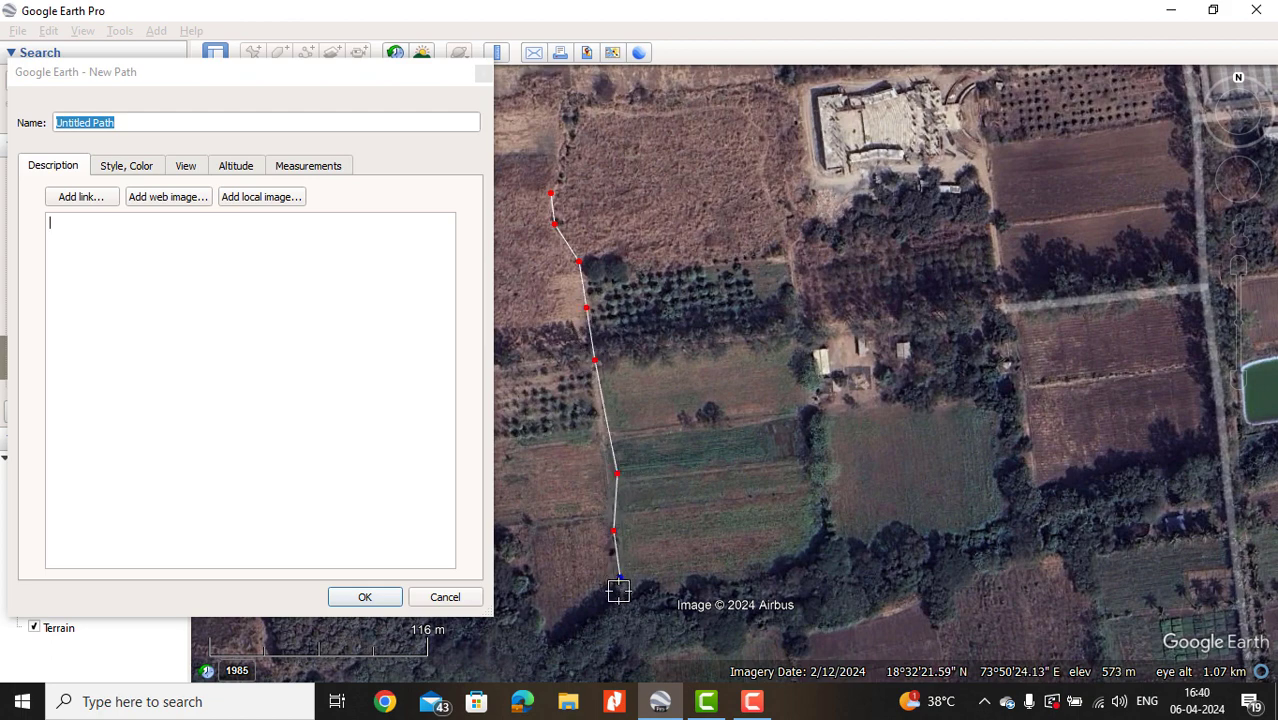
left_click(620, 590)
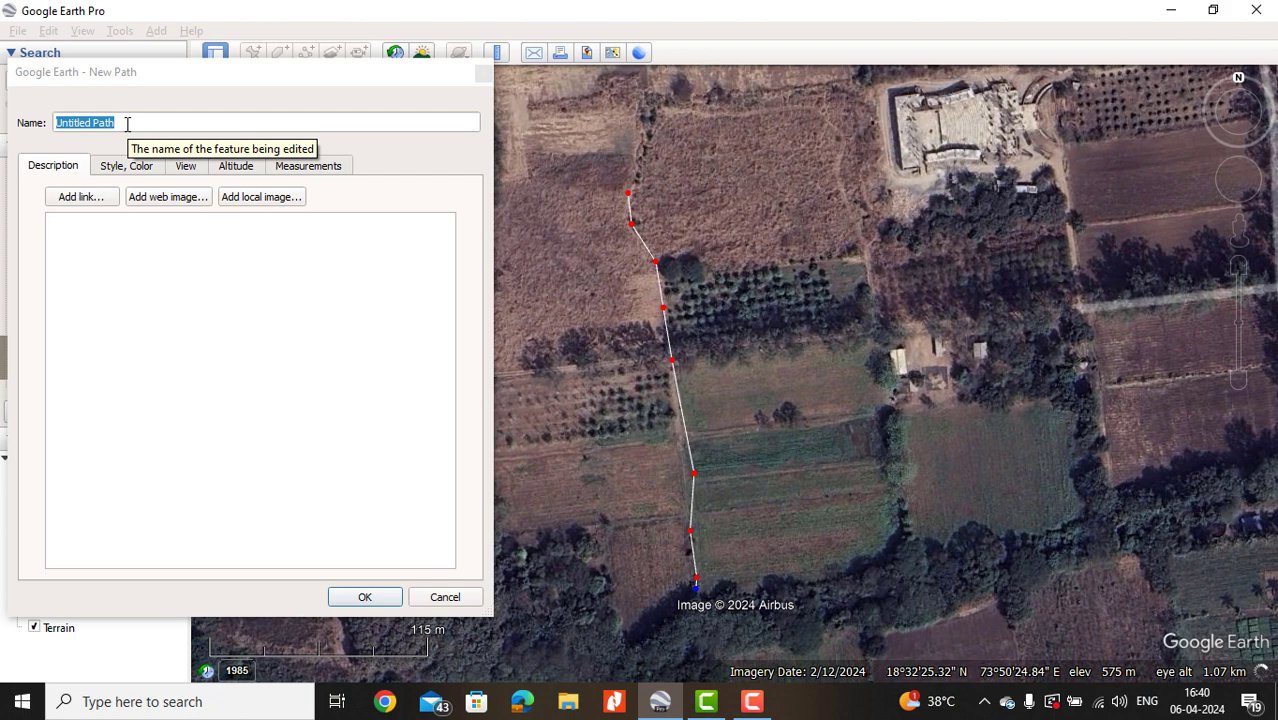
Name the new path "local road".
left_click(148, 120)
left_click_drag(94, 122, 2, 100)
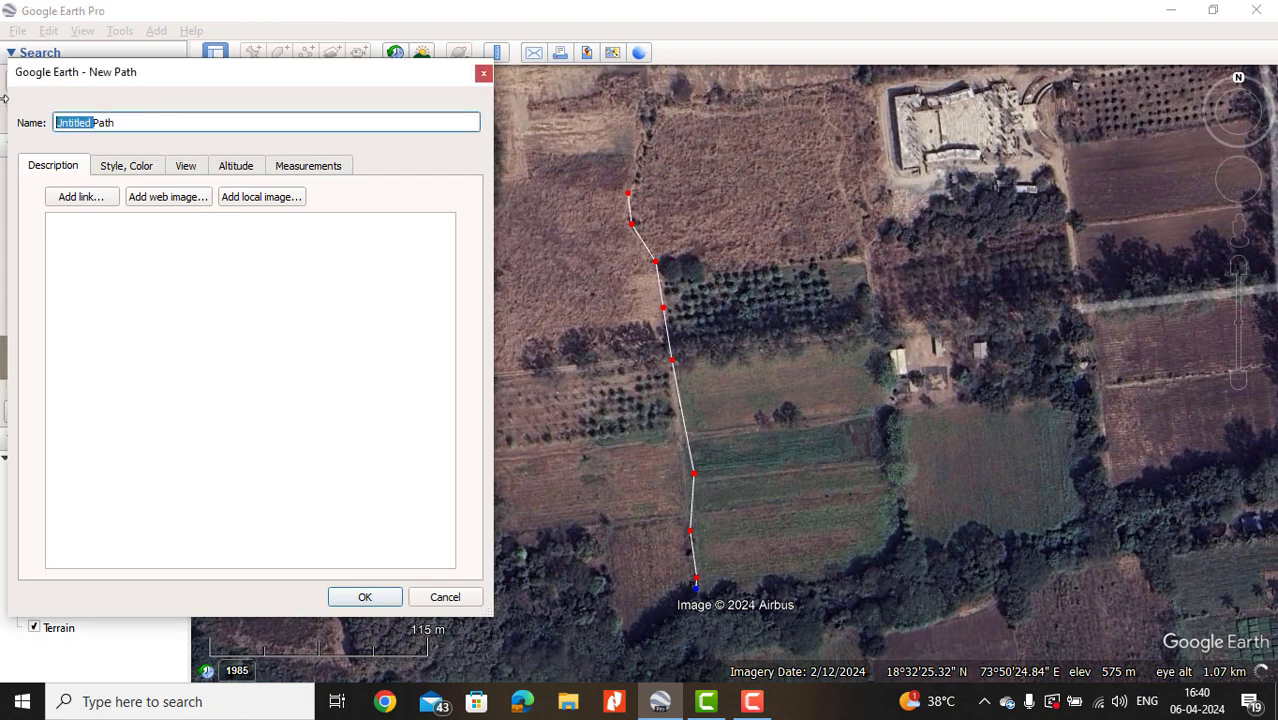
key("BackSpace")
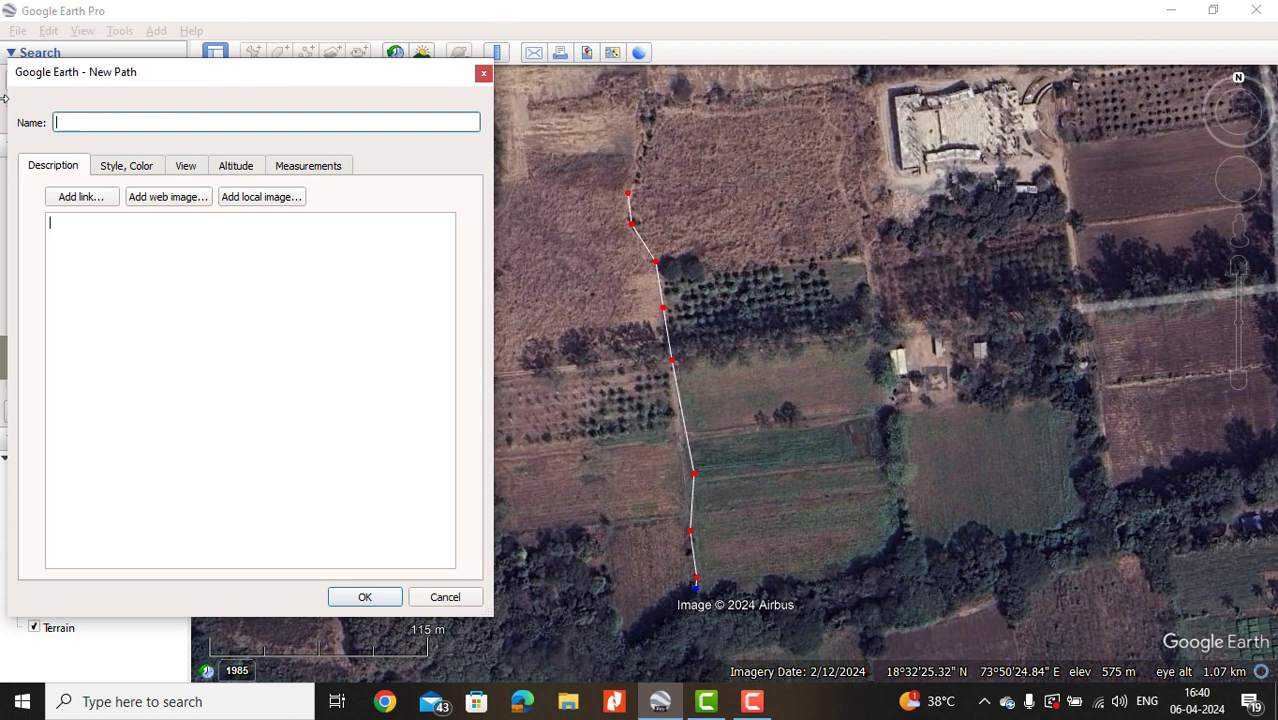
type("local road")
Colour the local road path orange (#ff5500) and save the path.
left_click(128, 170)
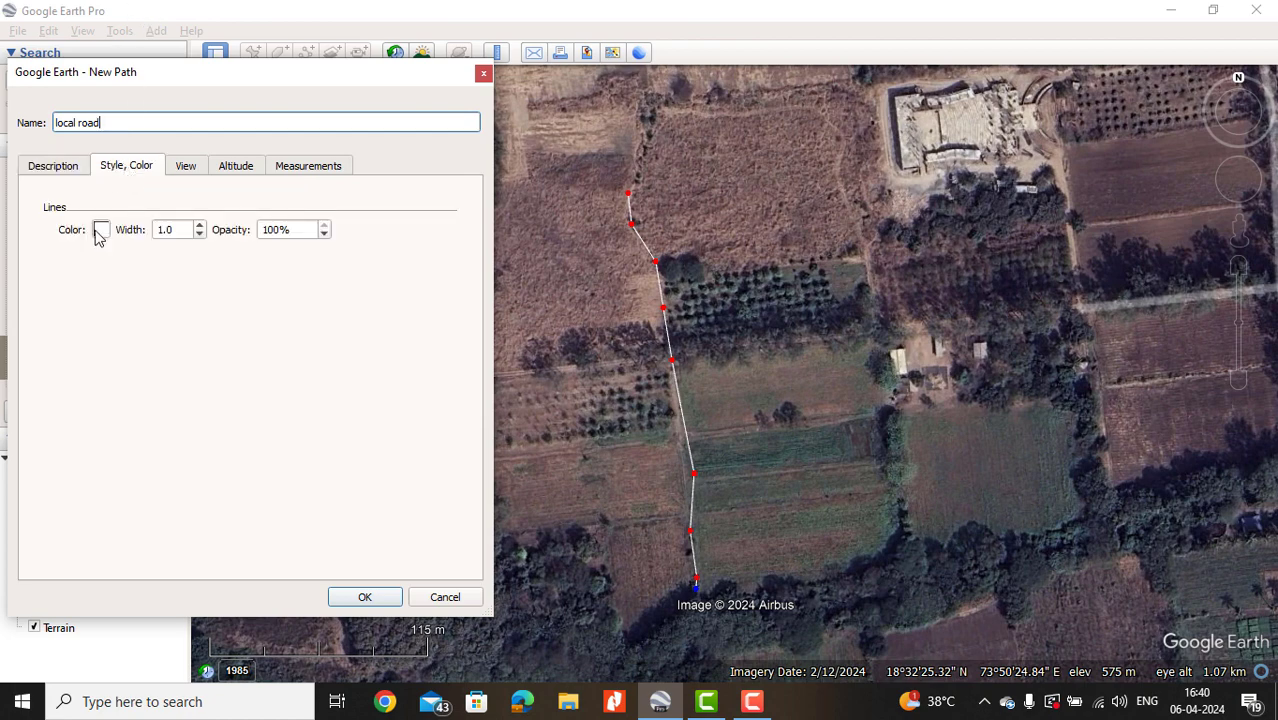
left_click(101, 230)
left_click(110, 257)
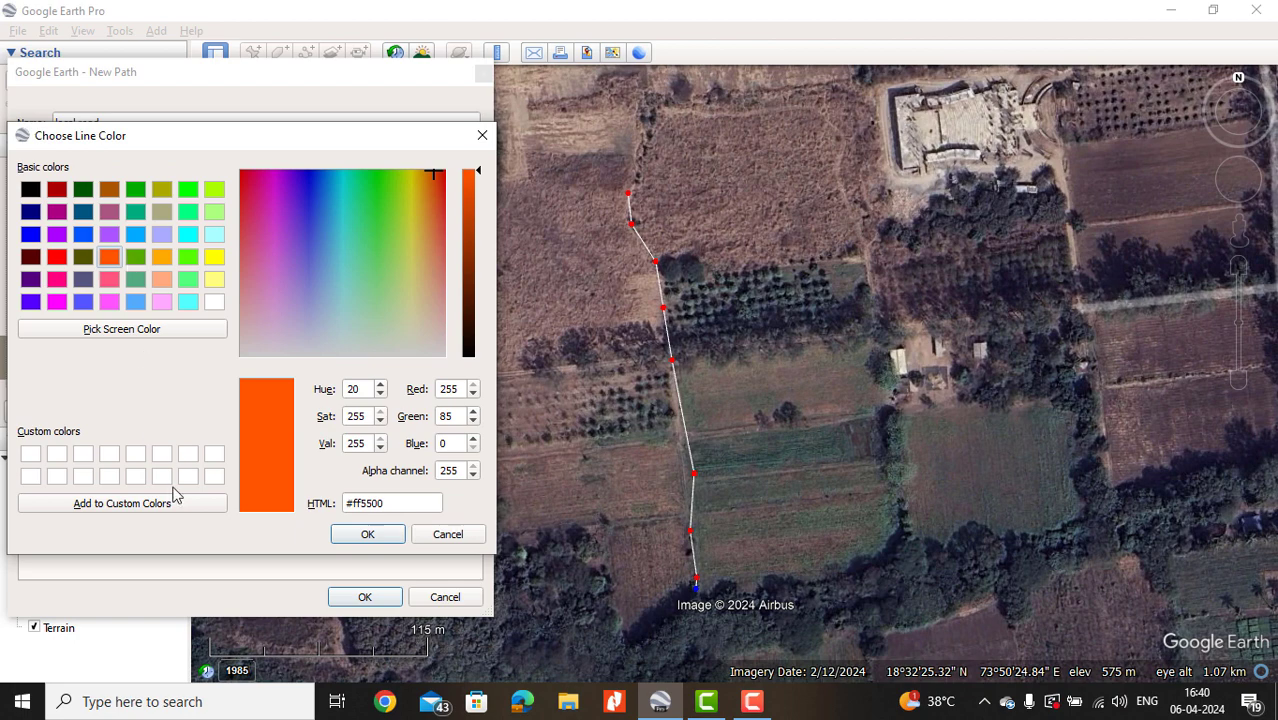
left_click(367, 535)
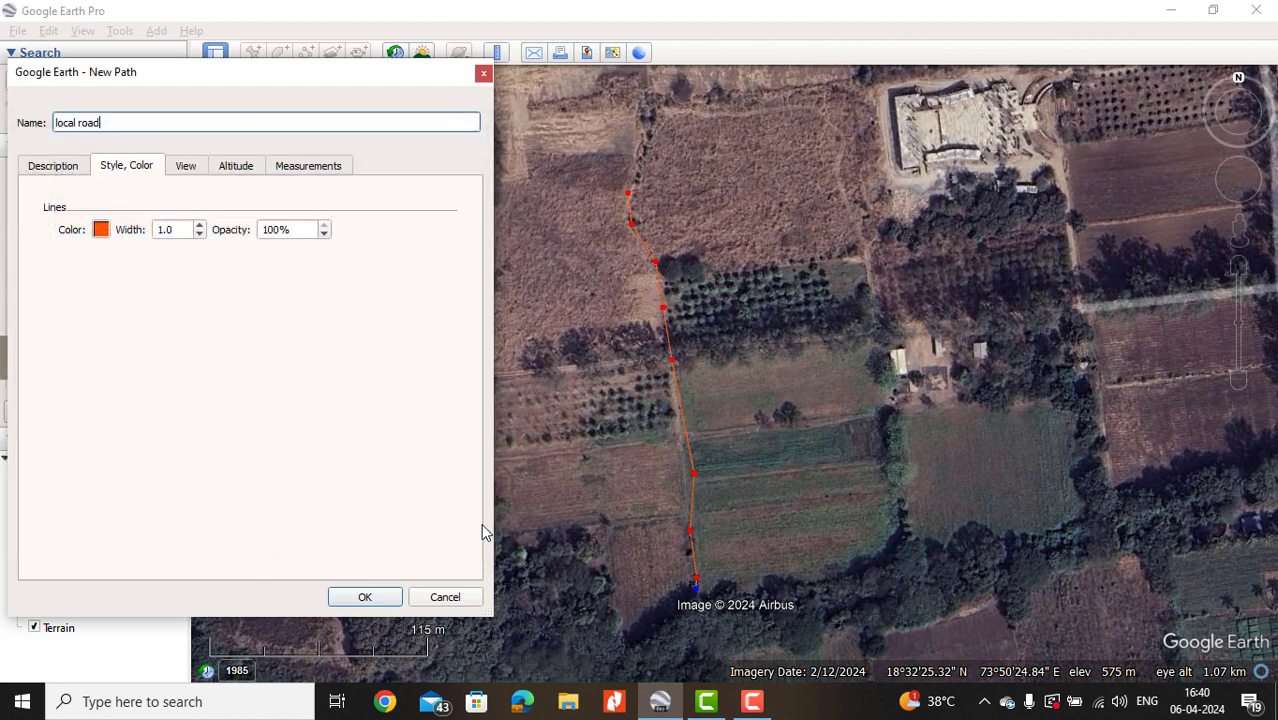
left_click(200, 166)
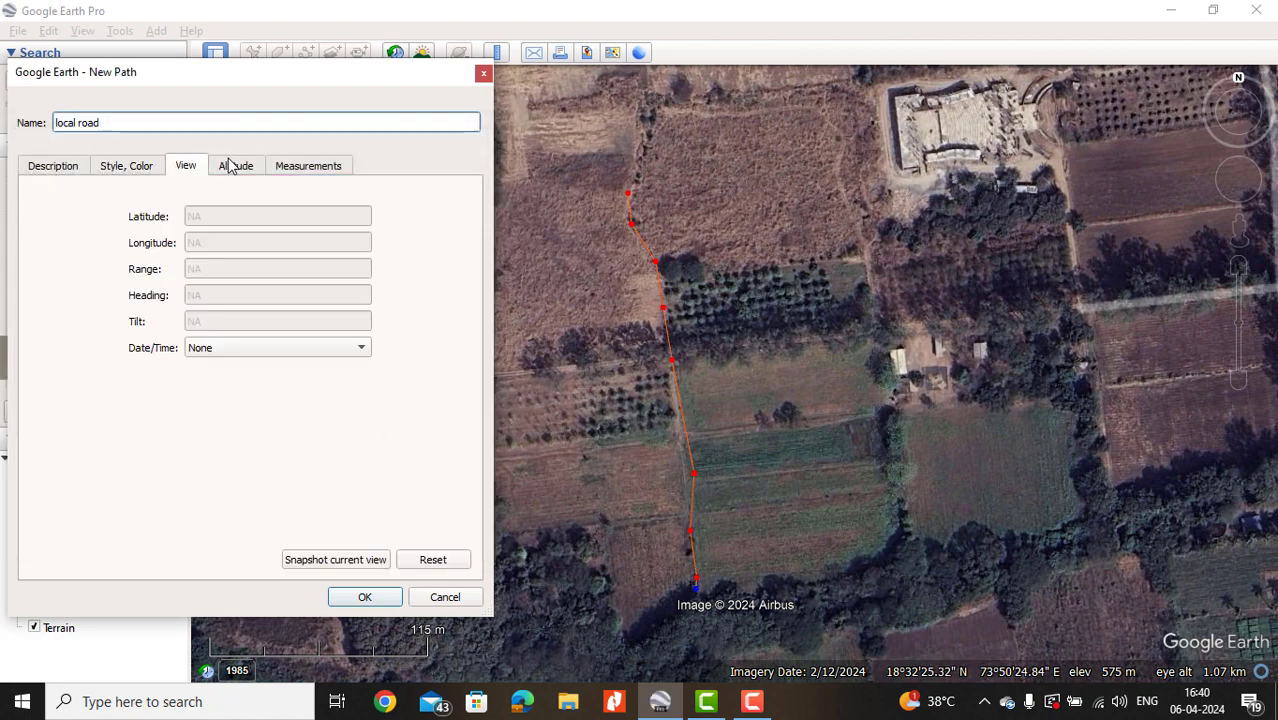
left_click(343, 596)
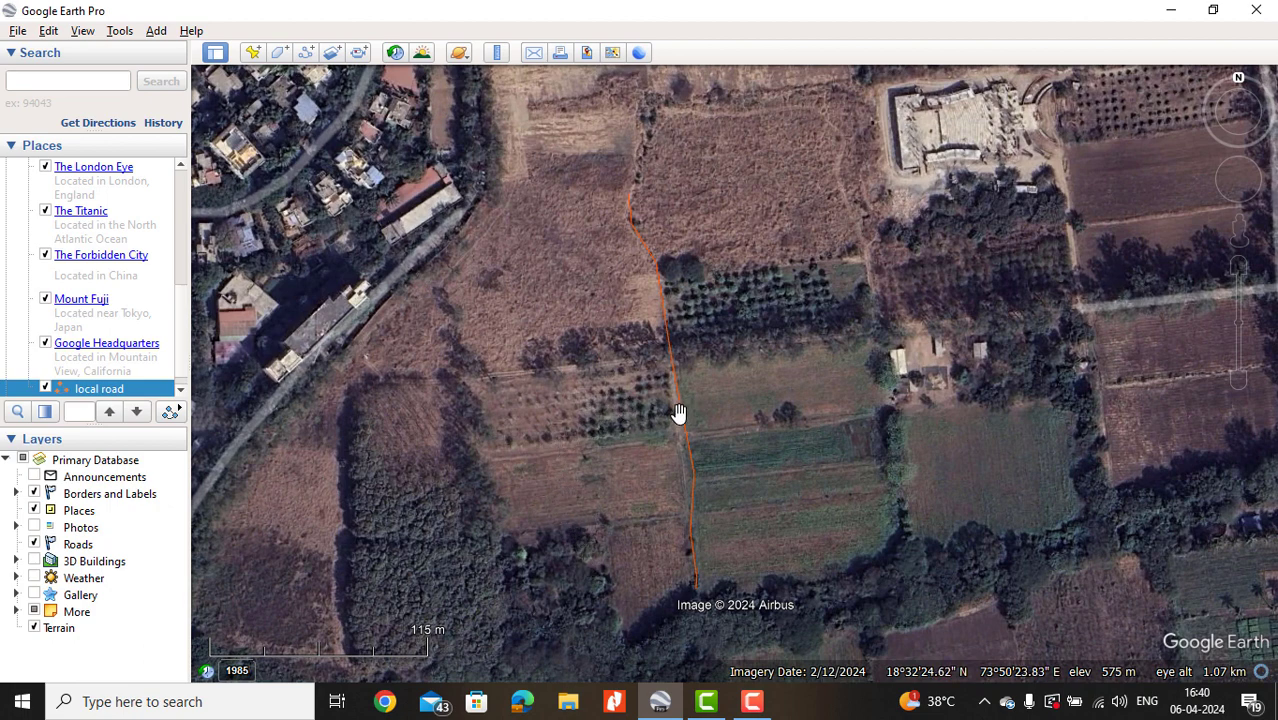
Show the elevation profile of the local road path from its line on the map, examine the graph, and close it.
scroll(678, 412, "up", 2)
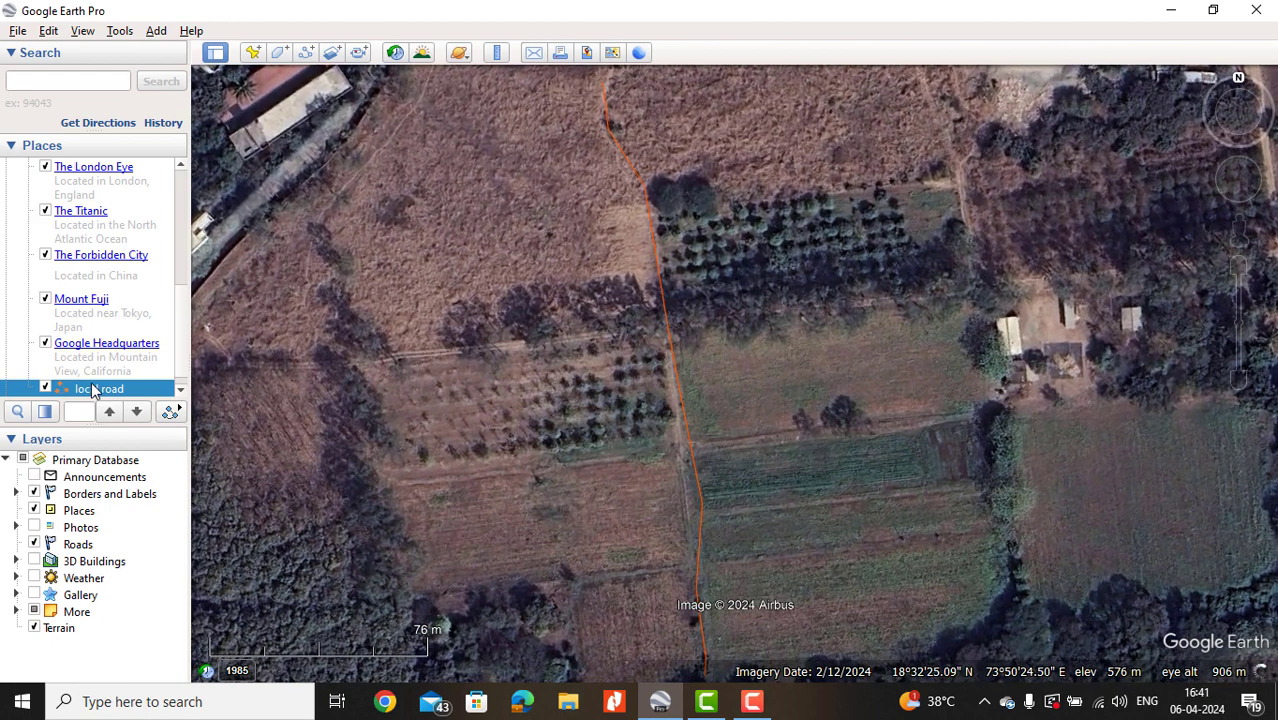
right_click(94, 389)
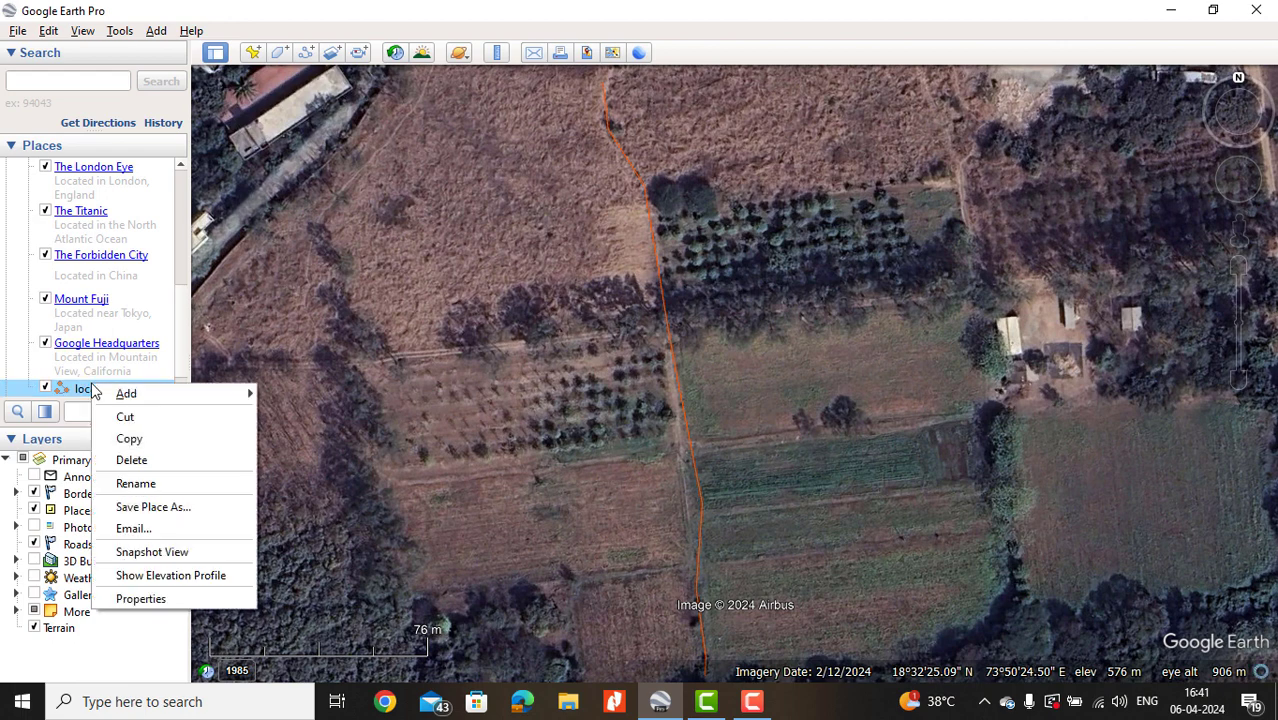
left_click(676, 374)
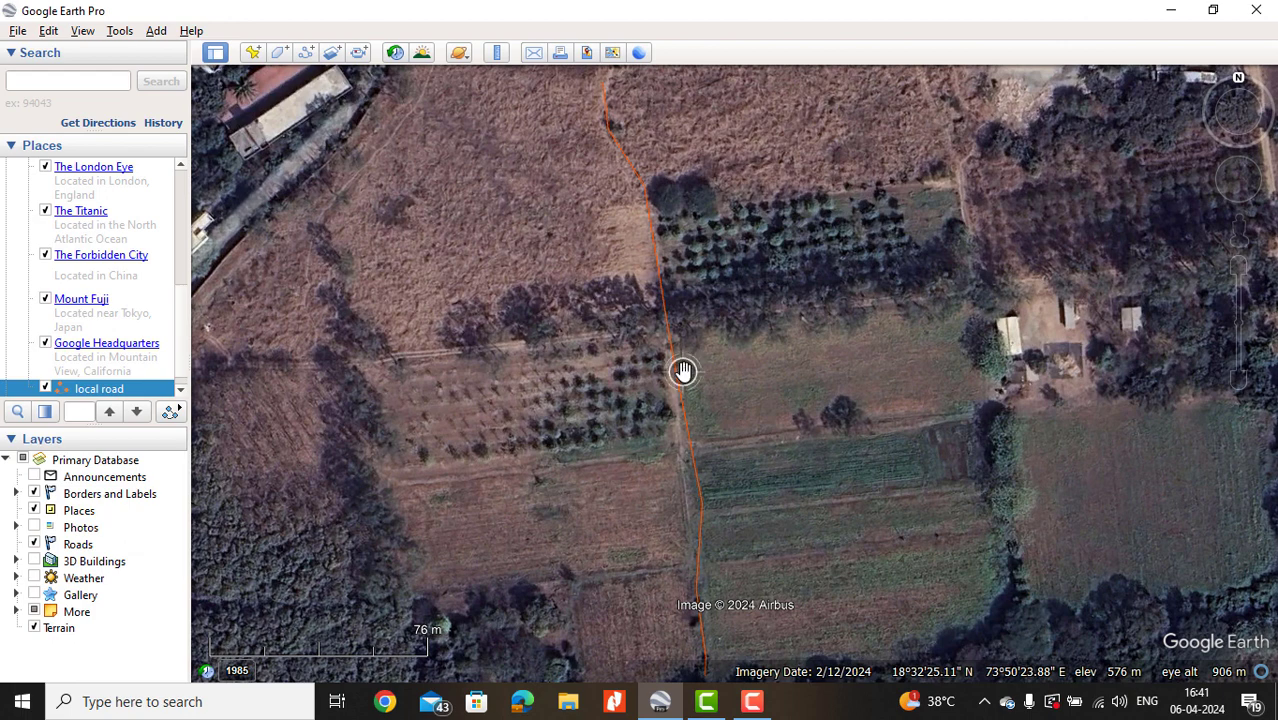
right_click(678, 383)
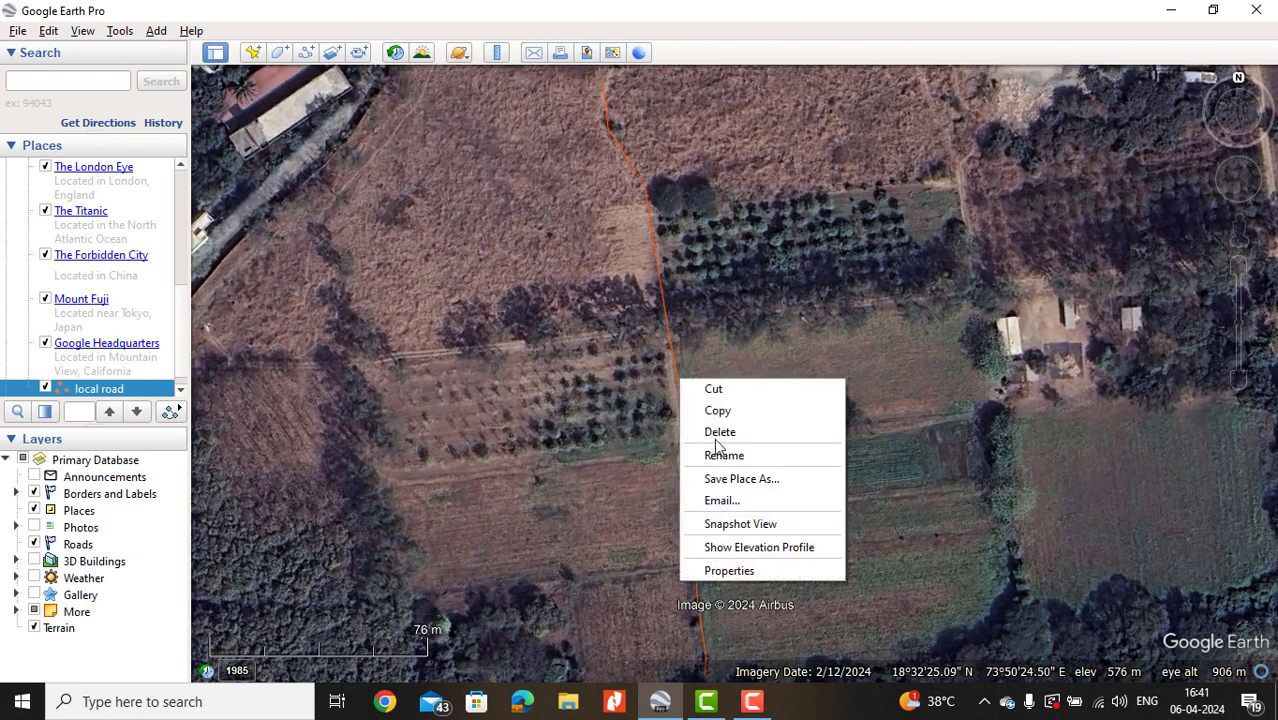
left_click(707, 549)
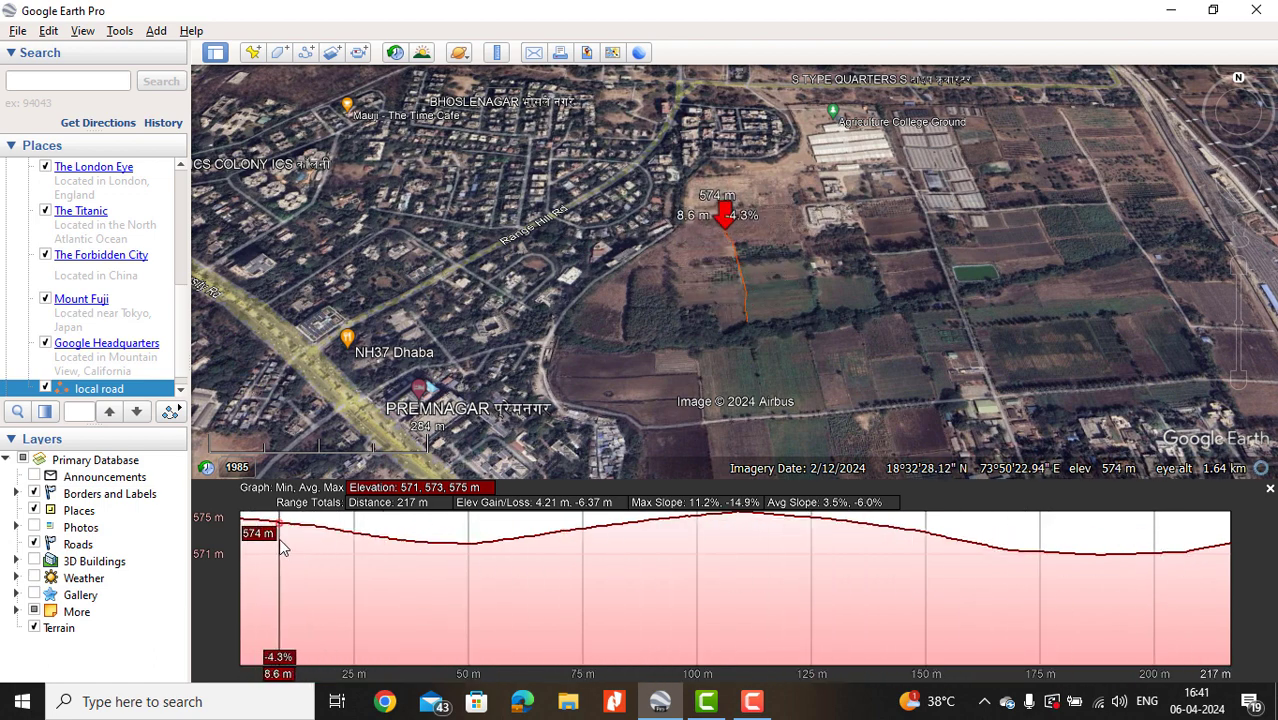
left_click(1269, 489)
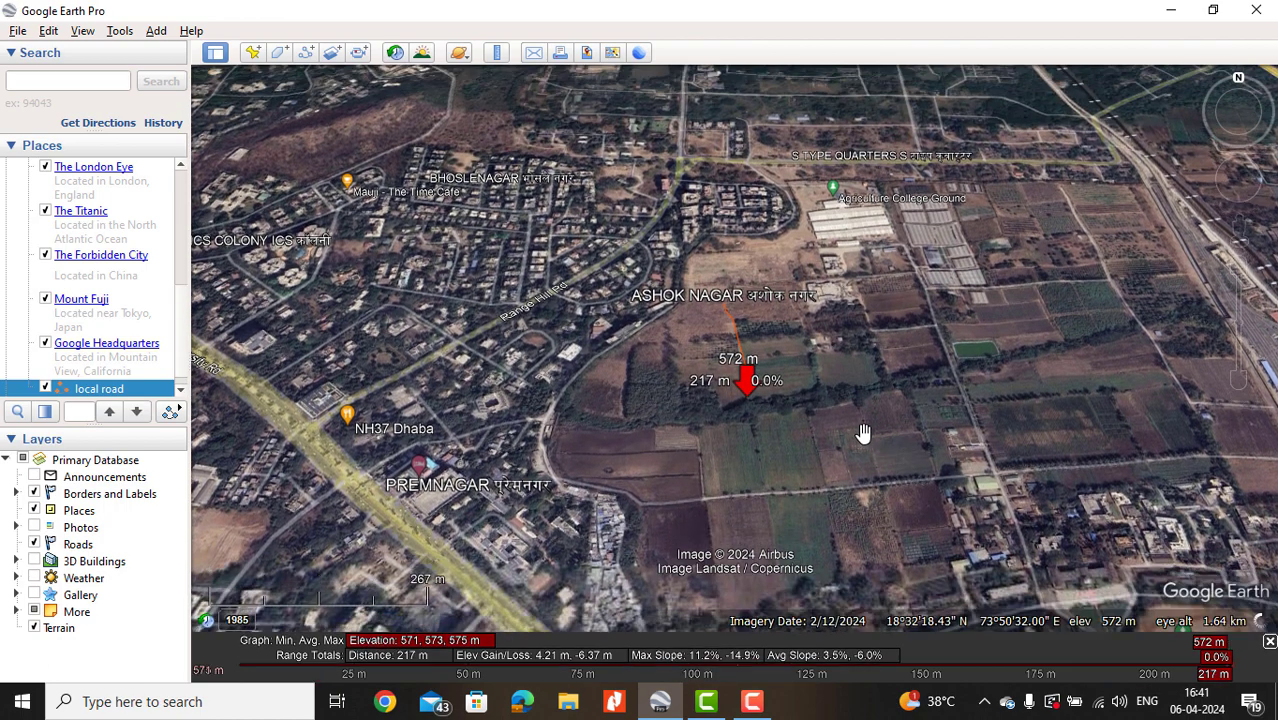
Reopen the local road's elevation profile from its entry in the saved places, and close the graph.
scroll(684, 443, "down", 2)
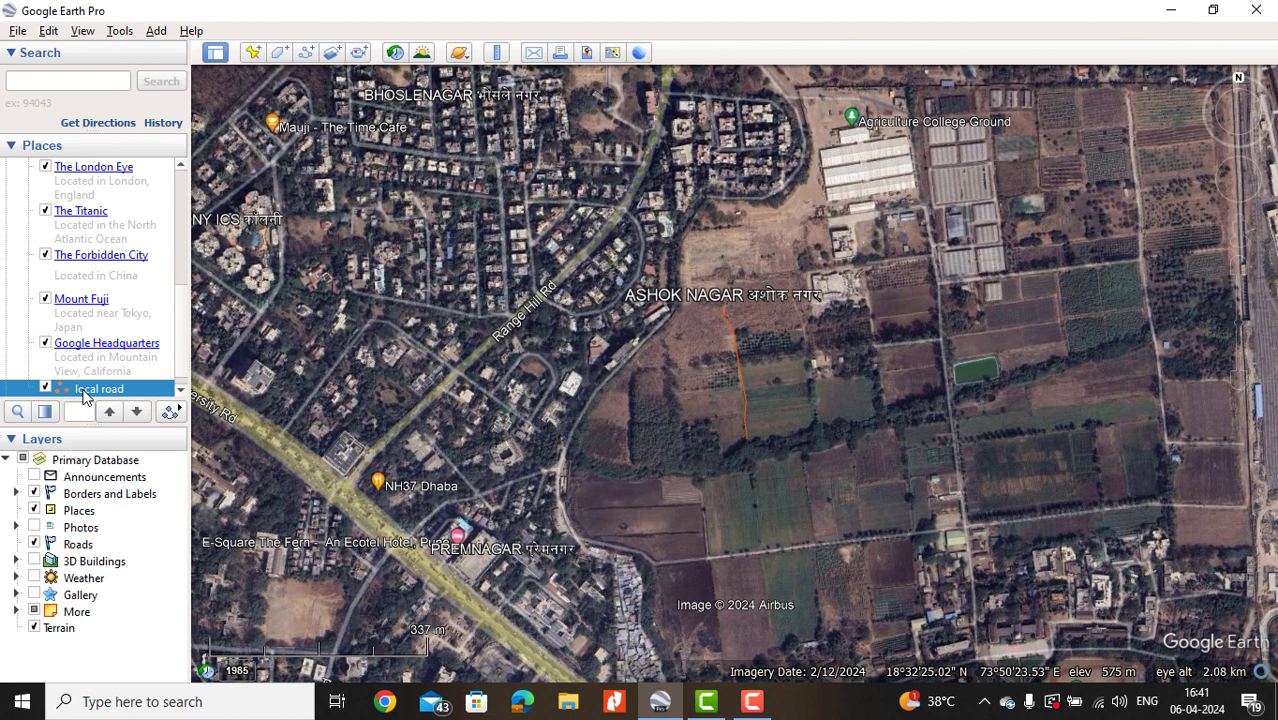
right_click(85, 397)
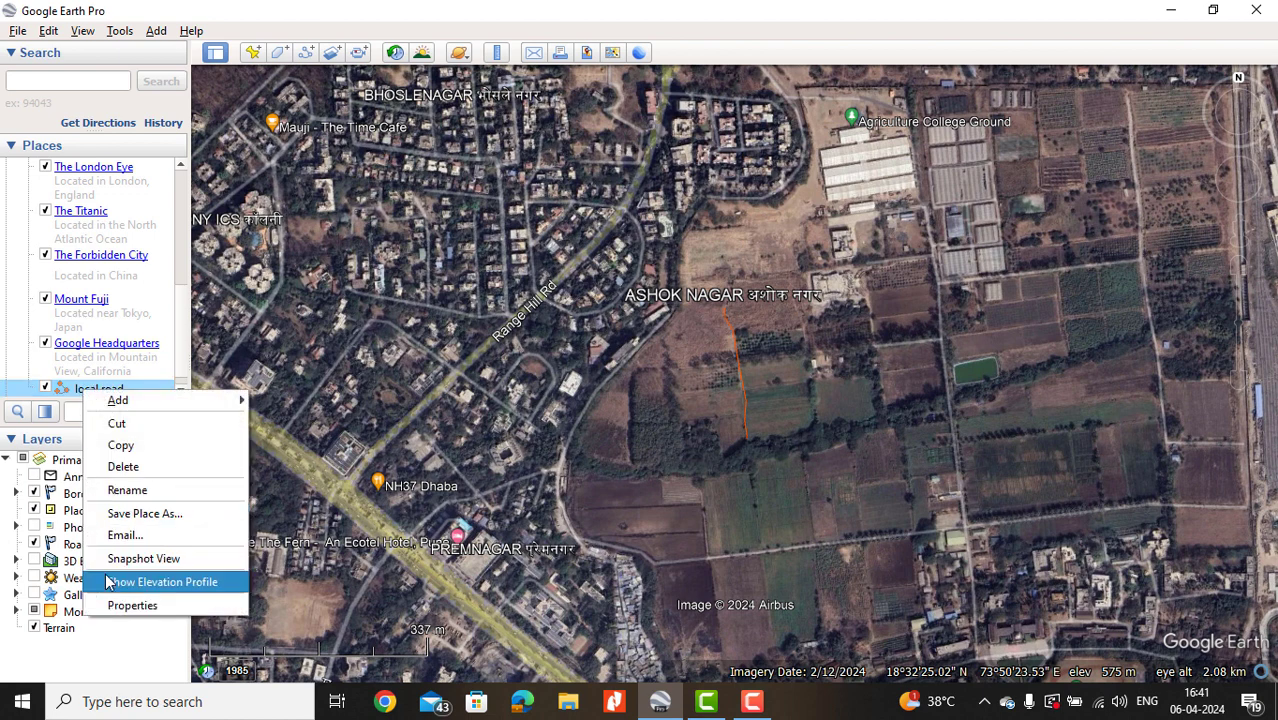
left_click(160, 582)
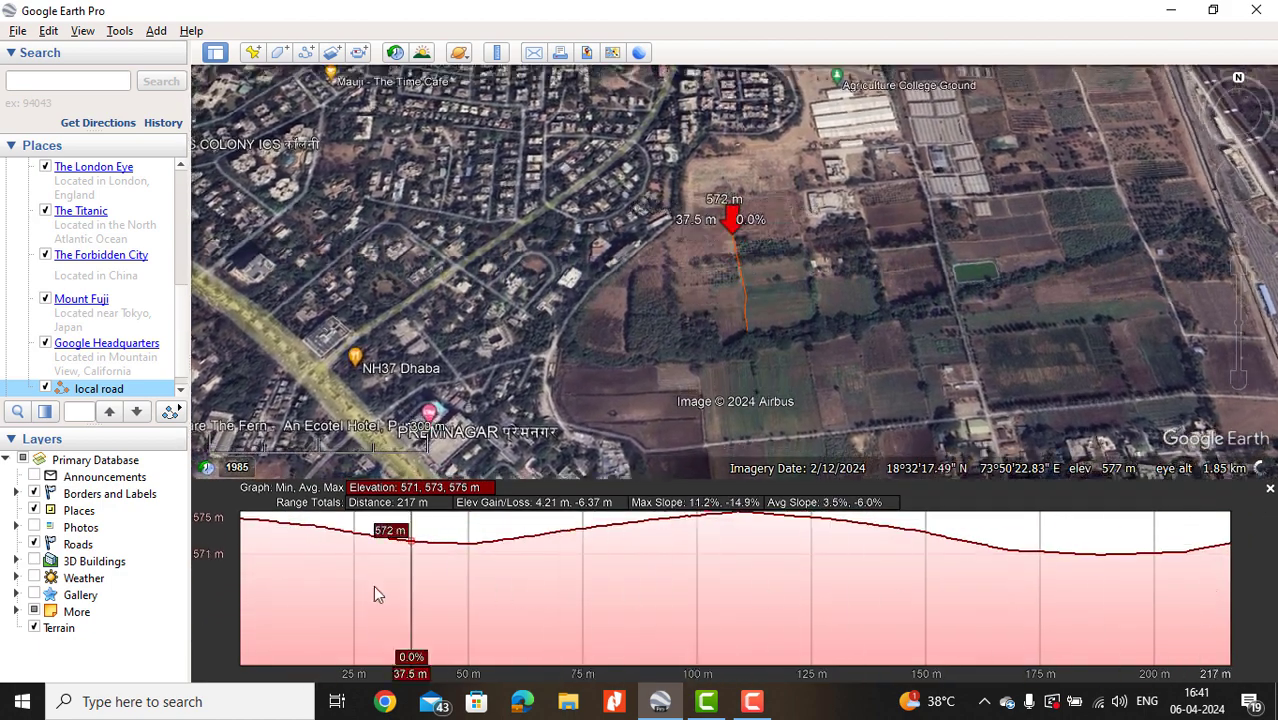
left_click(1270, 489)
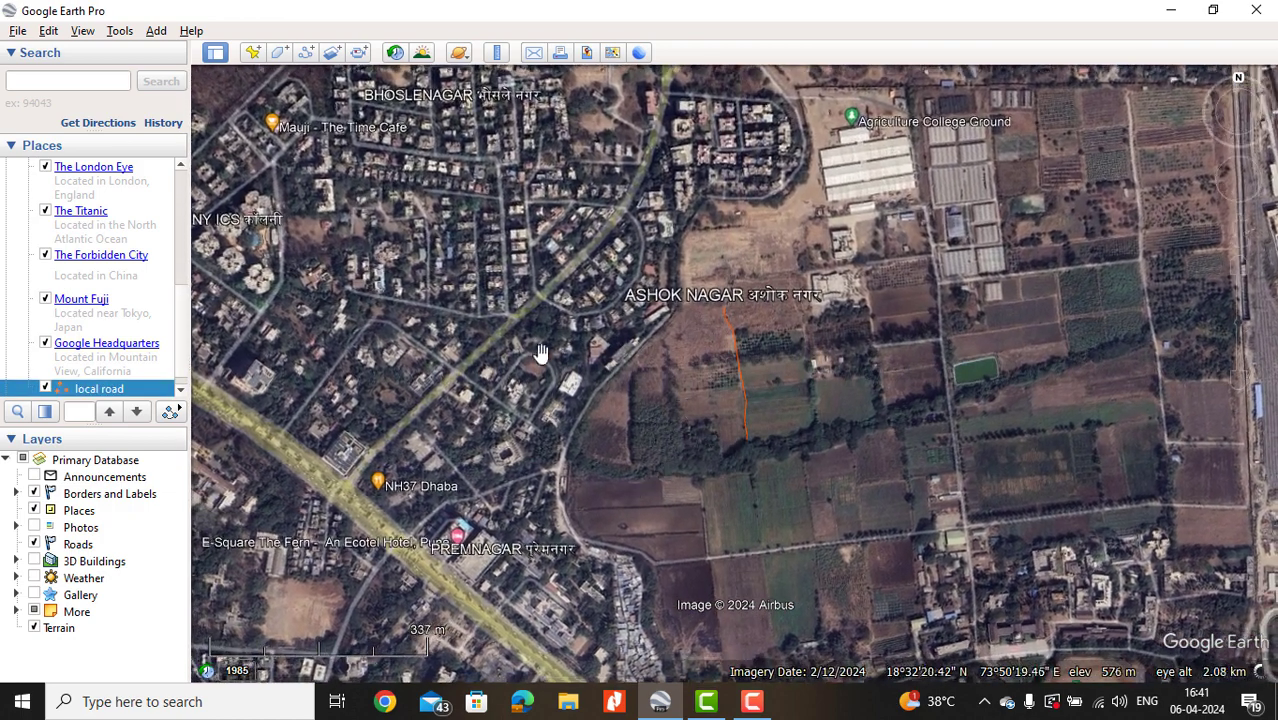
Delete the local road path from the saved places.
right_click(112, 389)
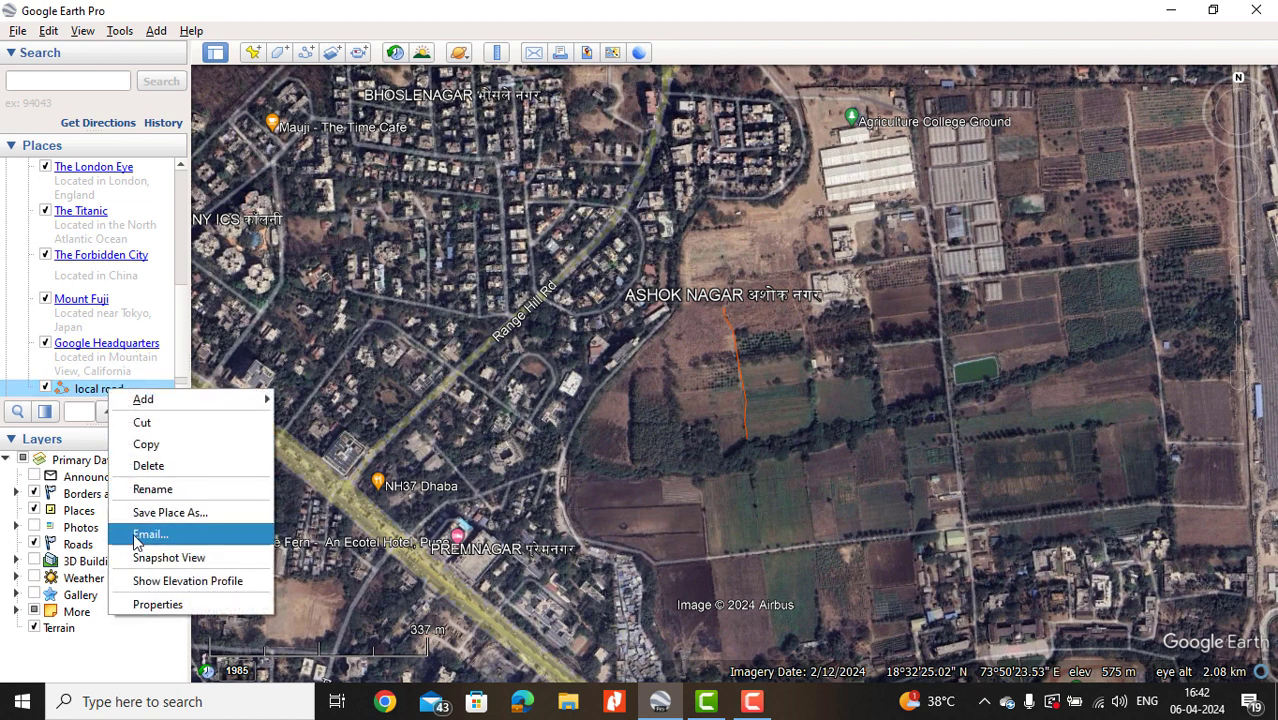
left_click(148, 466)
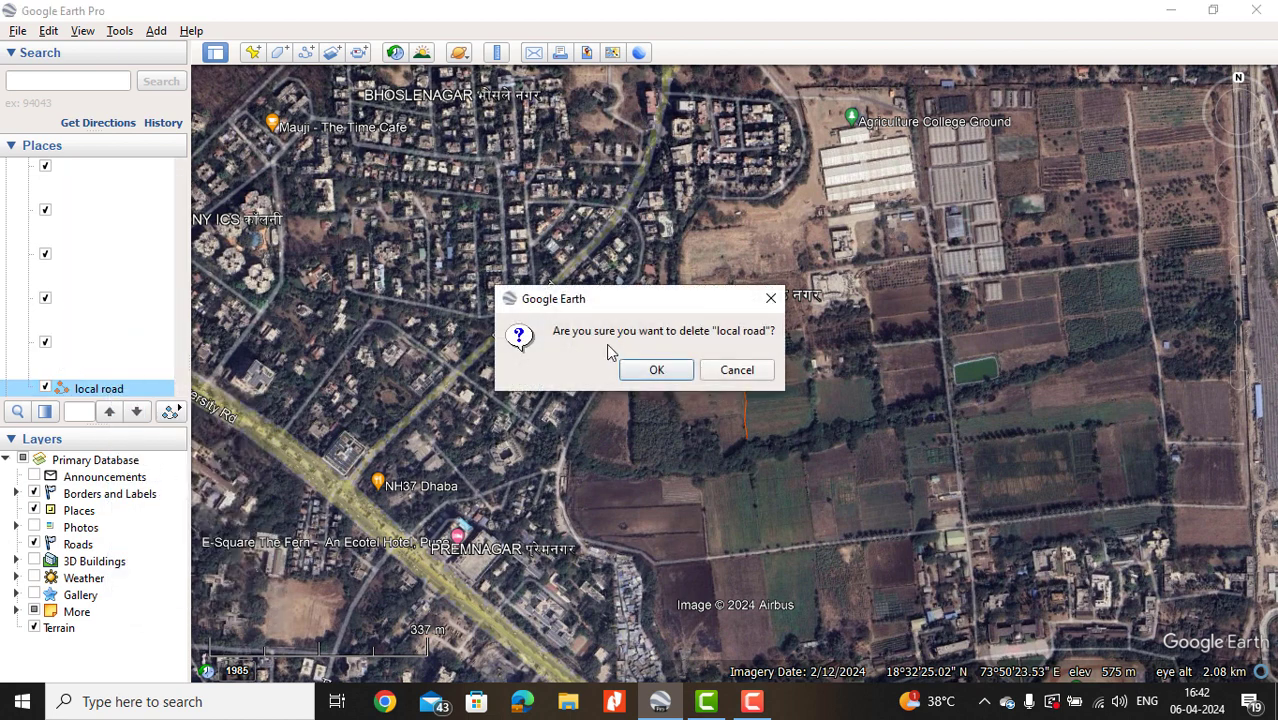
left_click(651, 372)
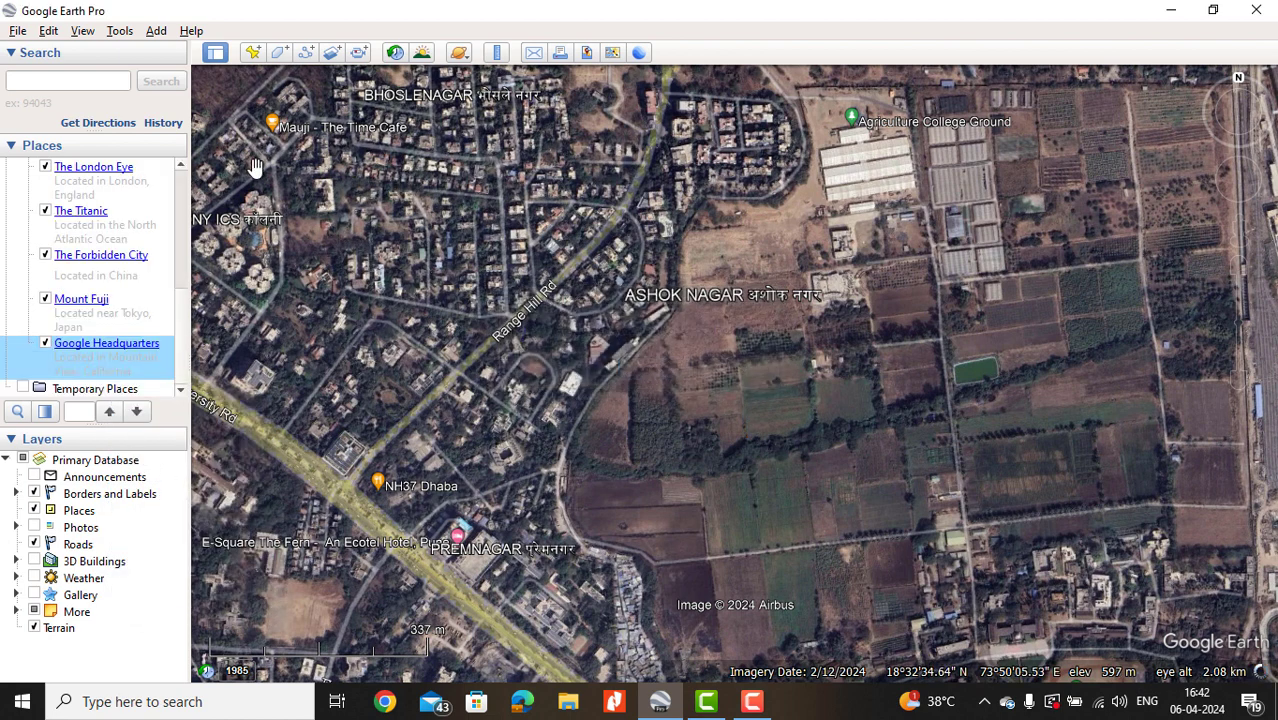
Look at the settings for a new image overlay and close them without adding one.
left_click(333, 54)
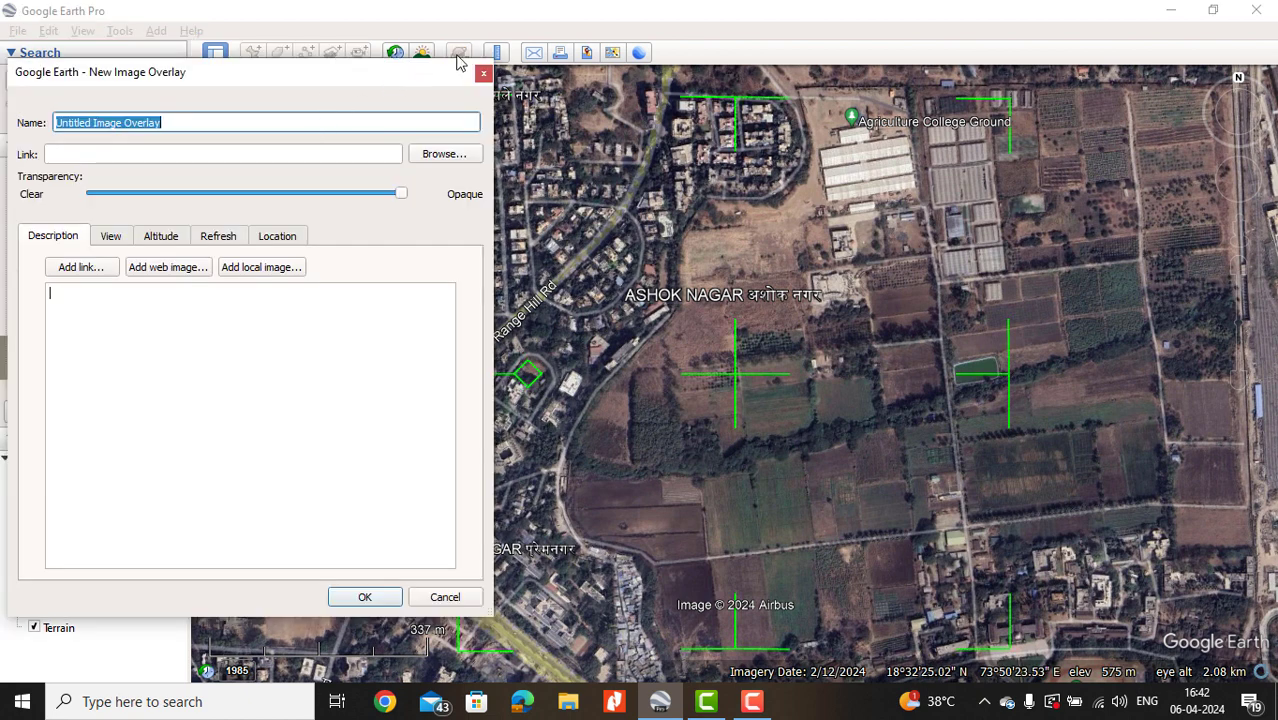
left_click(483, 73)
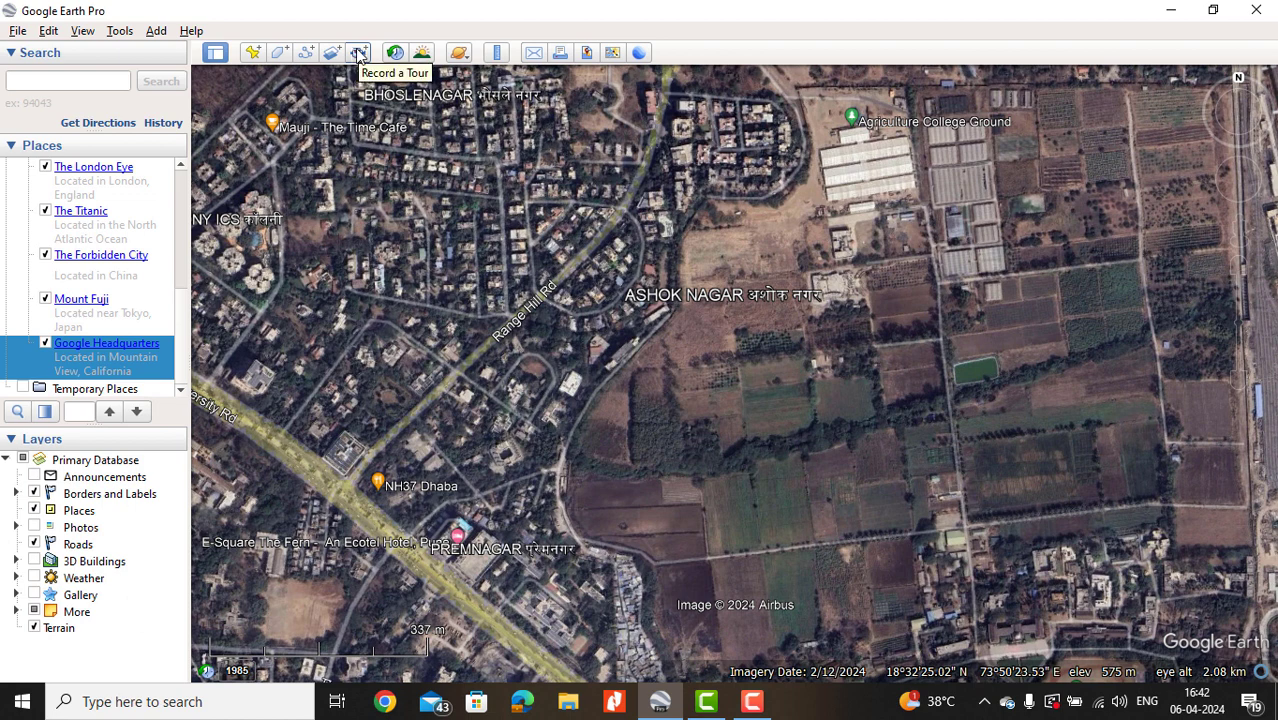
Record a short tour that zooms in from the wider Pune view to the farmland at Ashok Nagar, and stop the recording.
left_click(359, 55)
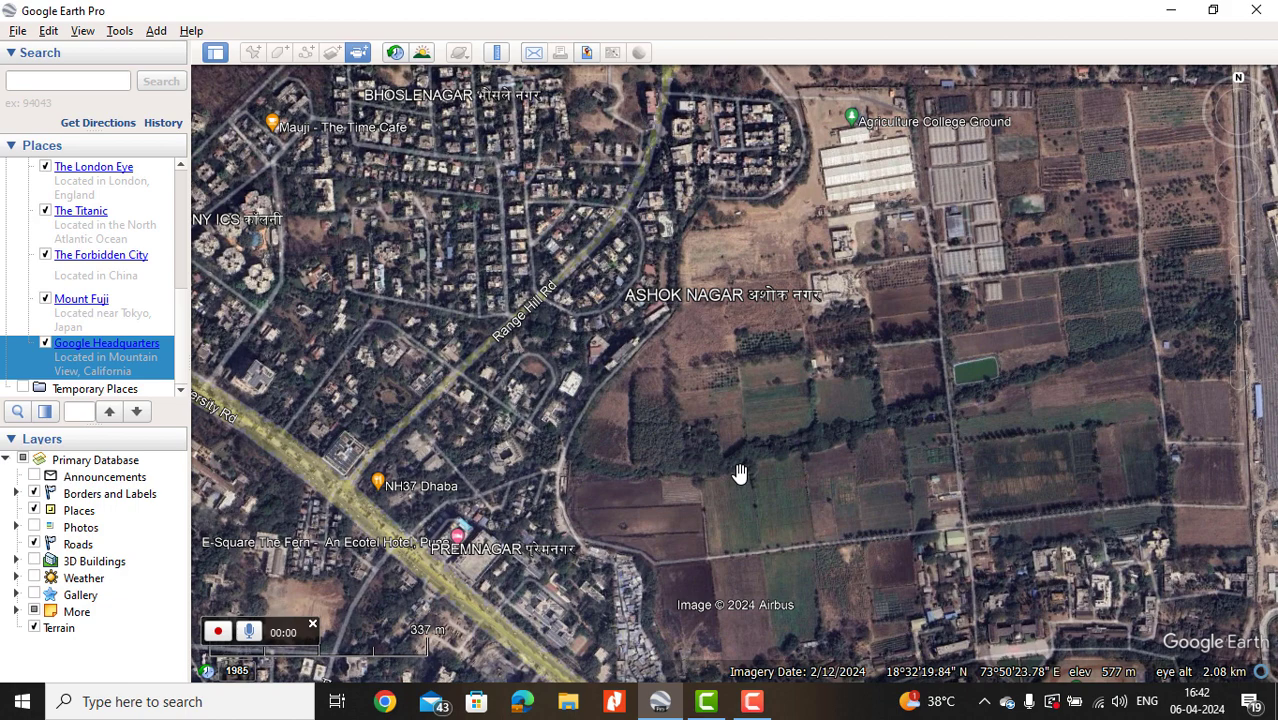
scroll(739, 473, "down", 3)
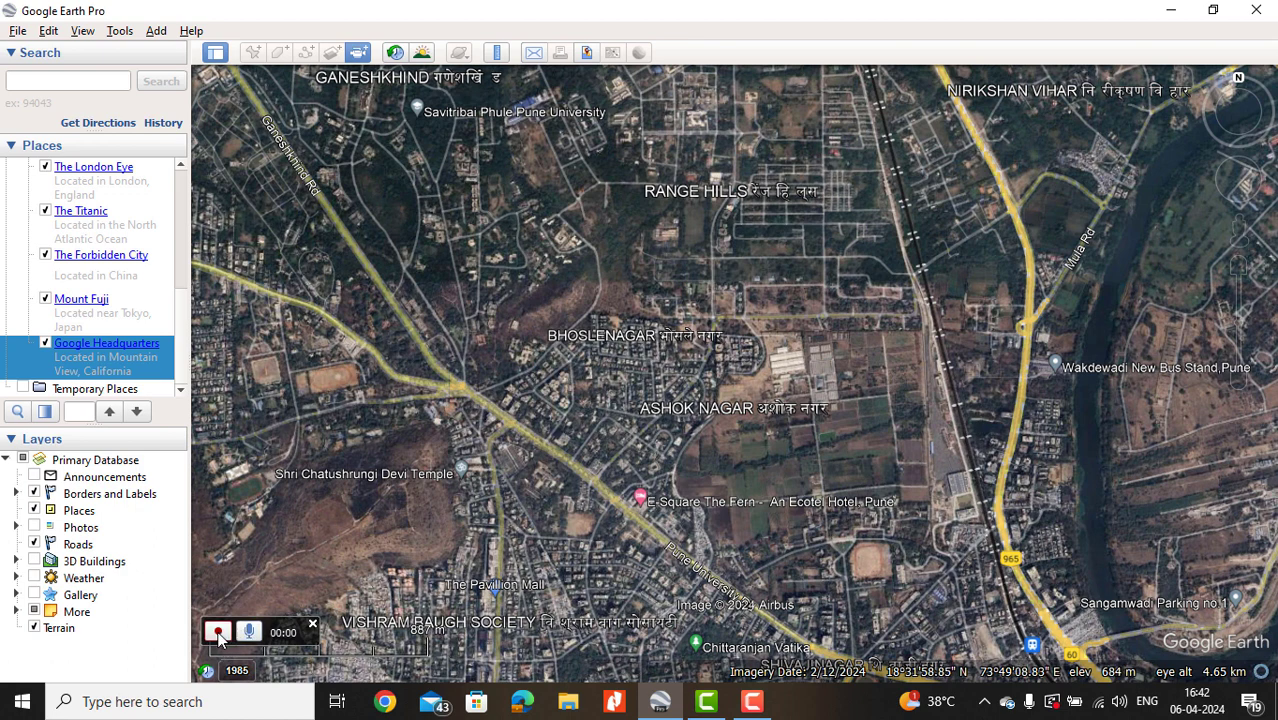
left_click(218, 633)
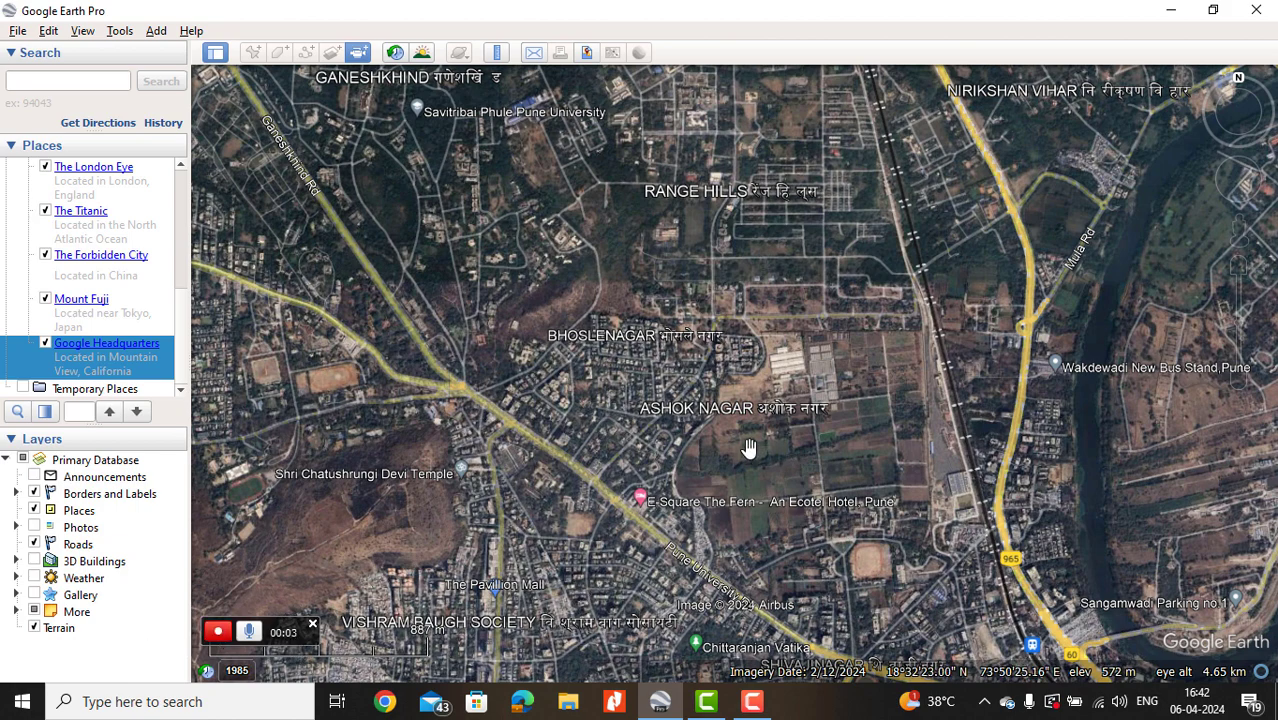
scroll(743, 445, "up", 5)
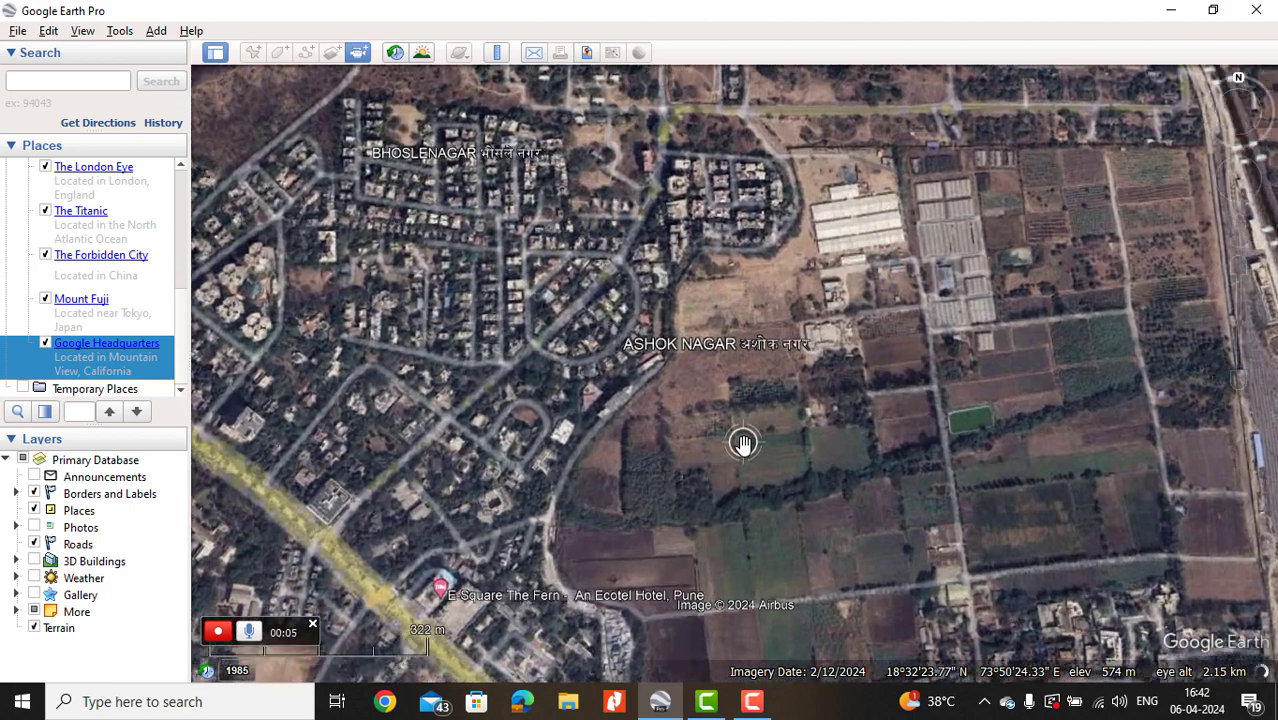
scroll(743, 445, "up", 2)
scroll(740, 445, "up", 1)
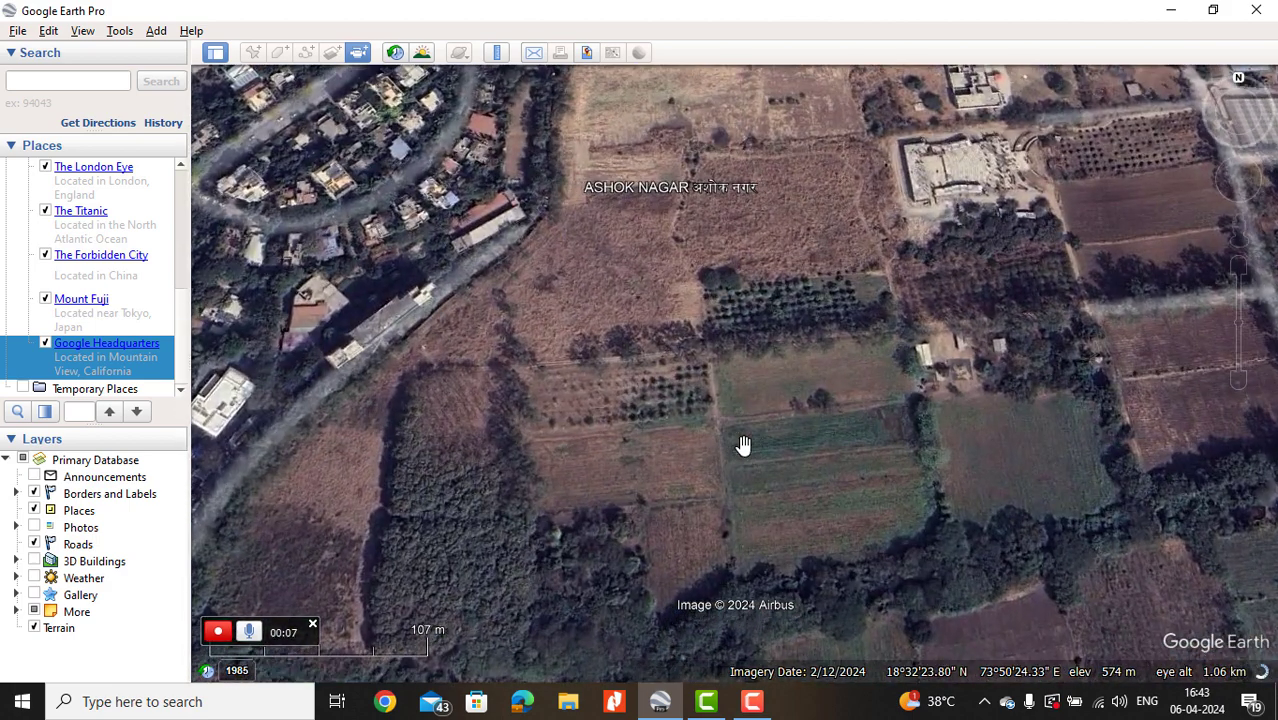
left_click(216, 632)
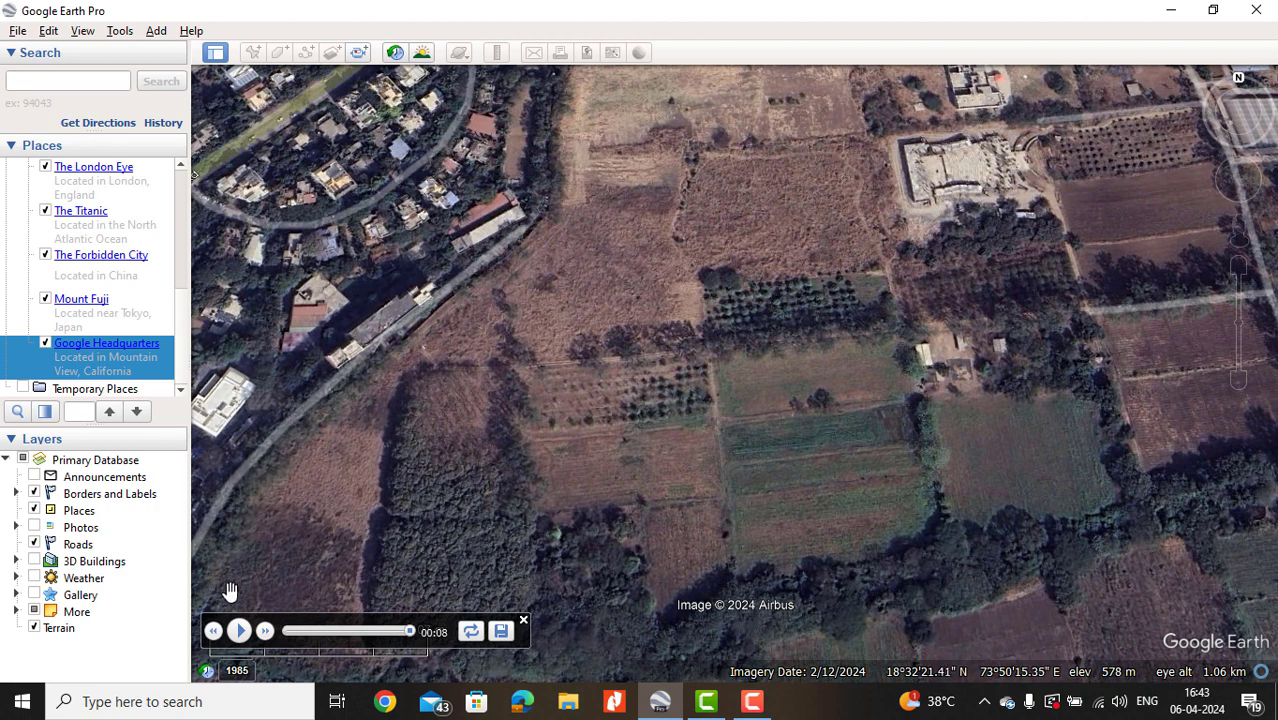
Play back the recorded tour, look at its save settings, and close both the settings and the tour without saving.
left_click(238, 630)
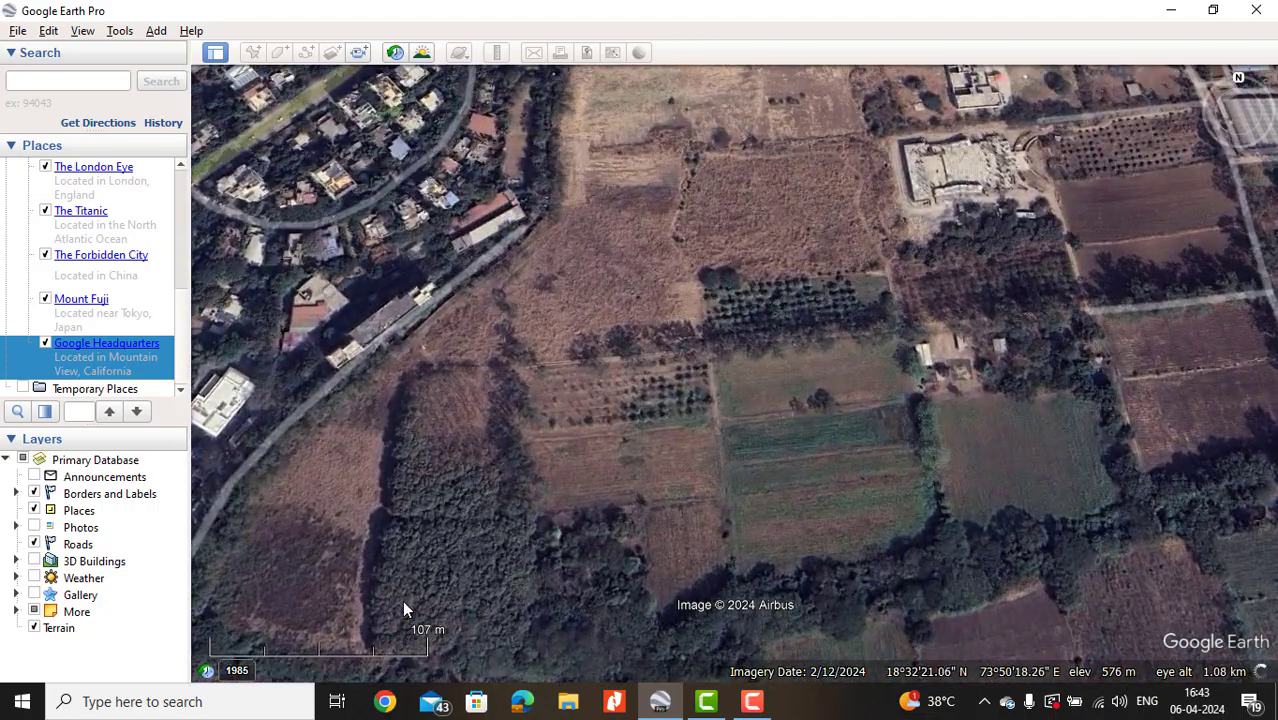
mouse_move(330, 621)
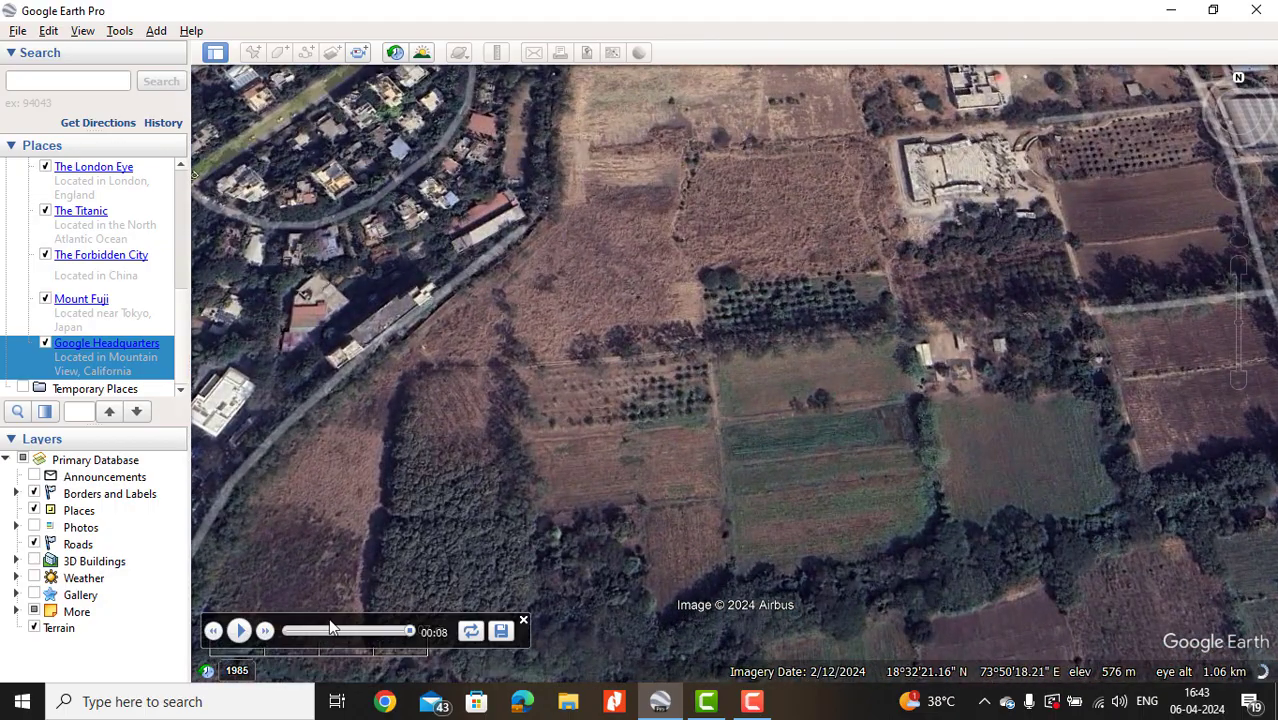
left_click(501, 631)
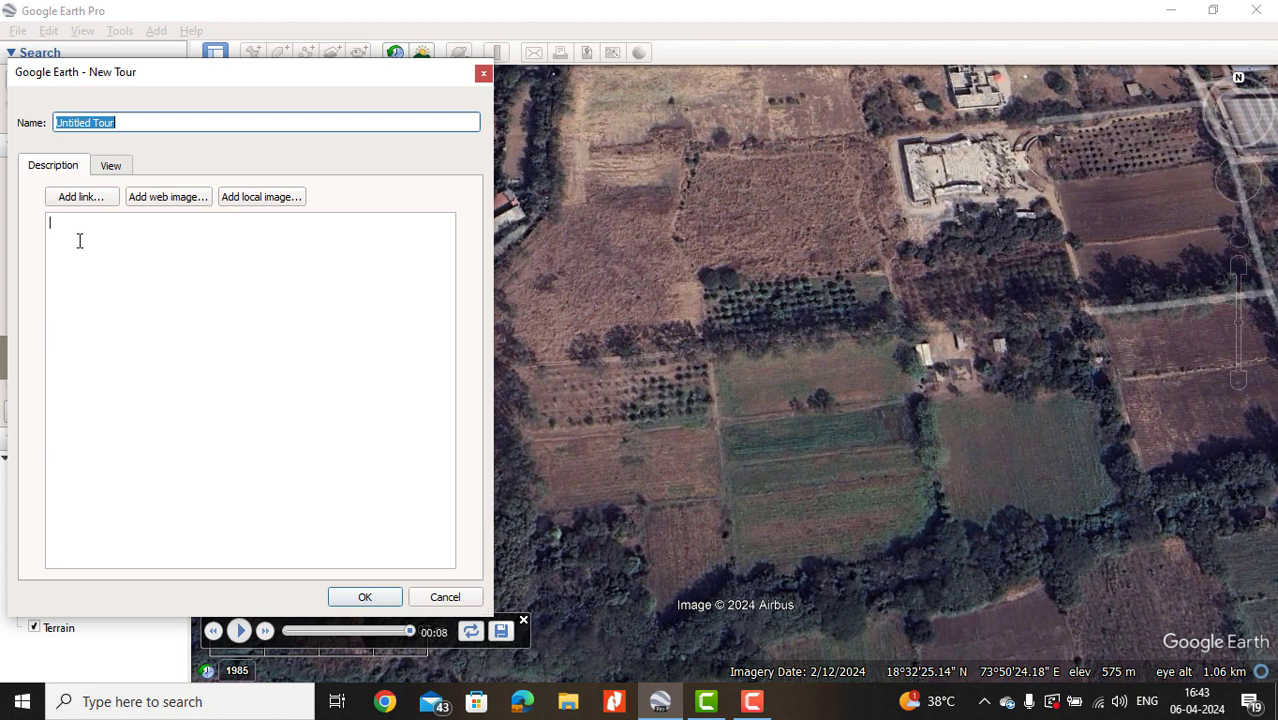
left_click(485, 74)
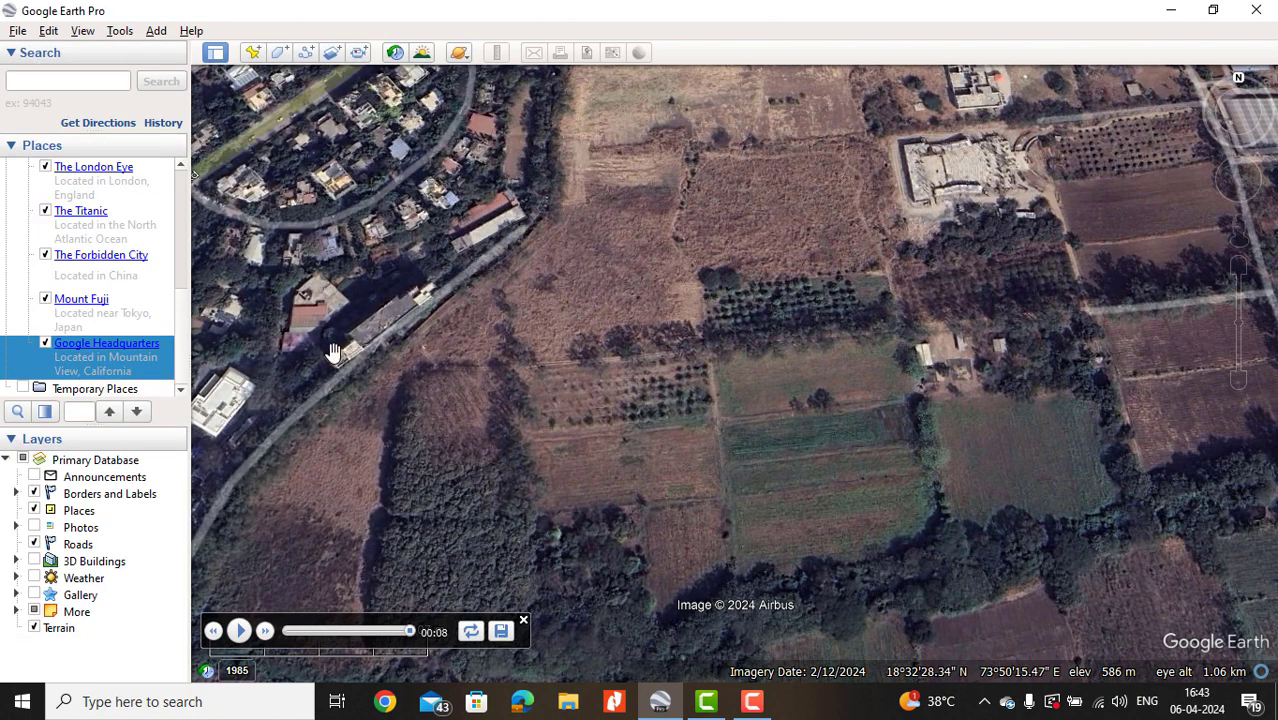
left_click(523, 621)
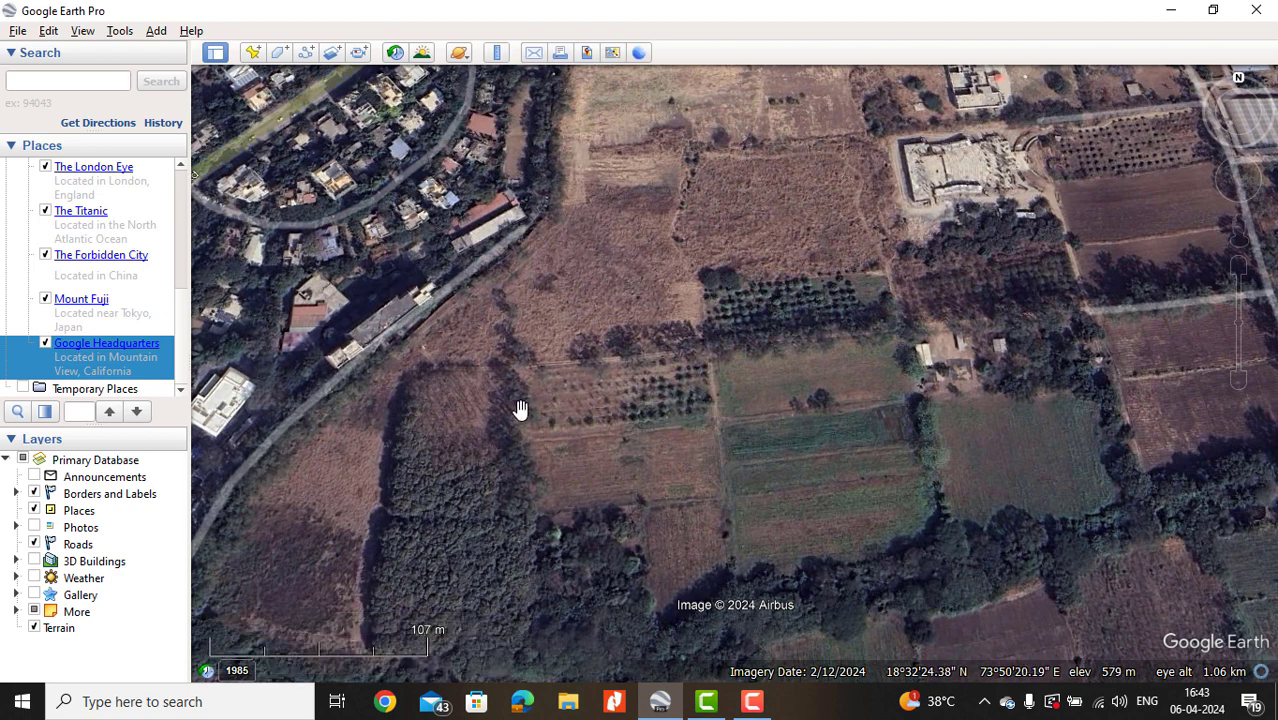
Compare historical imagery of the Ashok Nagar area at 4/1990, 4/2018, 1/2013 and 11/2023, and return to the current imagery.
key("r")
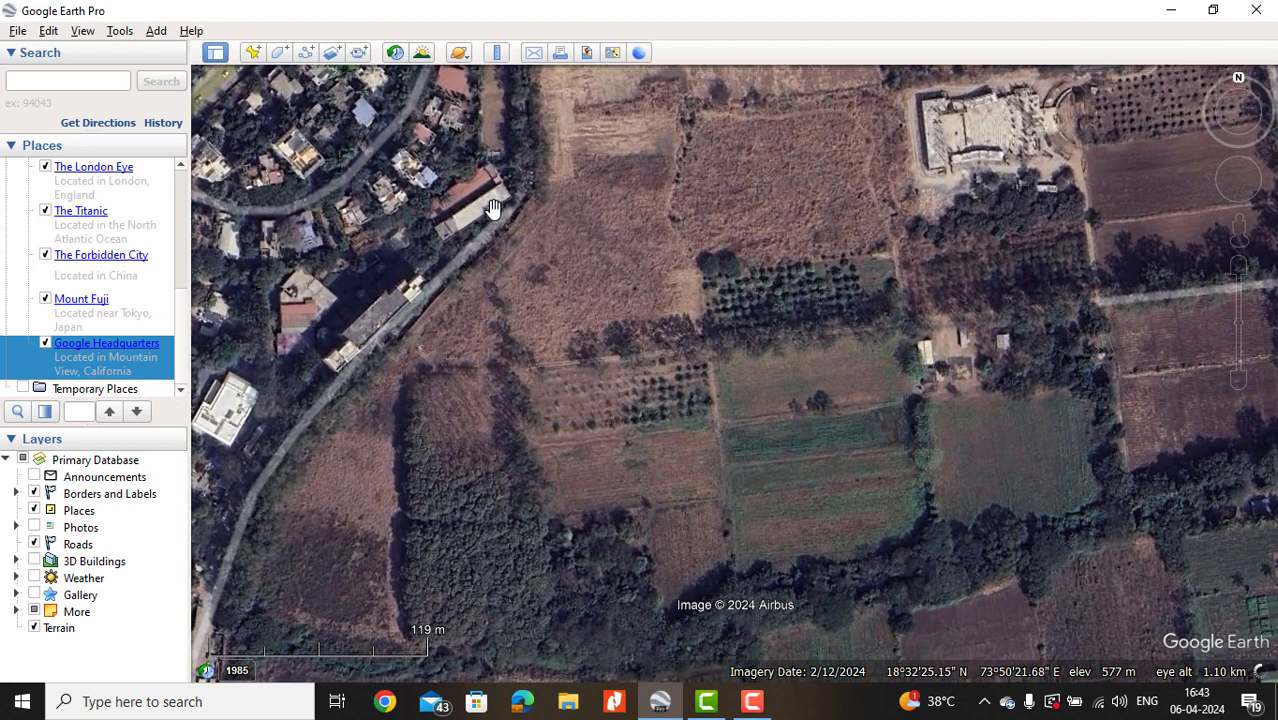
scroll(665, 366, "down", 3)
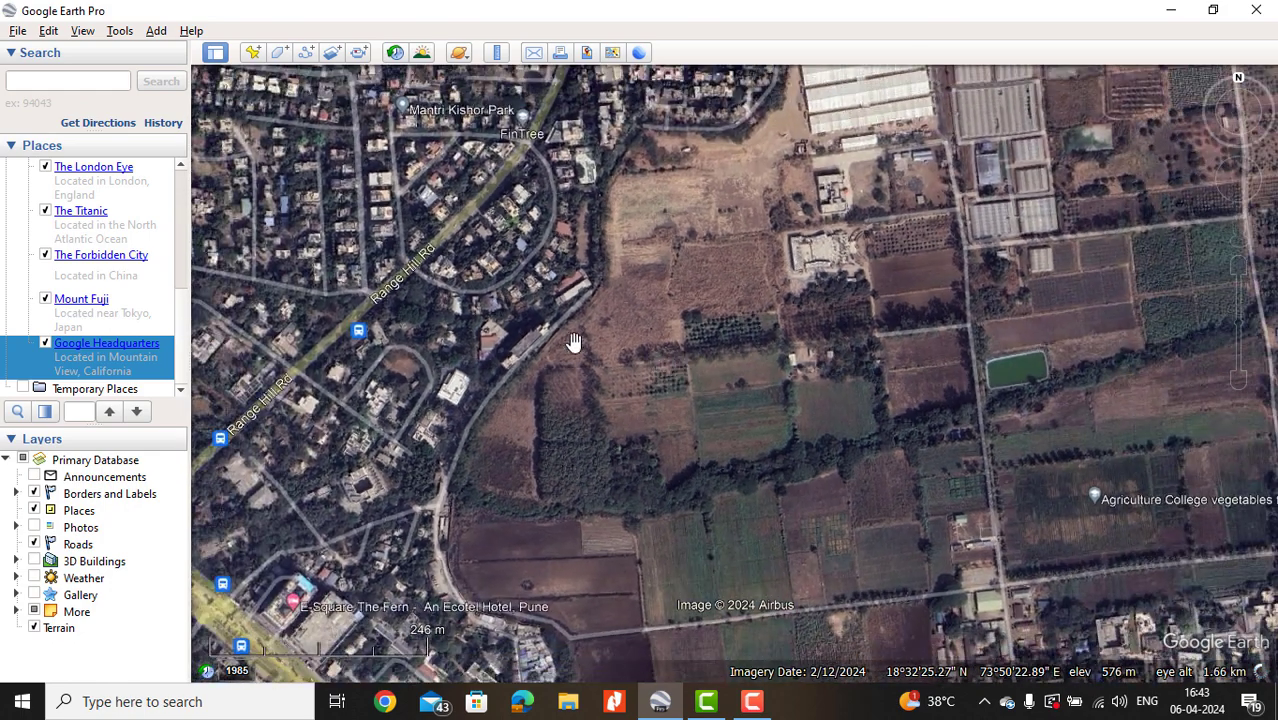
left_click_drag(541, 337, 646, 379)
scroll(651, 369, "down", 1)
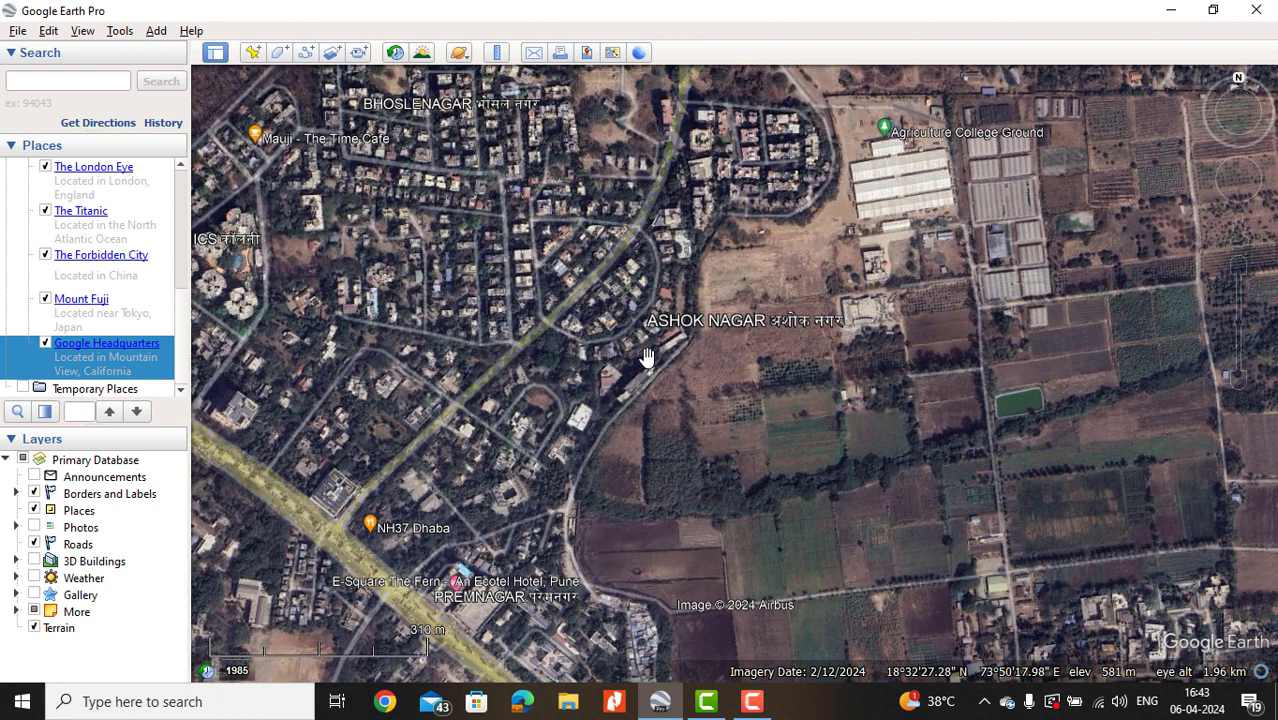
left_click(395, 55)
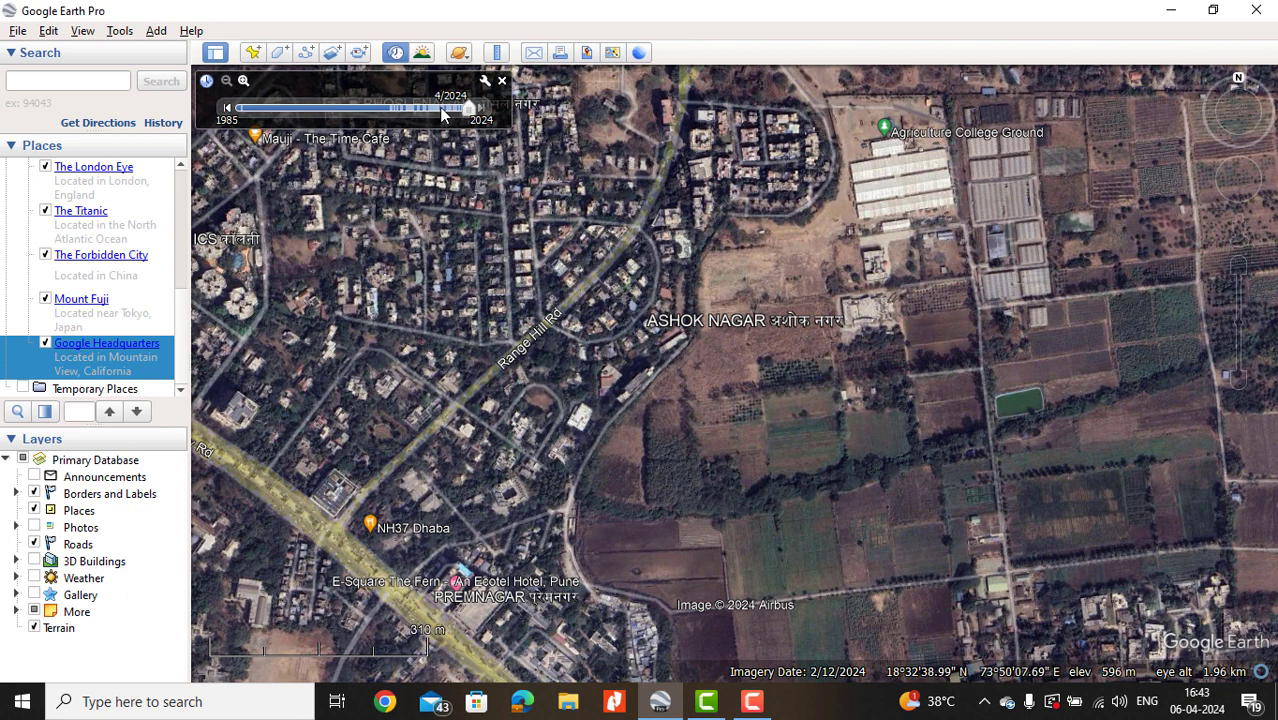
left_click_drag(467, 109, 259, 94)
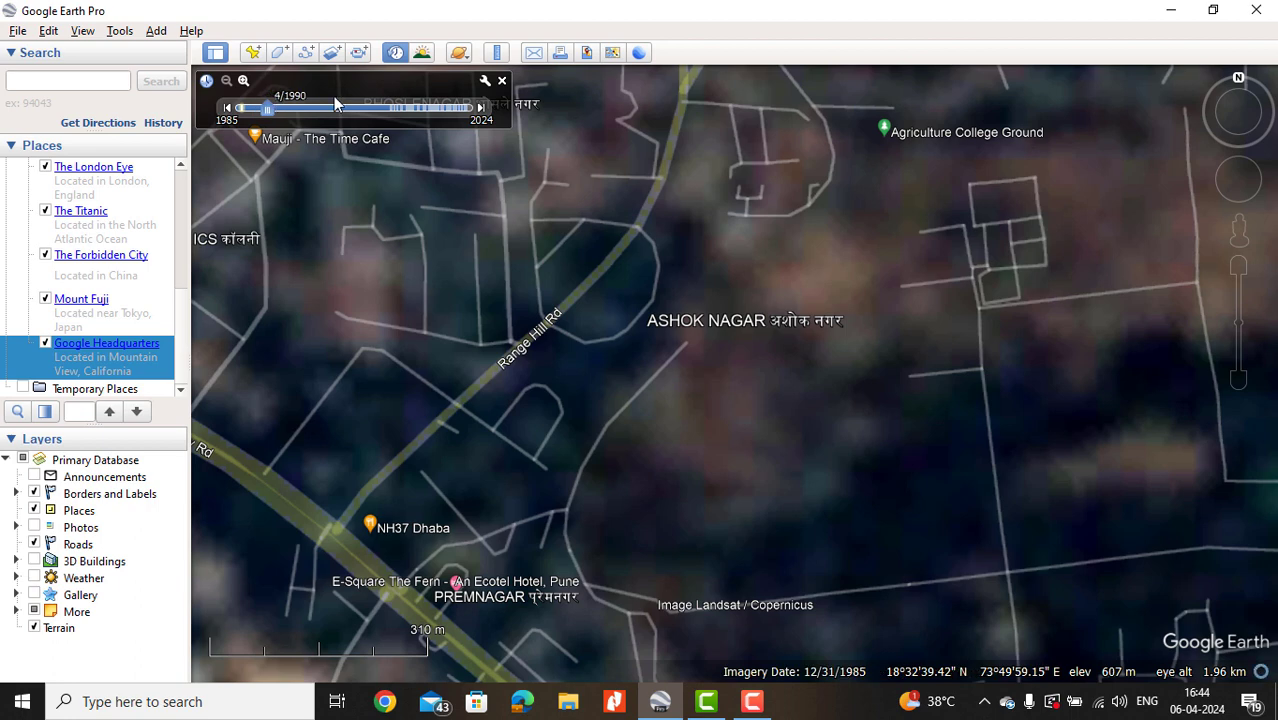
left_click(380, 106)
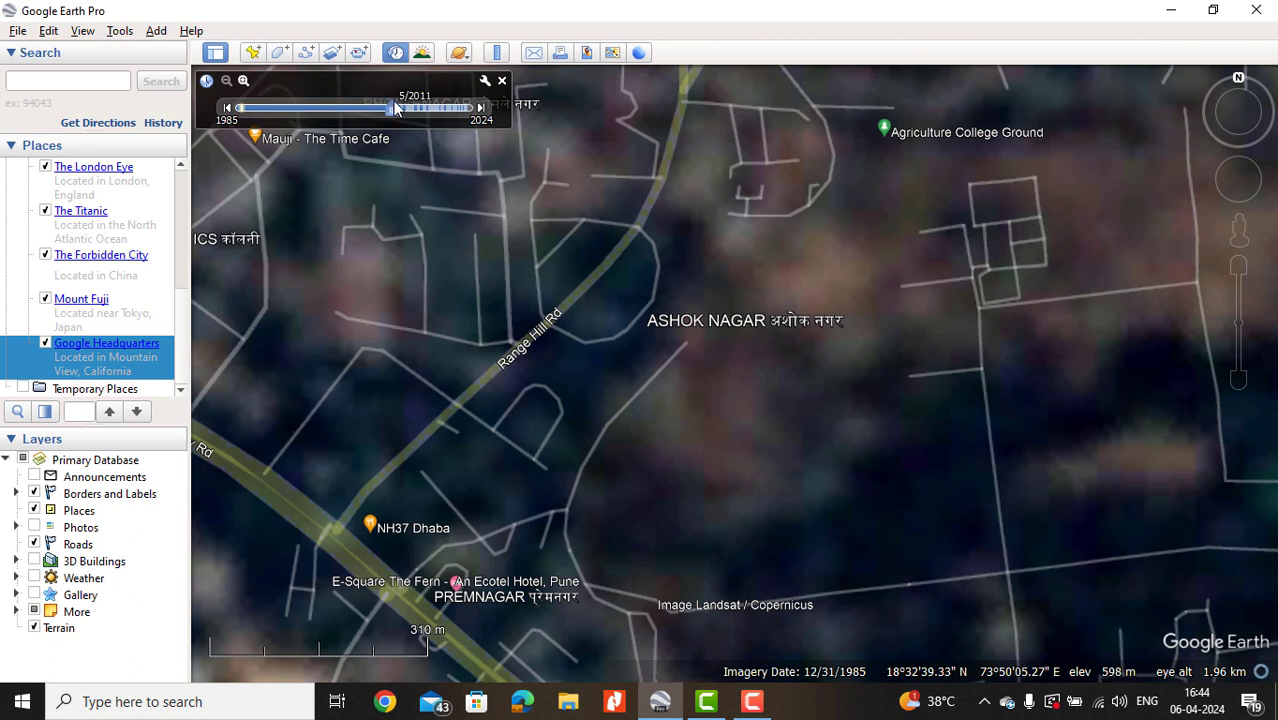
left_click_drag(393, 107, 430, 110)
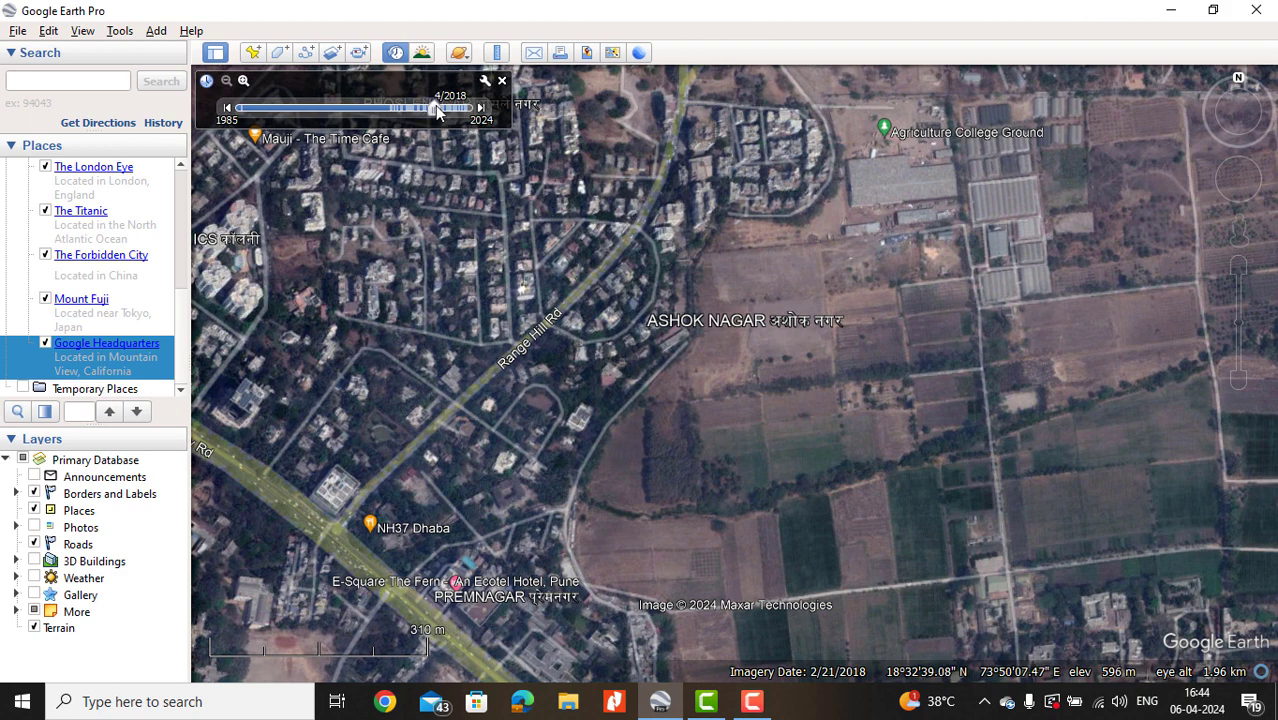
left_click_drag(436, 107, 408, 107)
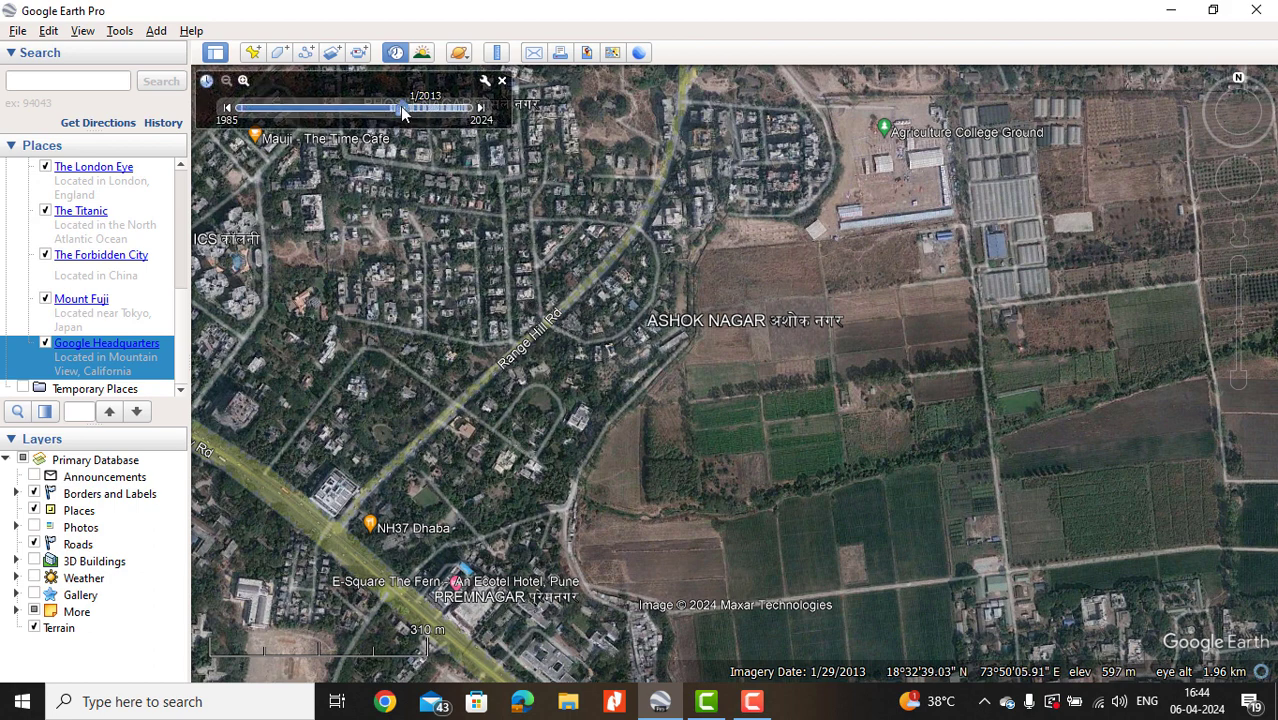
left_click_drag(409, 112, 468, 114)
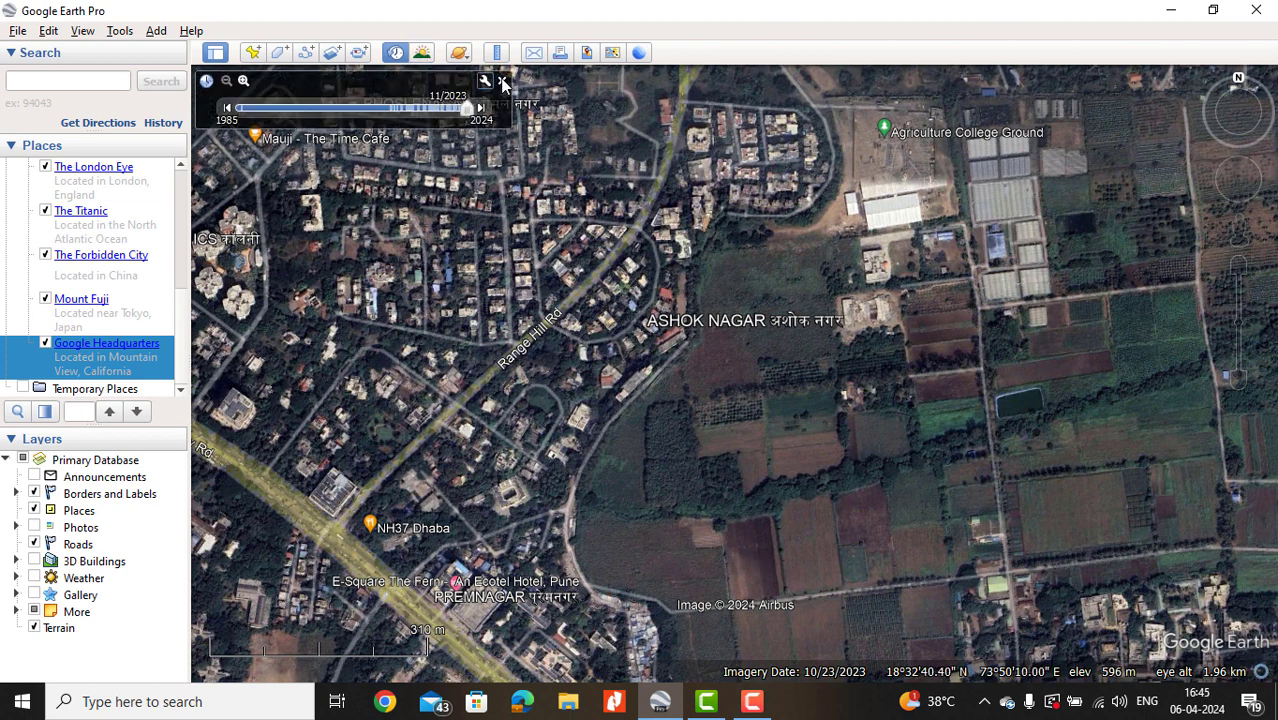
left_click(503, 82)
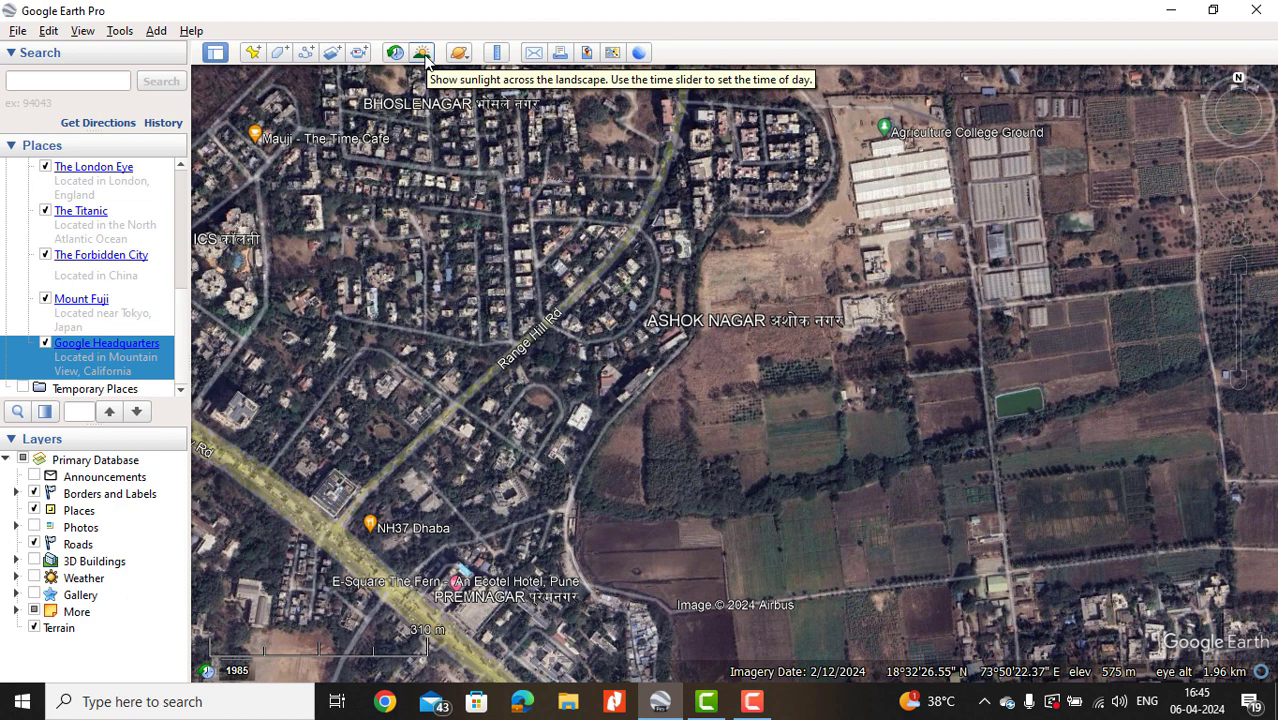
Preview the sunlight across the landscape at 2:16 pm and turn it off, and look over the available planets without switching.
left_click(422, 55)
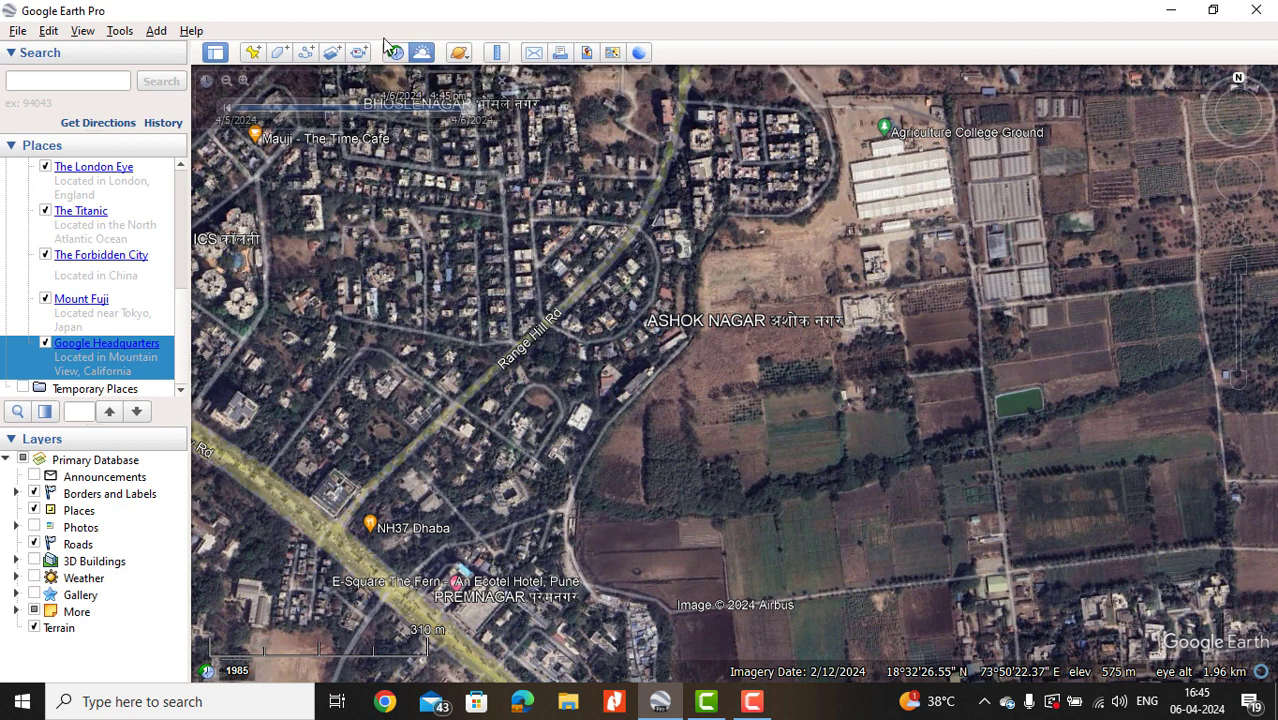
mouse_move(469, 108)
left_mouse_down()
mouse_move(270, 110)
mouse_move(453, 117)
left_mouse_up()
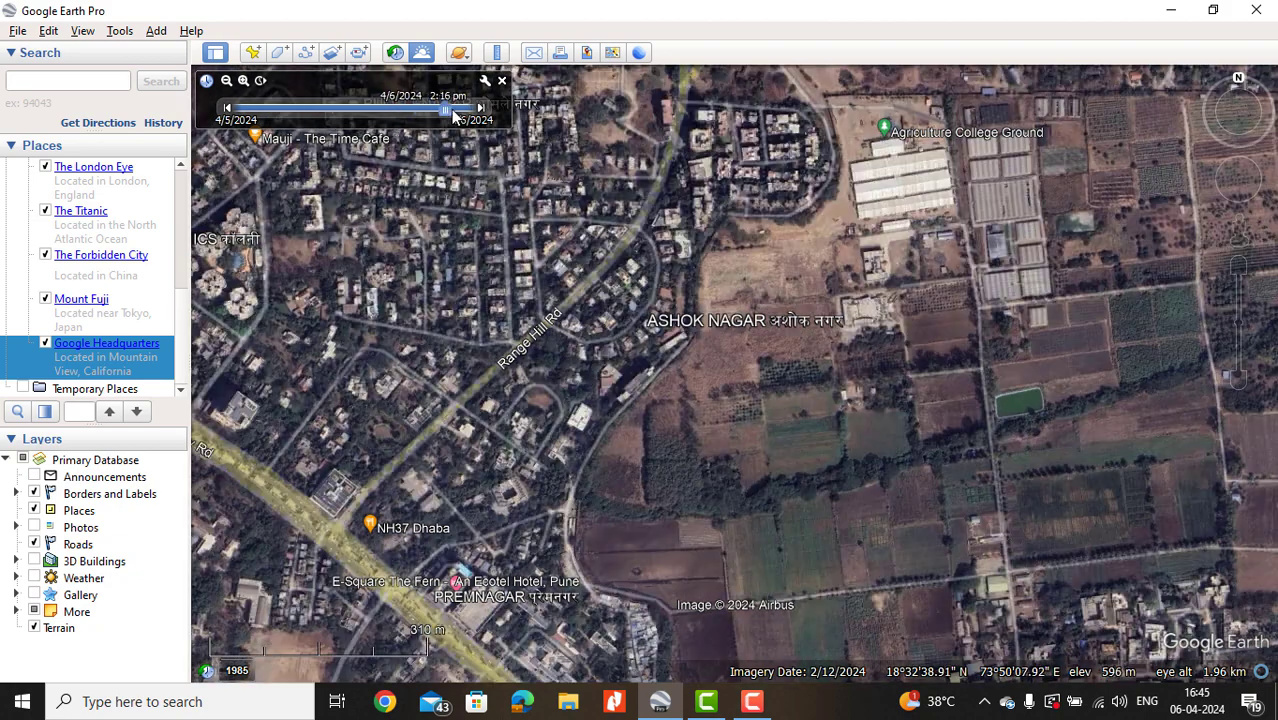
left_click(502, 80)
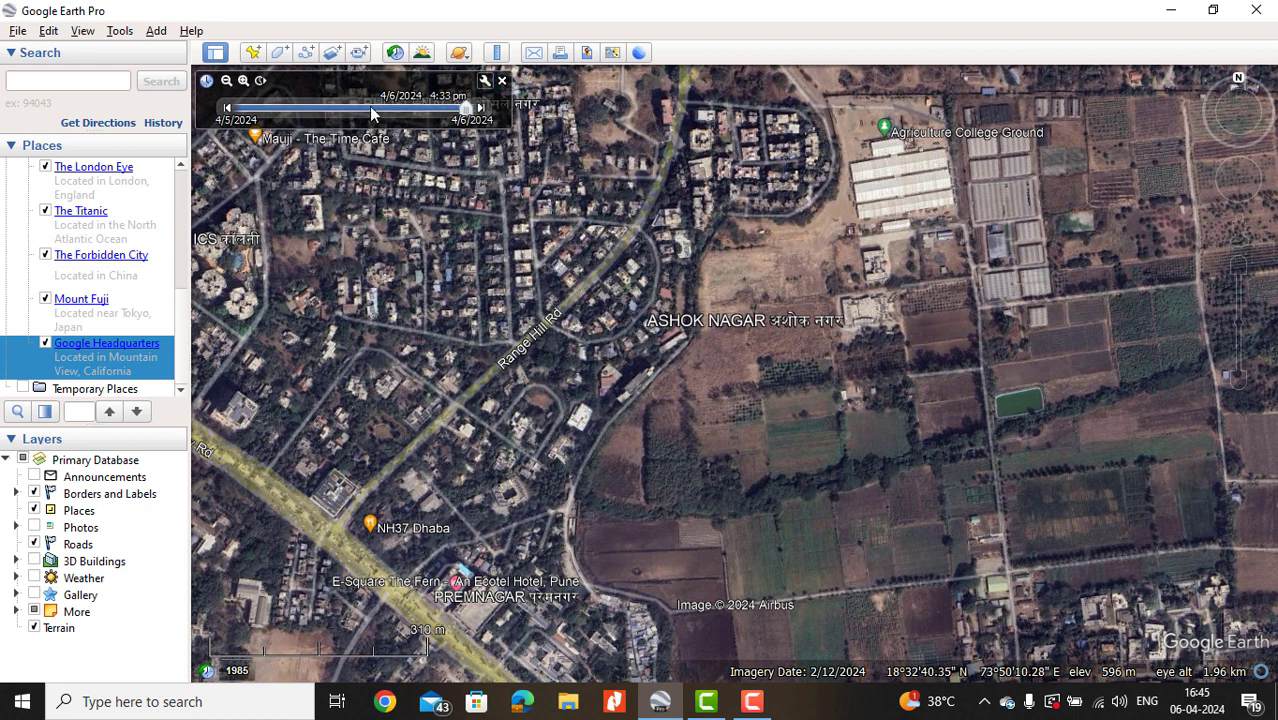
left_click(460, 54)
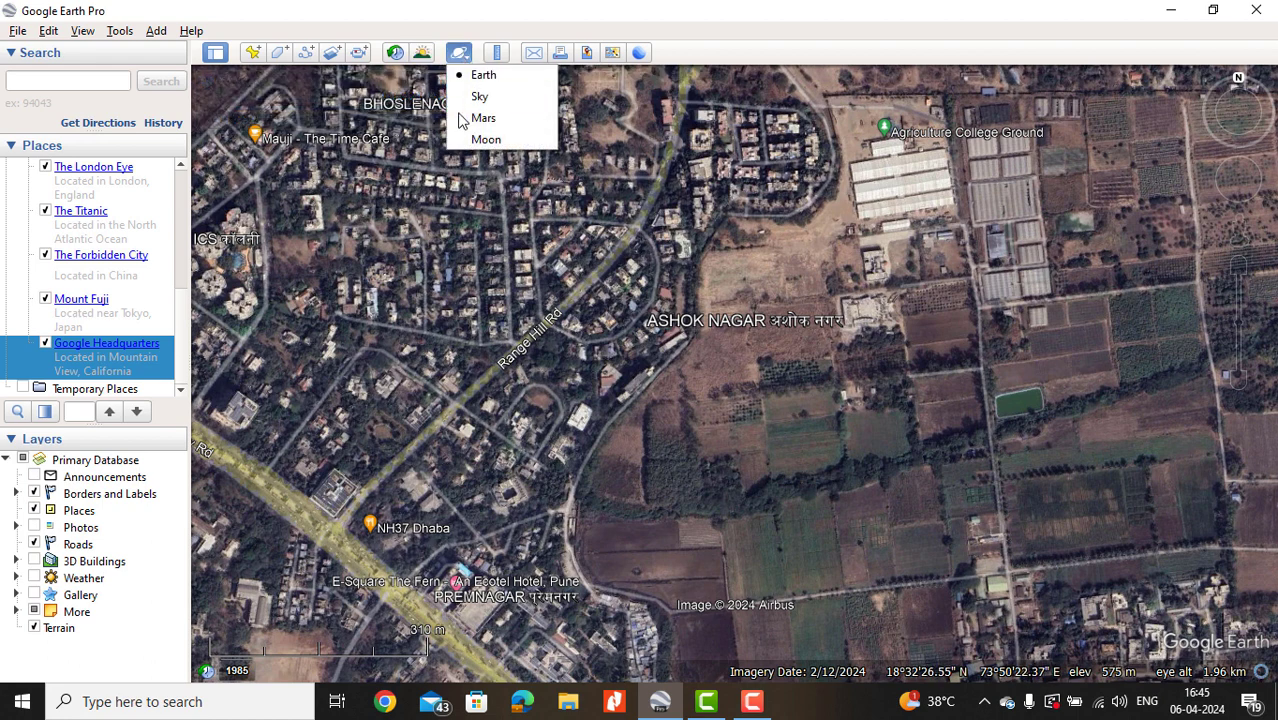
left_click(451, 17)
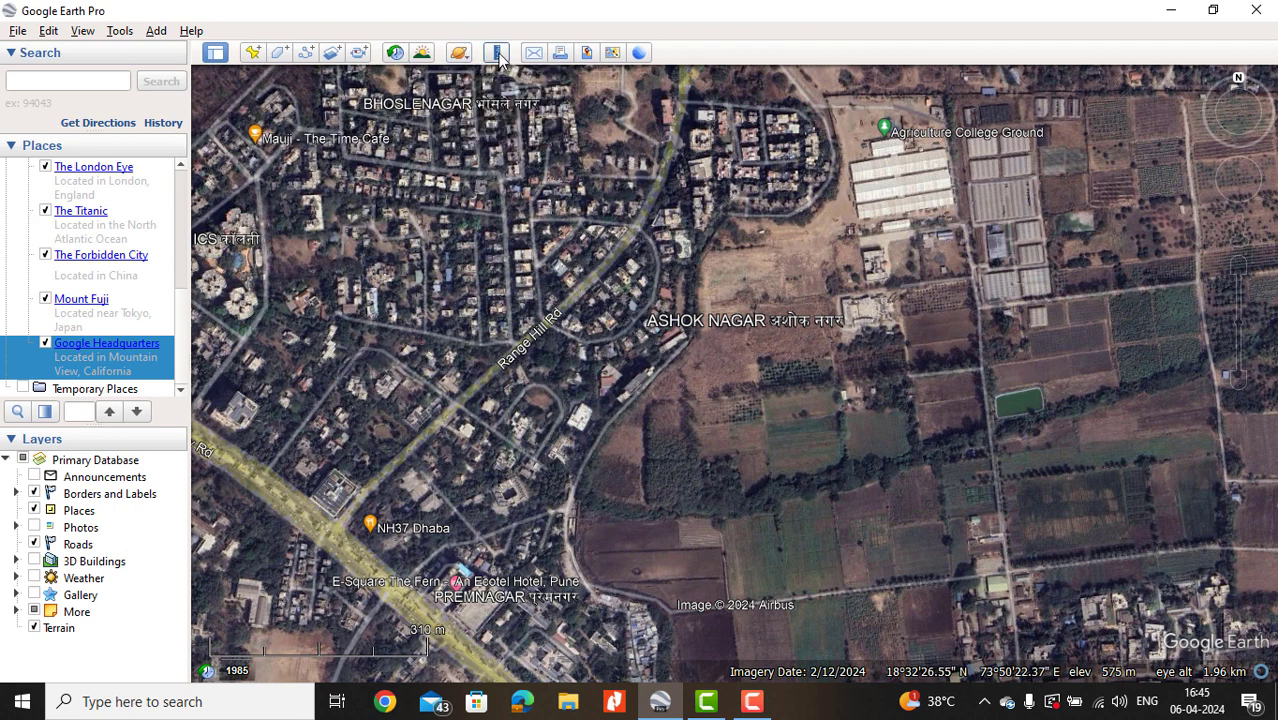
Measure the straight-line distance along the west edge of the green field, from the southern tree line up to the orchard's northwest corner.
scroll(838, 442, "up", 3)
scroll(867, 354, "up", 1)
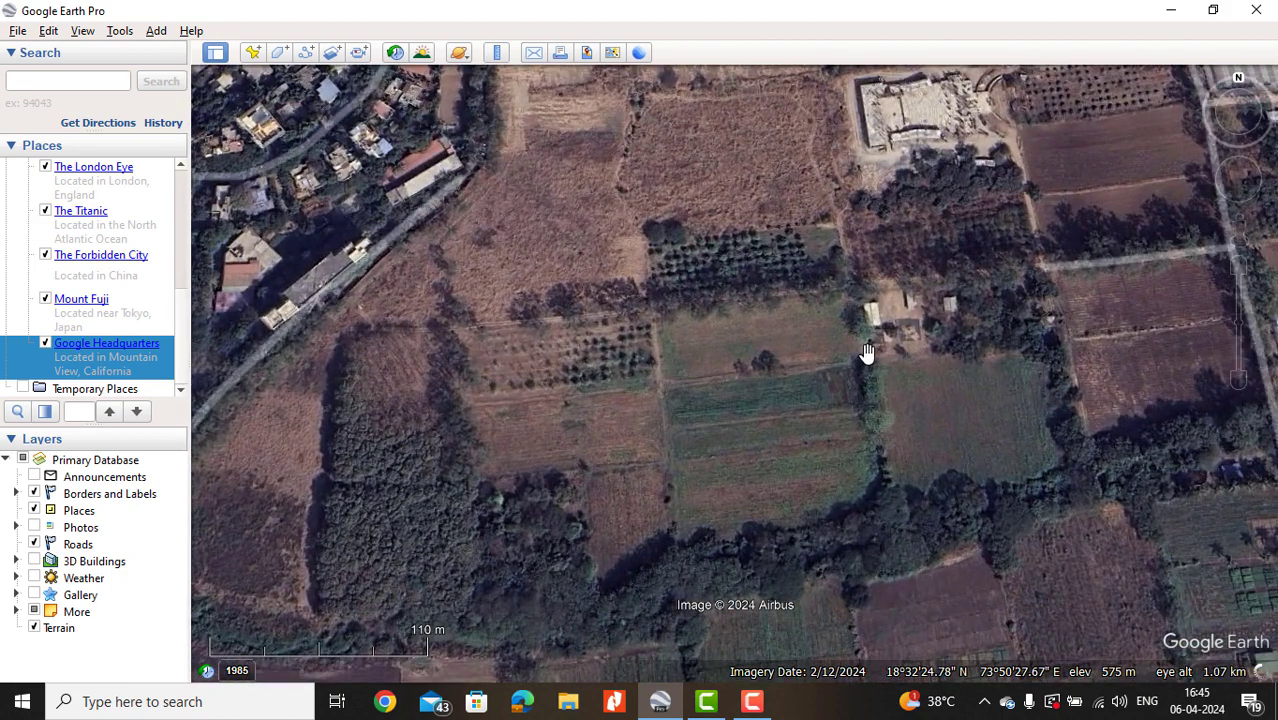
key("r")
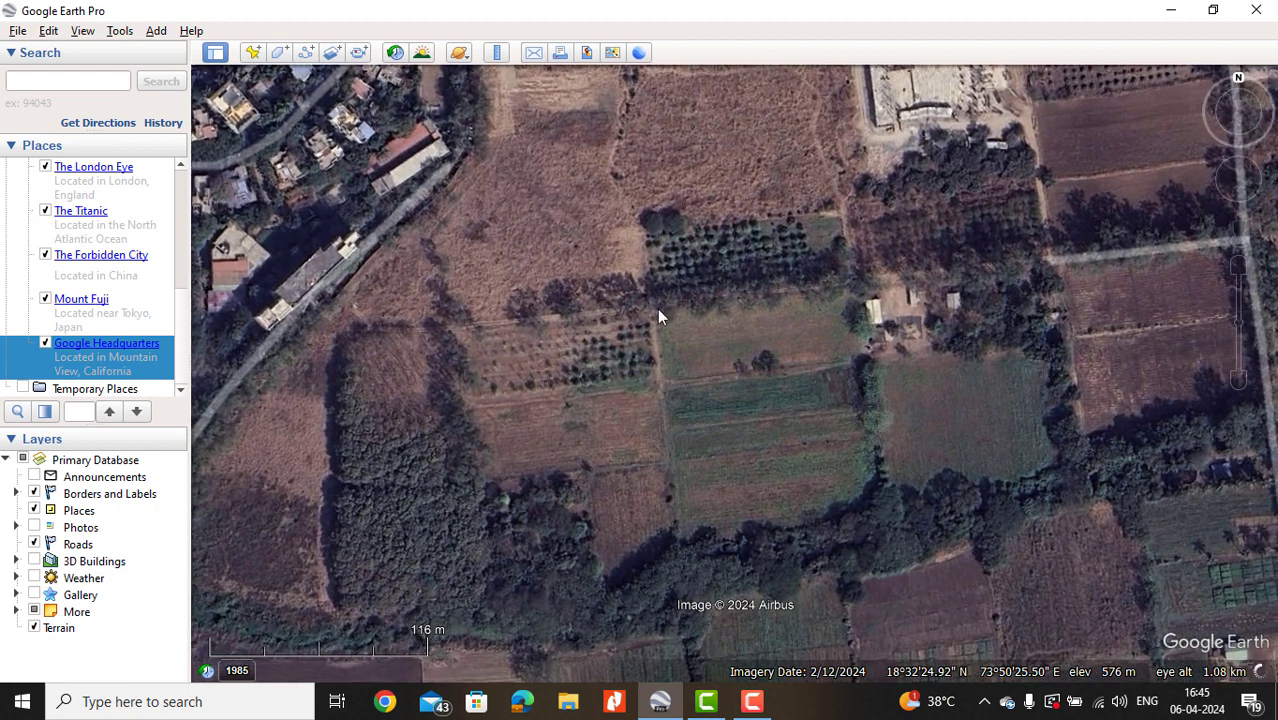
left_click(496, 52)
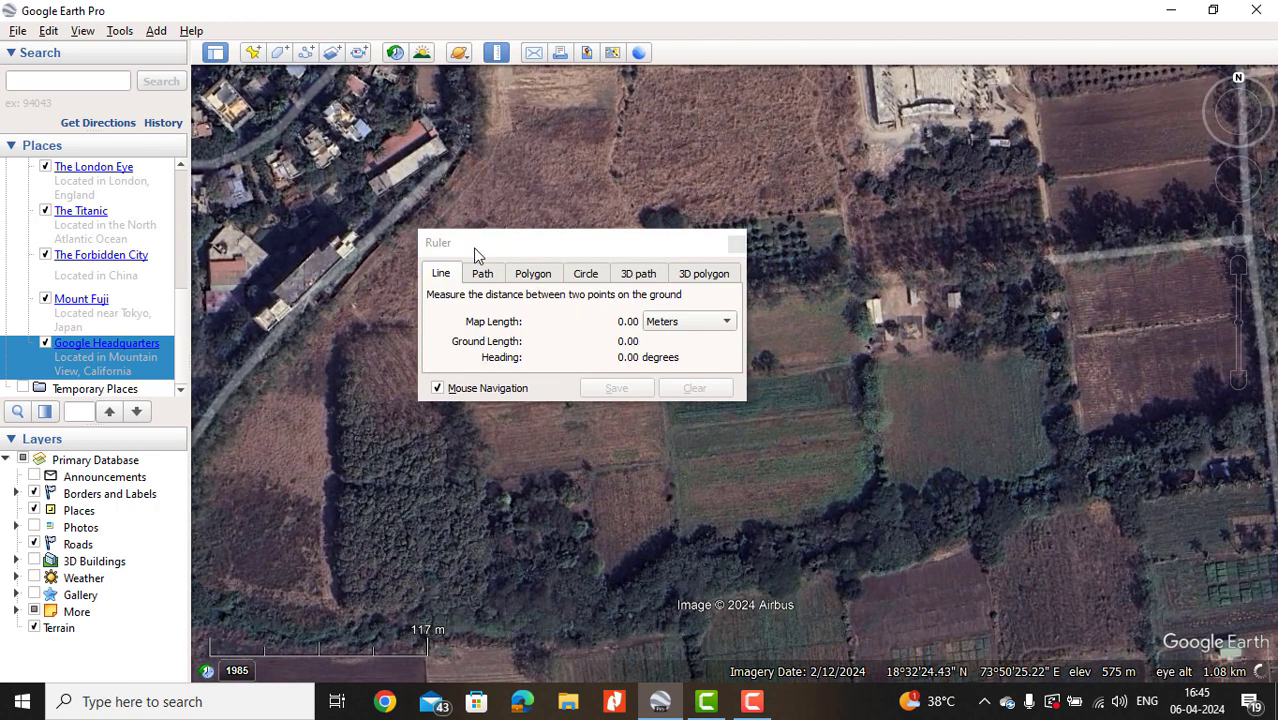
left_click_drag(528, 241, 385, 199)
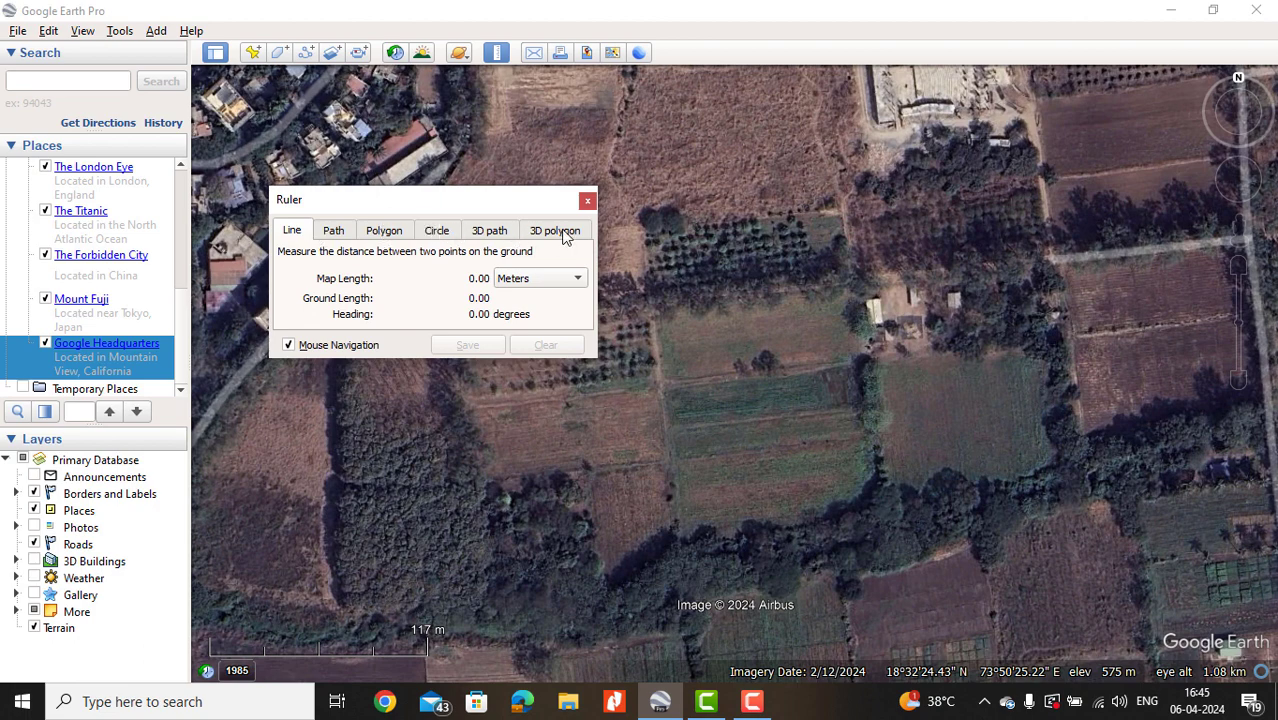
left_click_drag(418, 200, 347, 148)
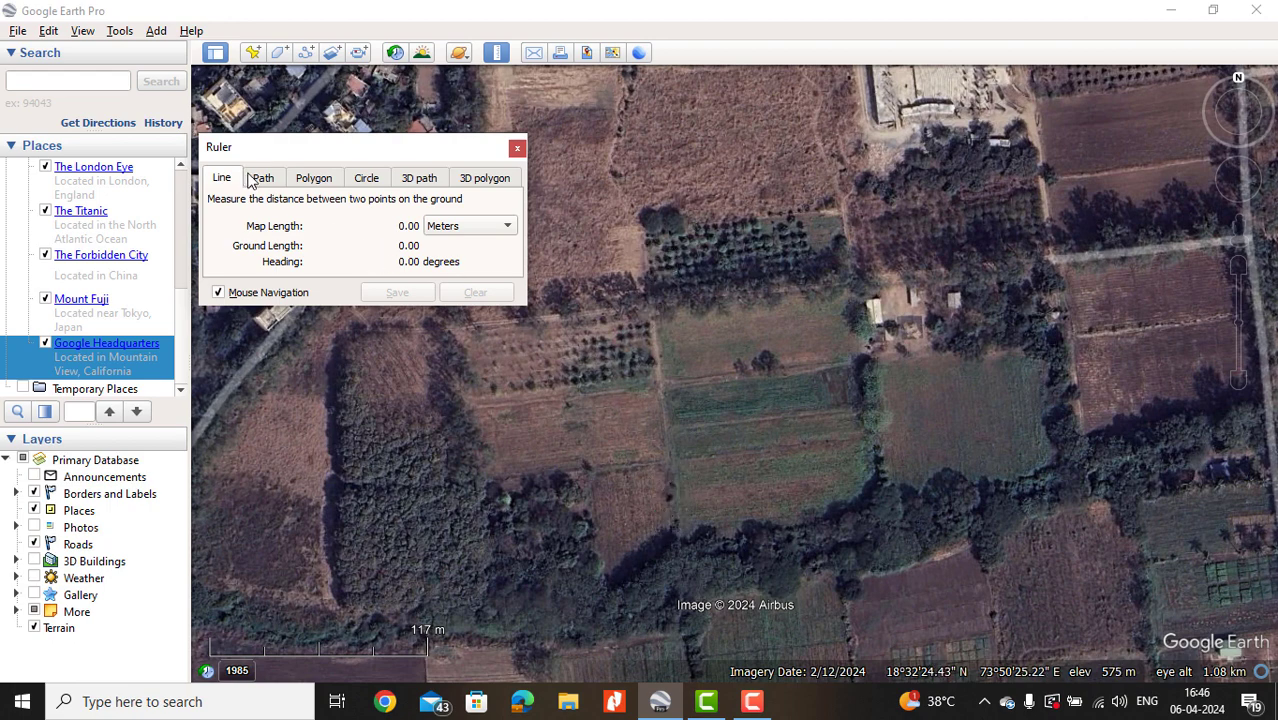
left_click(678, 537)
left_click(643, 231)
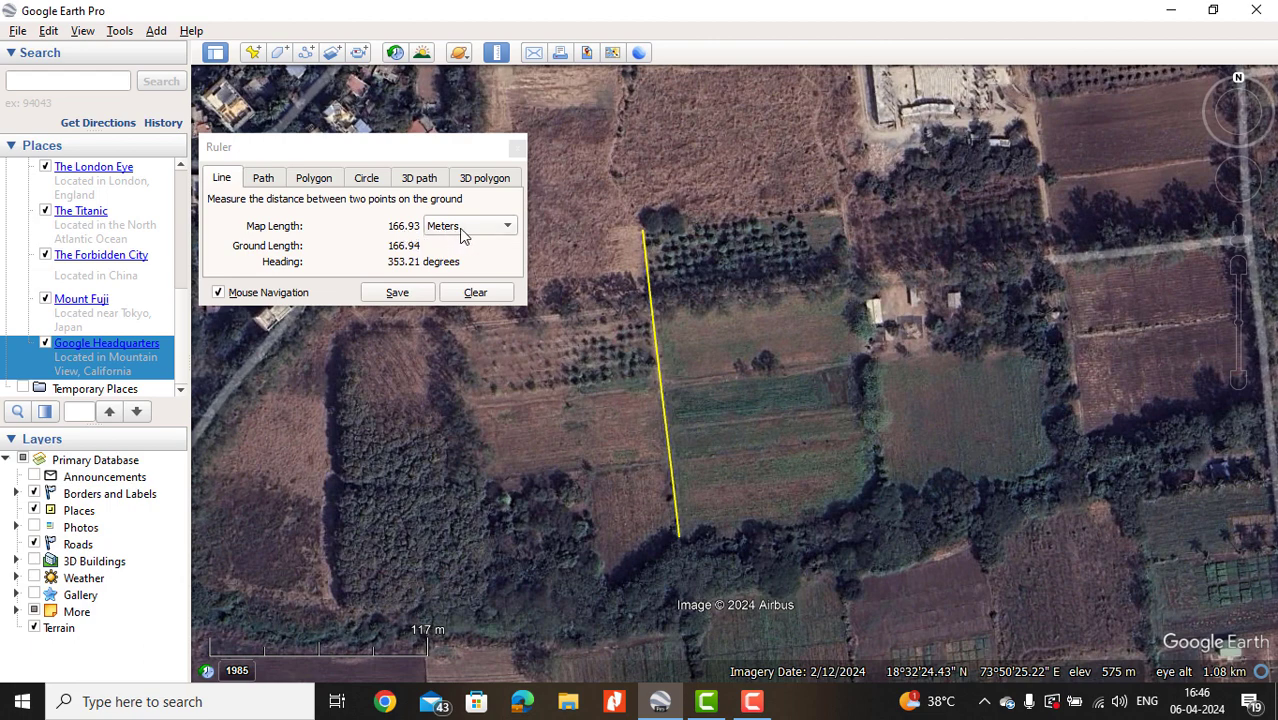
Set the ruler line's length unit to Kilometers and look over the other available units.
left_click(461, 230)
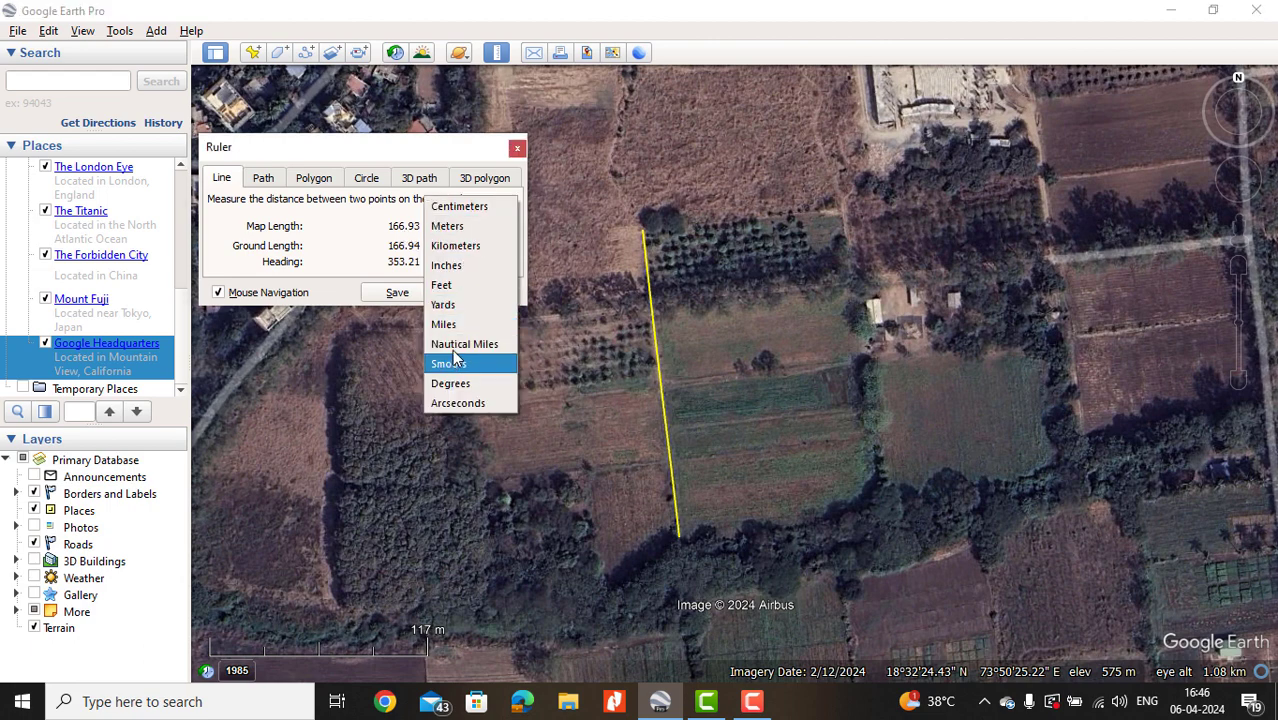
left_click(455, 245)
left_click(466, 226)
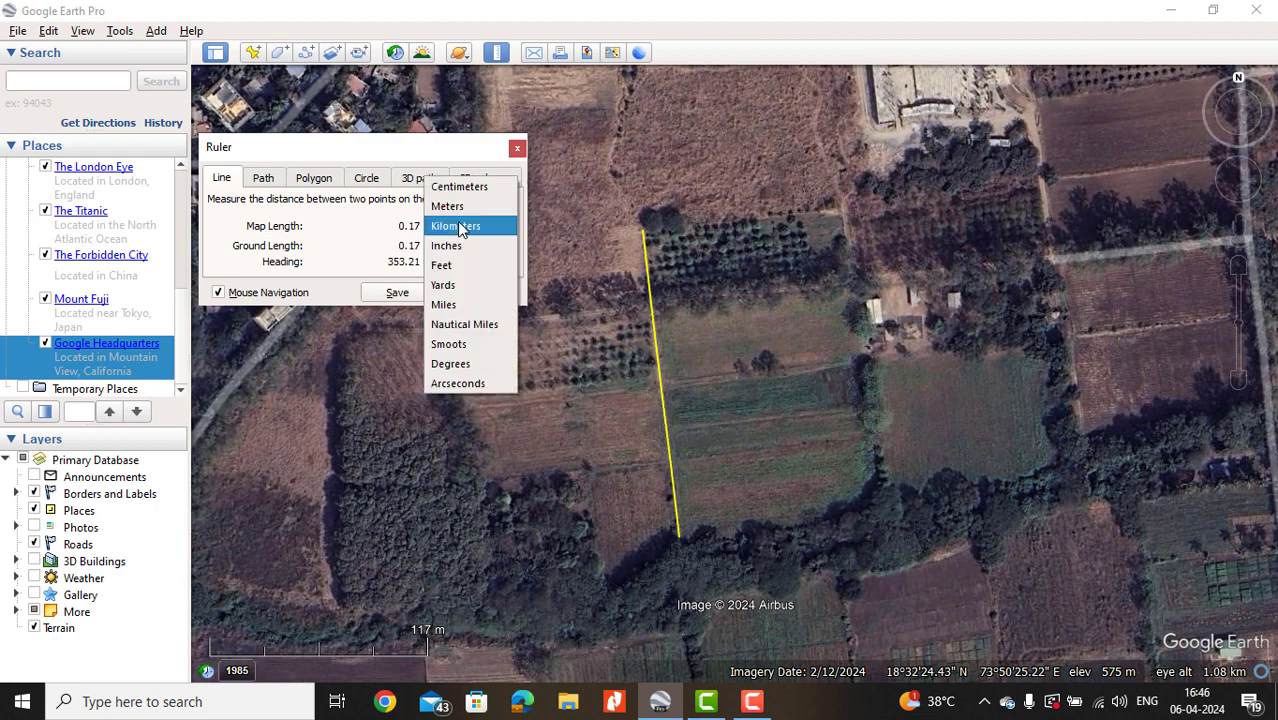
left_click(412, 156)
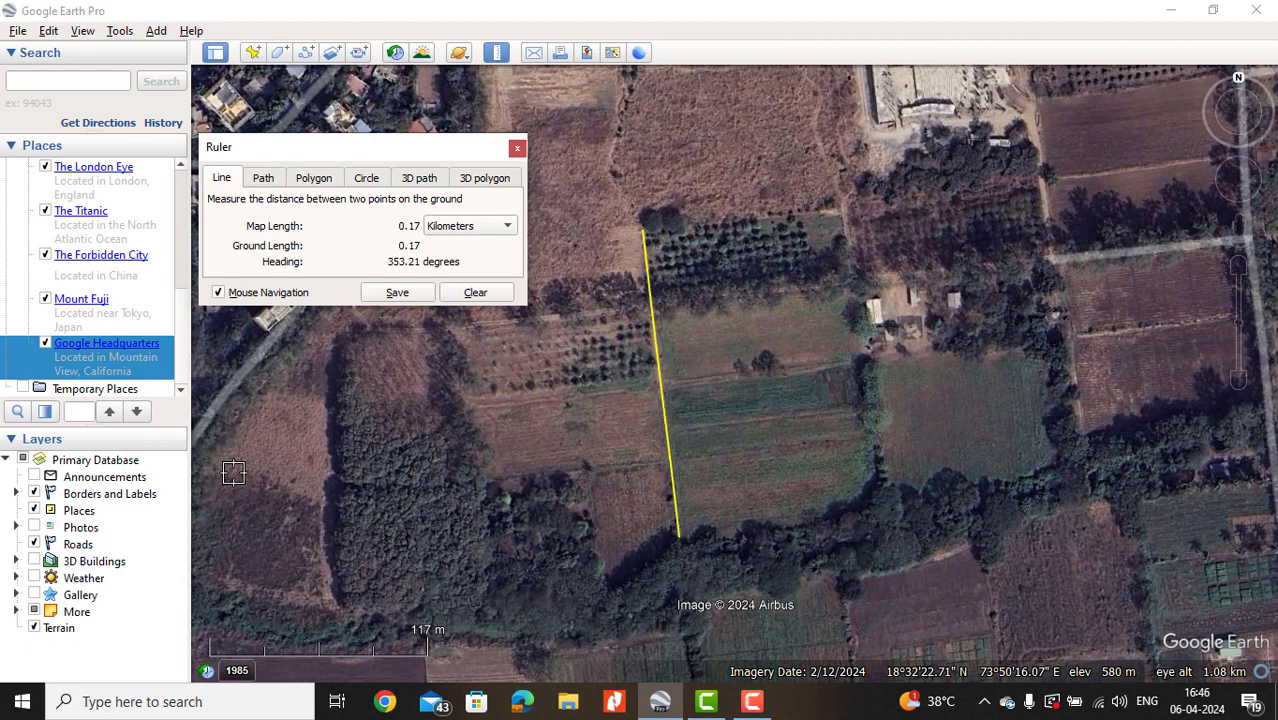
Switch to PowerPoint with the desktop presentation "Google Earth Learn" and add a blank slide after the title slide.
left_click(1173, 11)
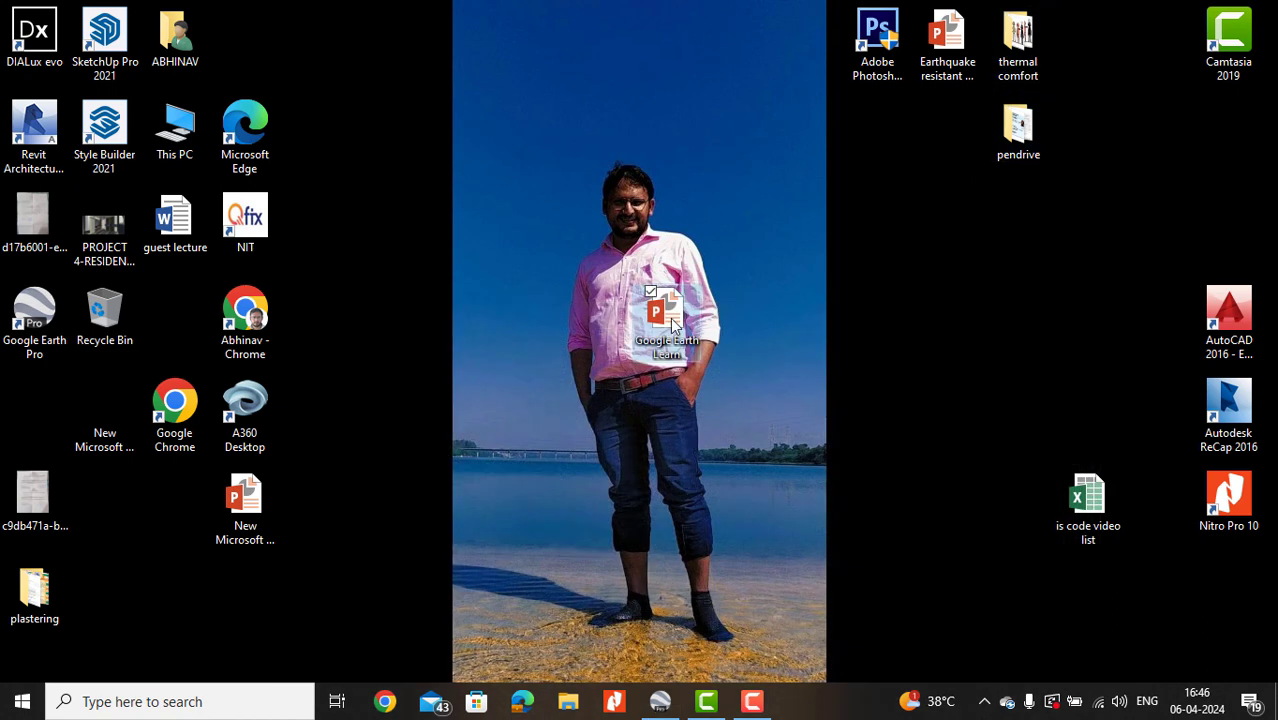
double_click(670, 318)
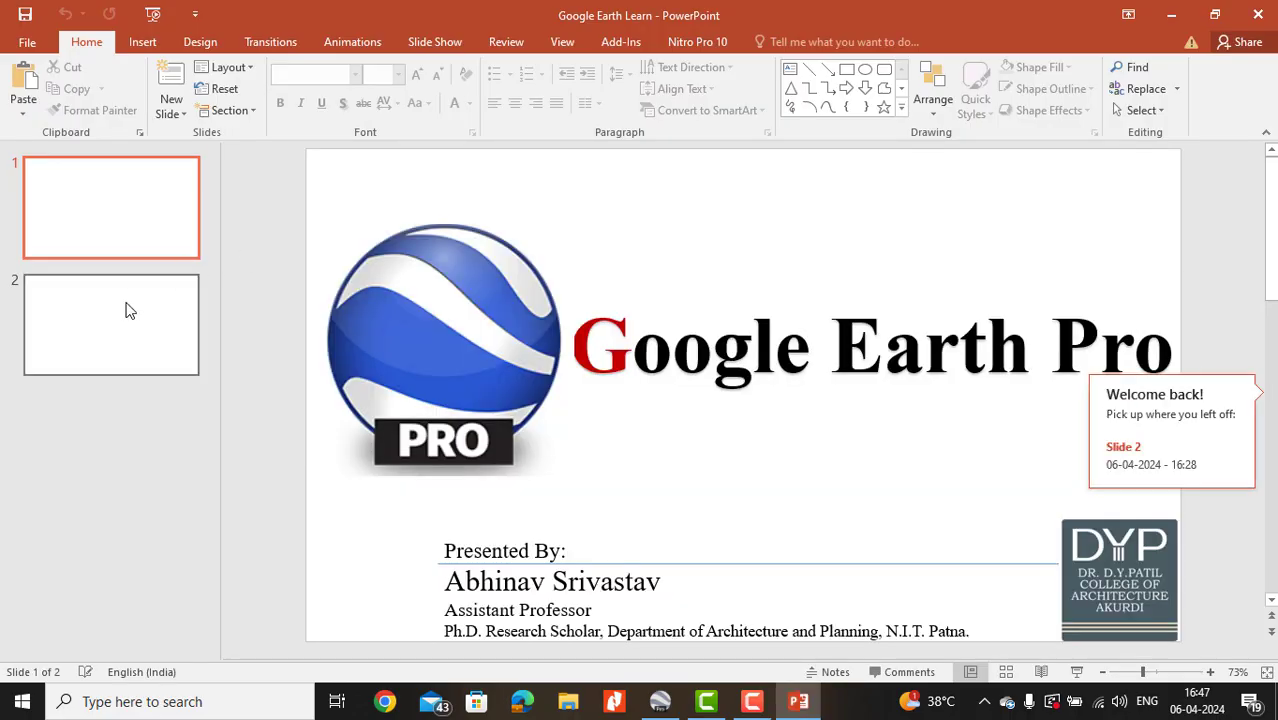
left_click(126, 245)
left_click(173, 84)
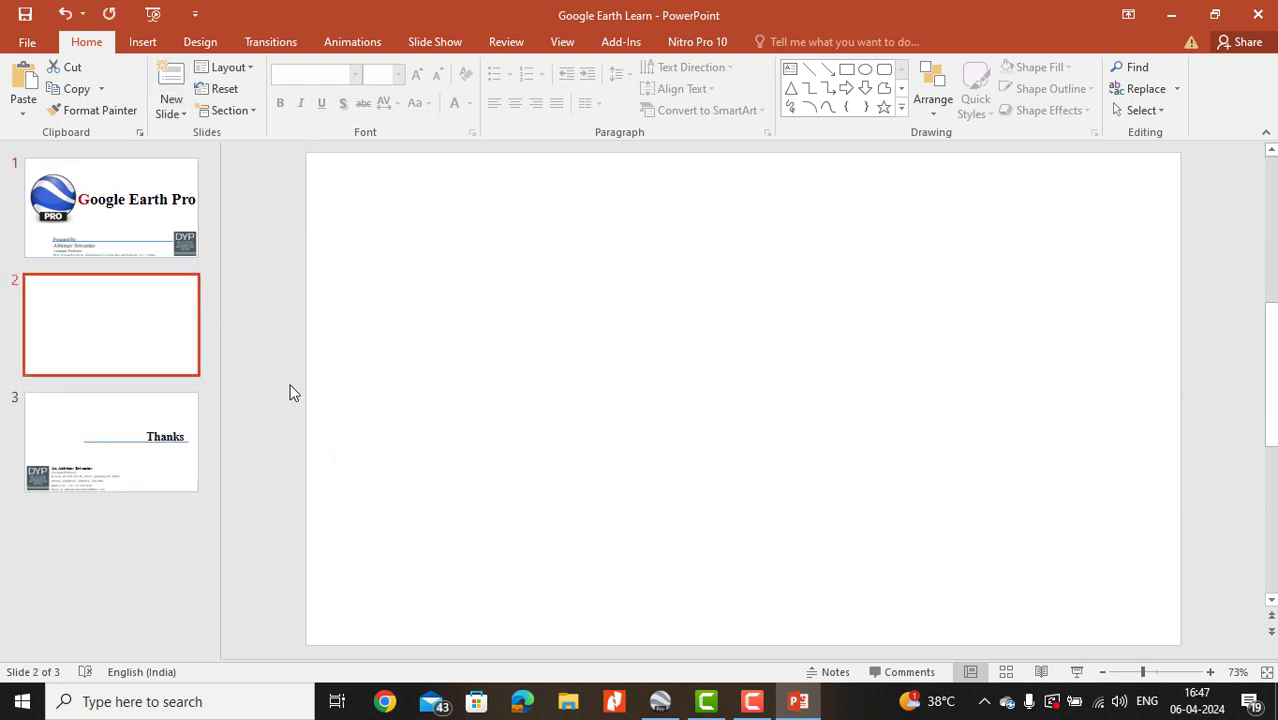
Paste the Ruler window screenshot onto the blank second slide and move it into the slide's upper-left area.
left_click(399, 348)
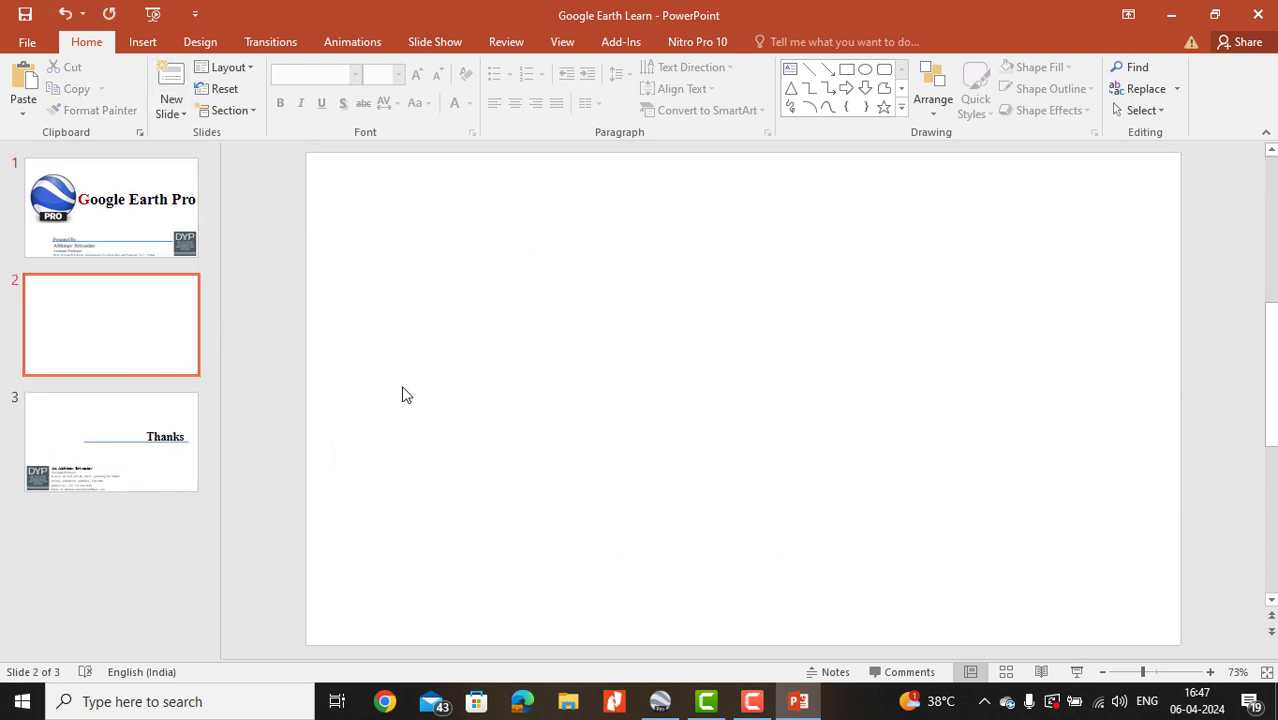
key("ctrl+v")
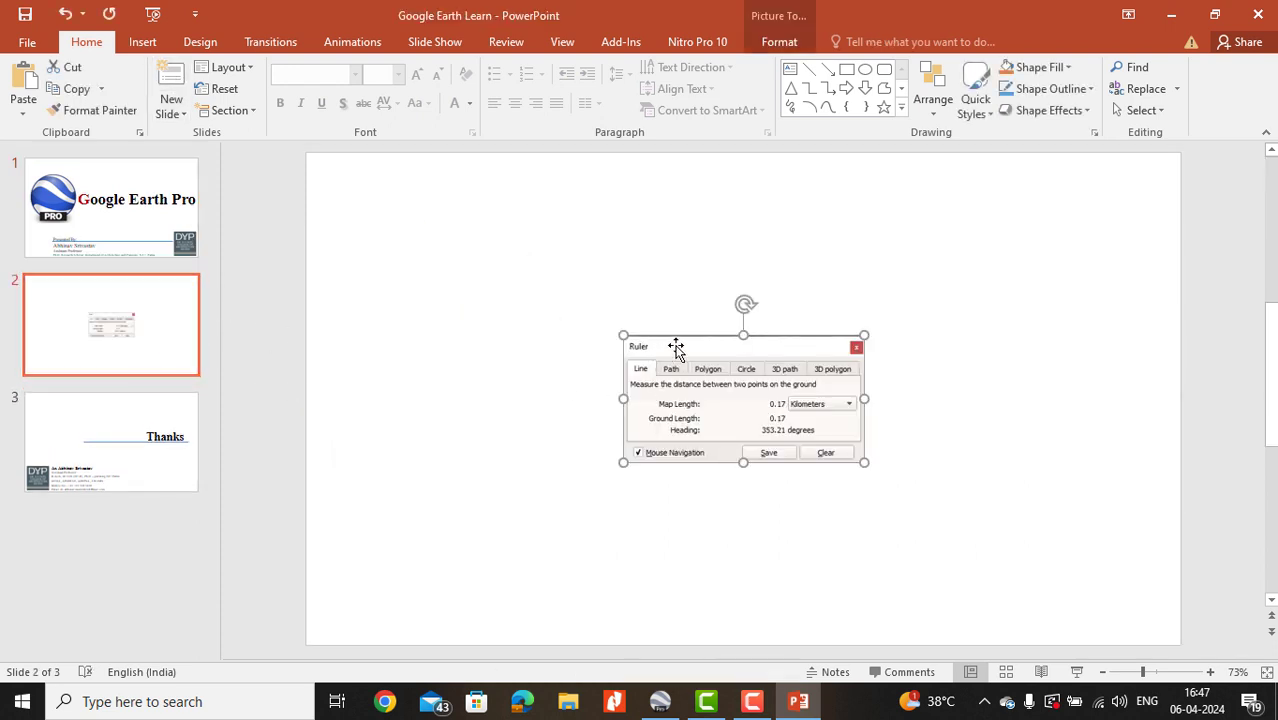
left_click_drag(676, 347, 484, 297)
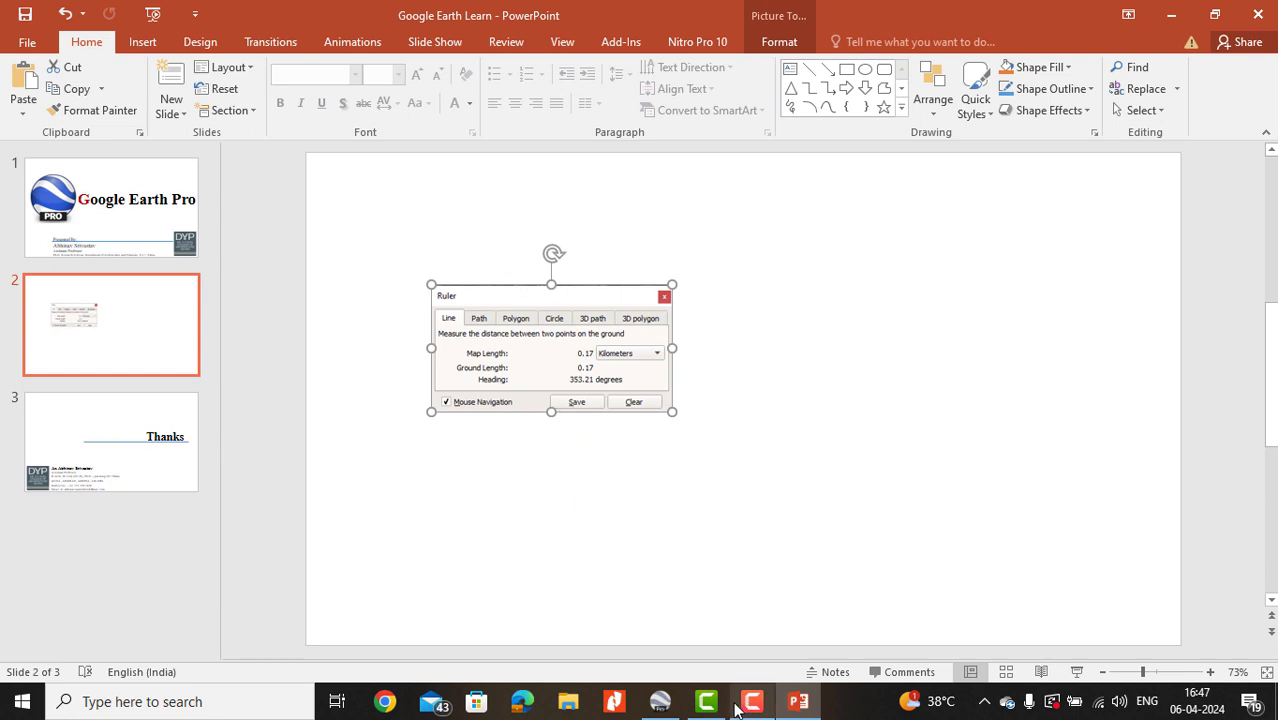
Switch back to Google Earth Pro with the ruler line over the fields.
mouse_move(737, 708)
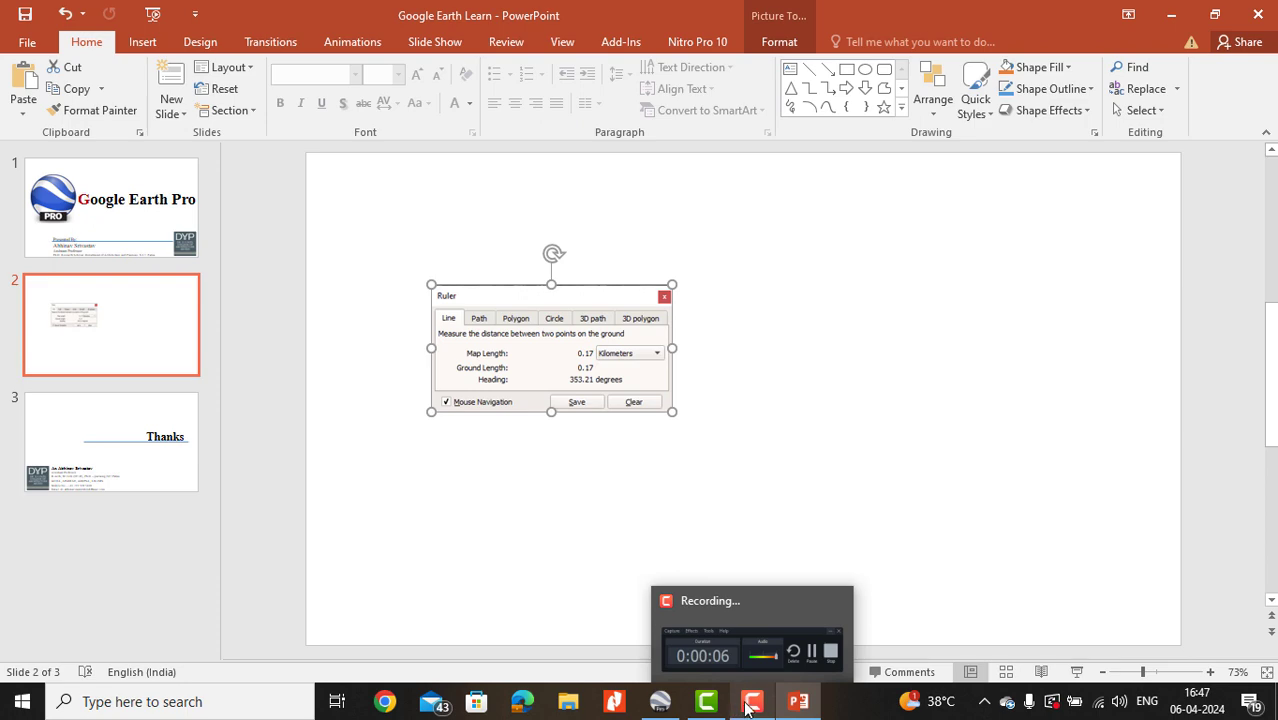
left_click(706, 702)
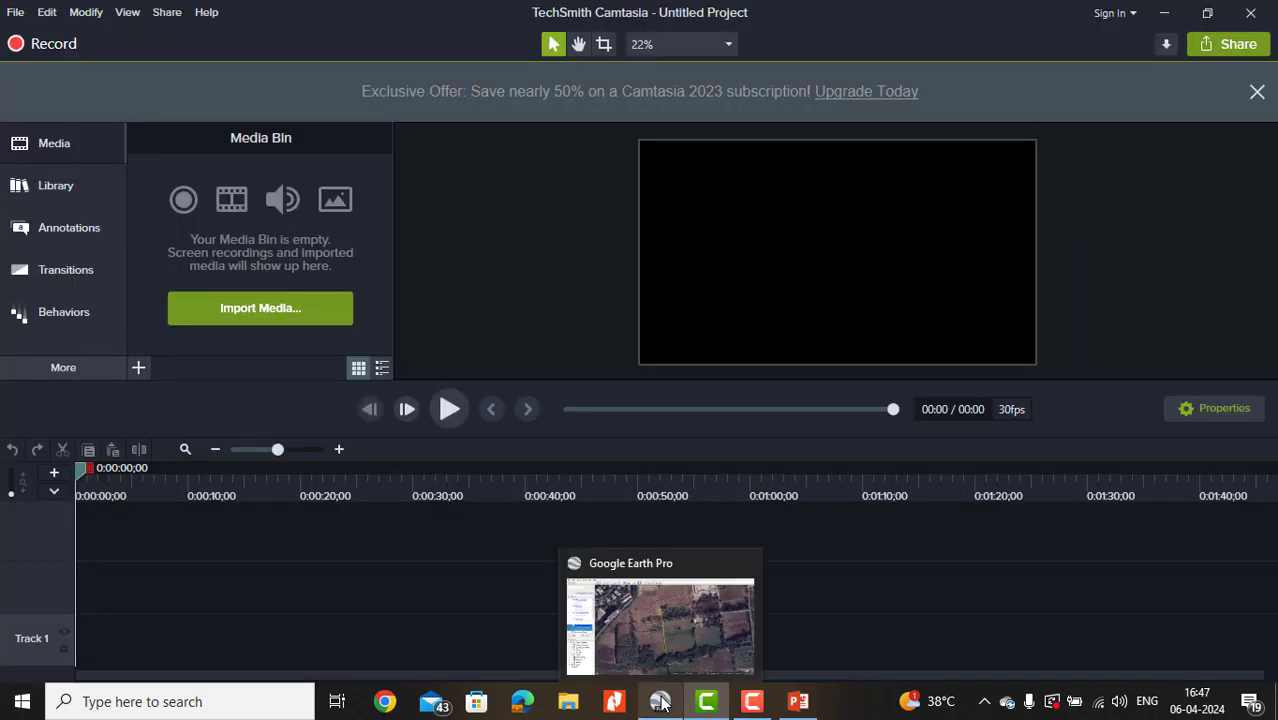
left_click(660, 702)
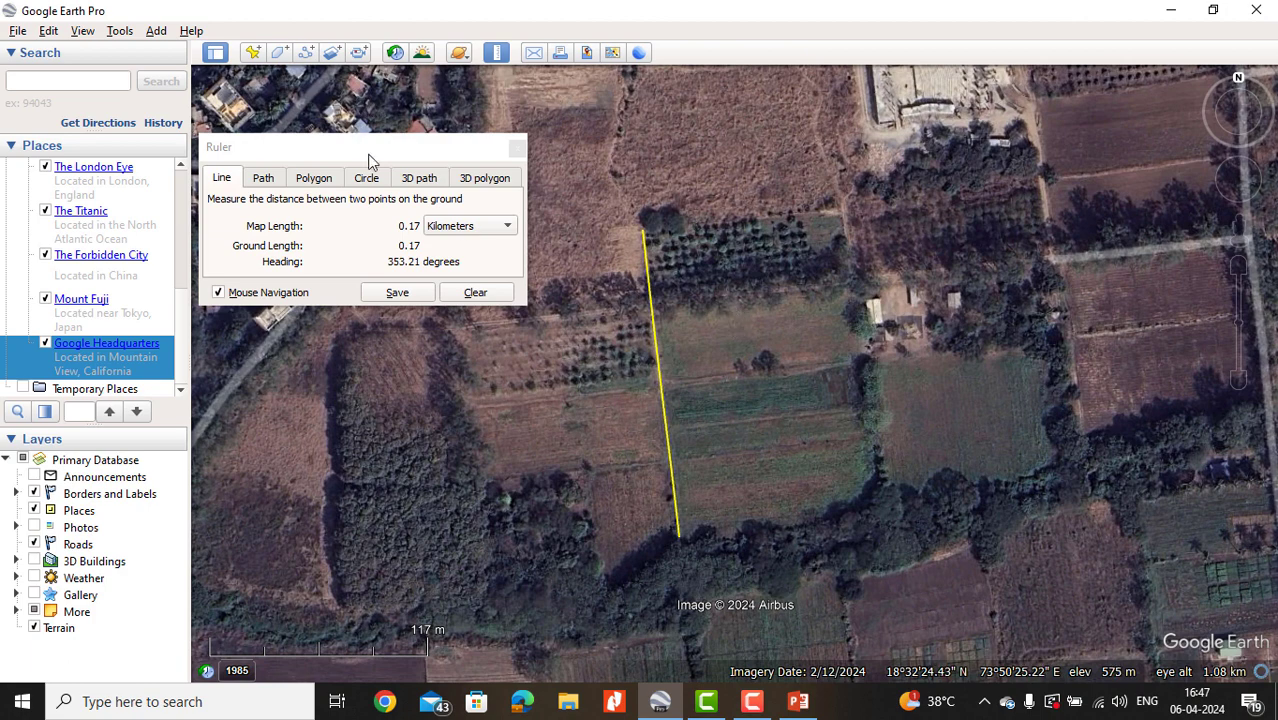
Measure a multi-point path from the ruler line west along the tree rows' northern edge to the road, with its length in Meters.
left_click(263, 180)
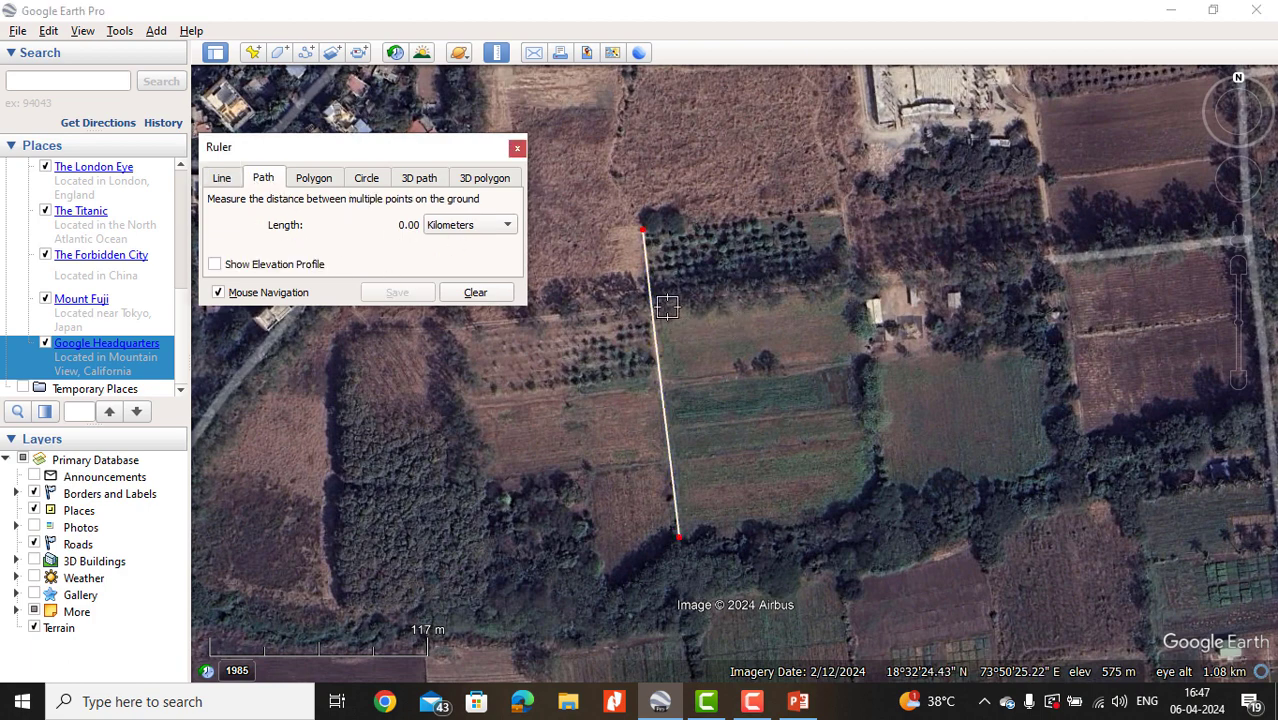
left_click_drag(361, 143, 388, 445)
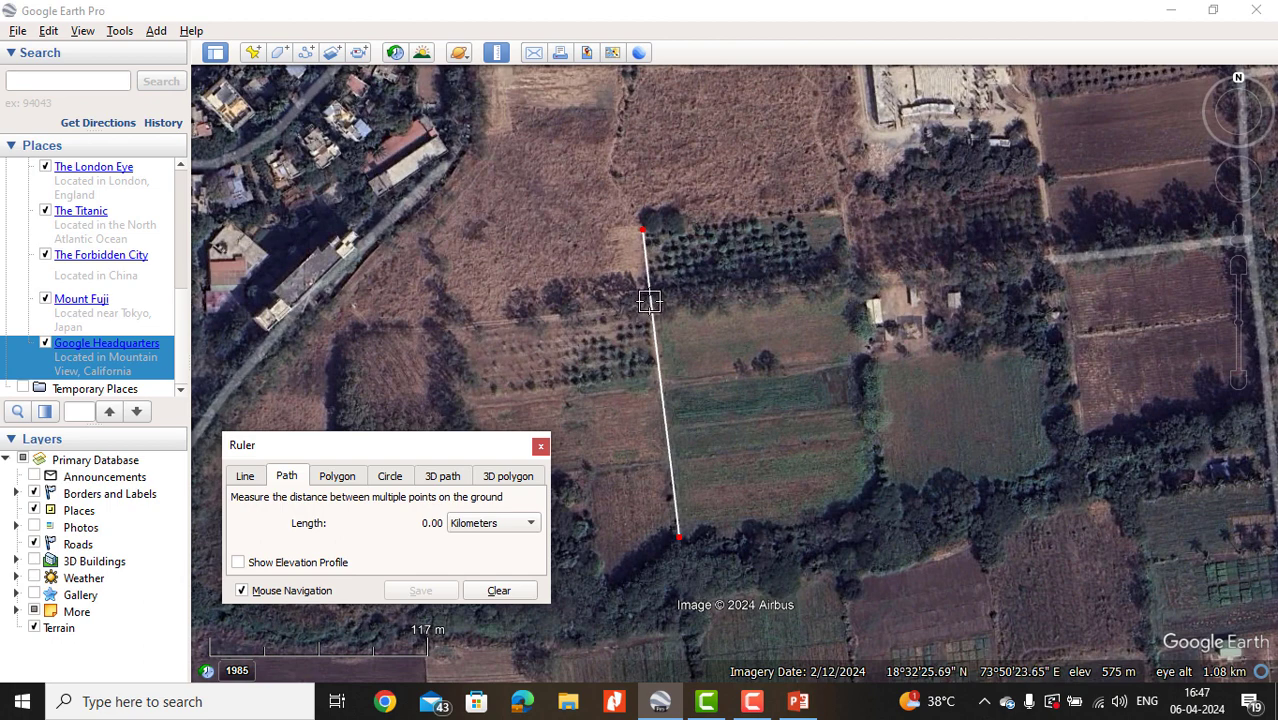
left_click(650, 303)
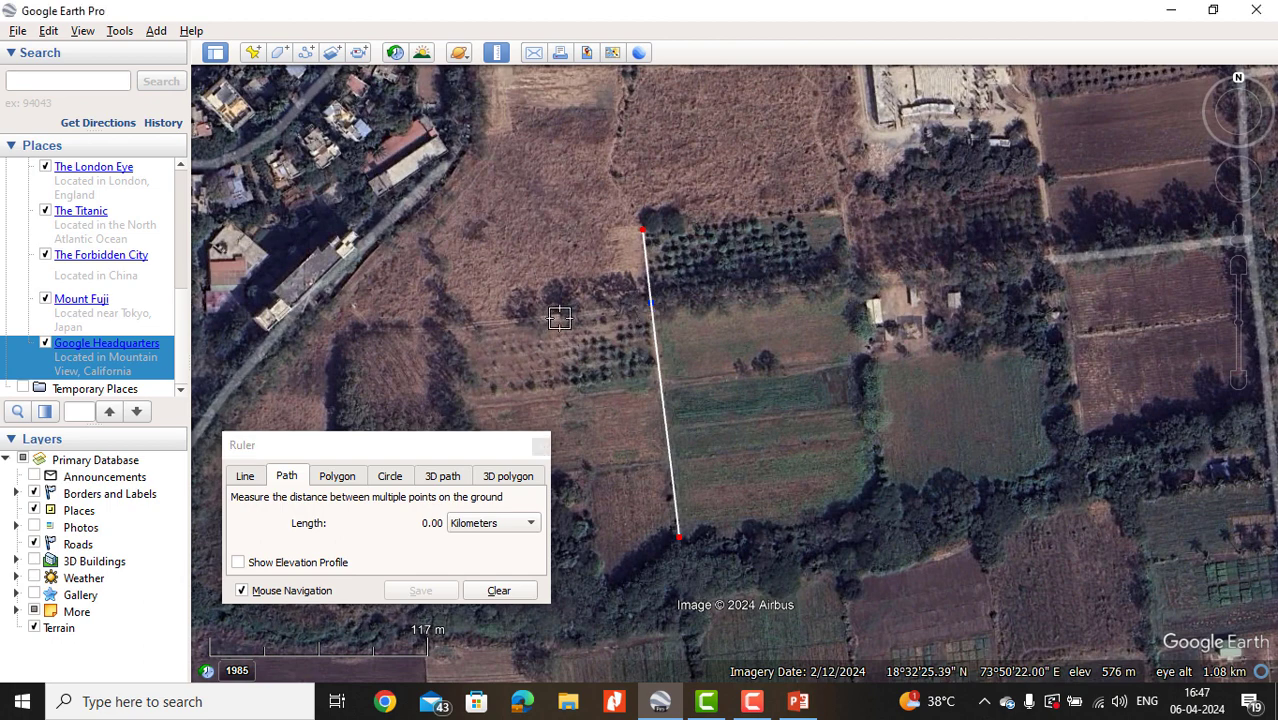
left_click(560, 318)
left_click(472, 322)
left_click(371, 328)
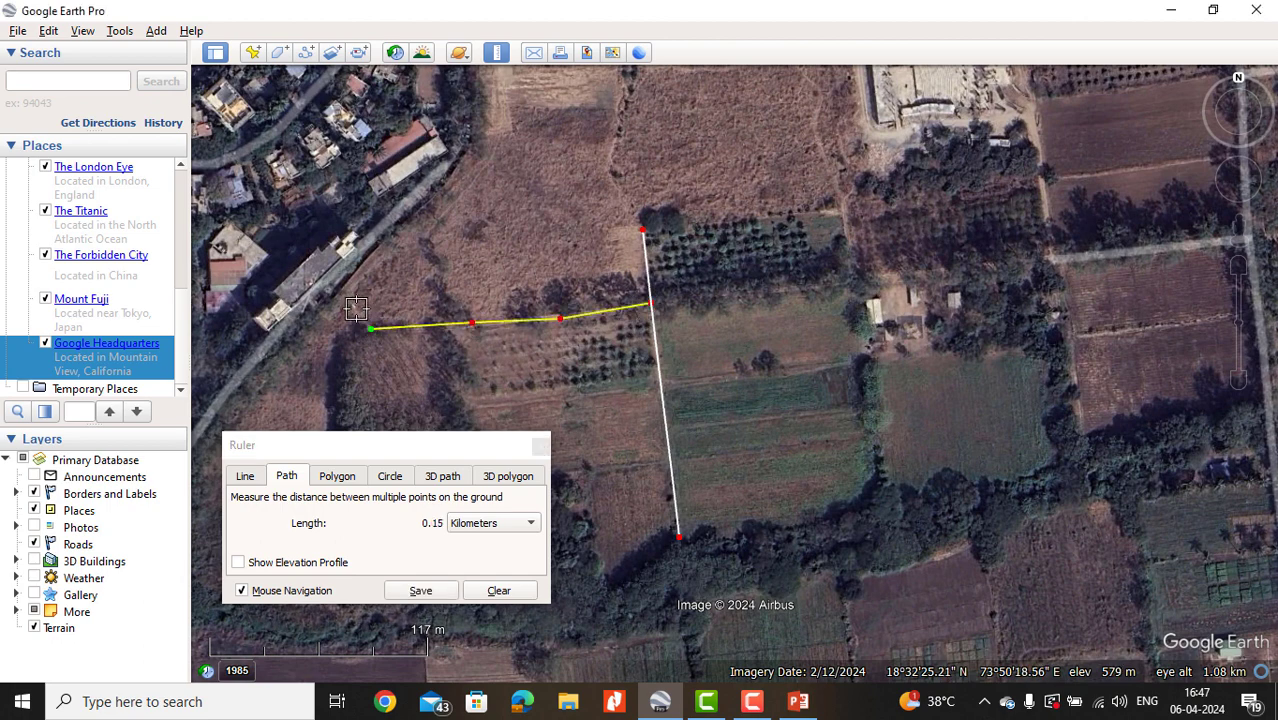
left_click(334, 289)
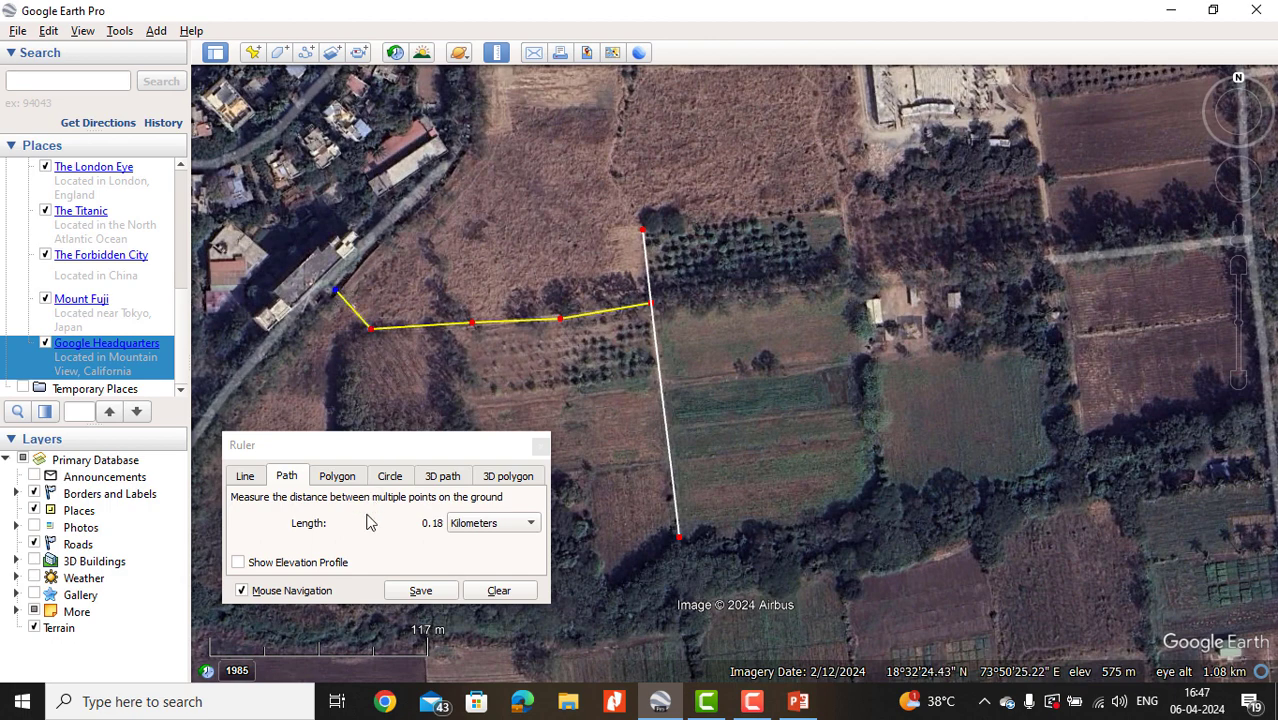
left_click(486, 524)
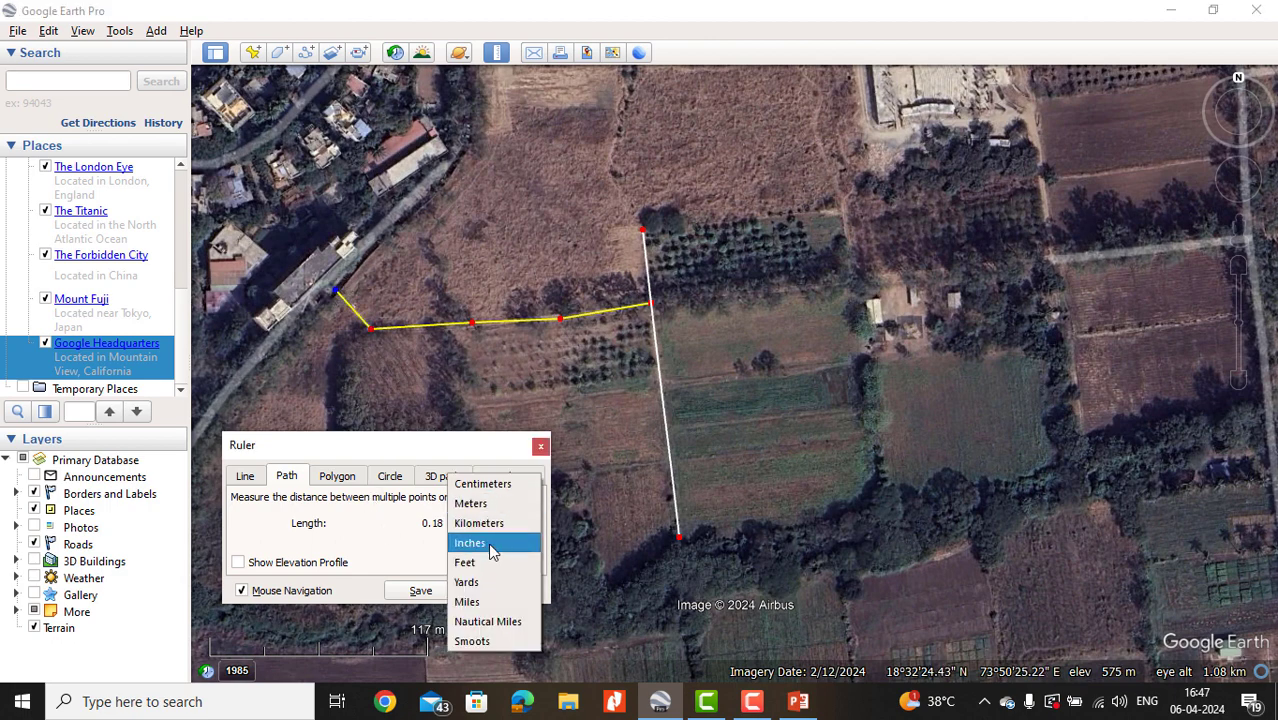
left_click(472, 503)
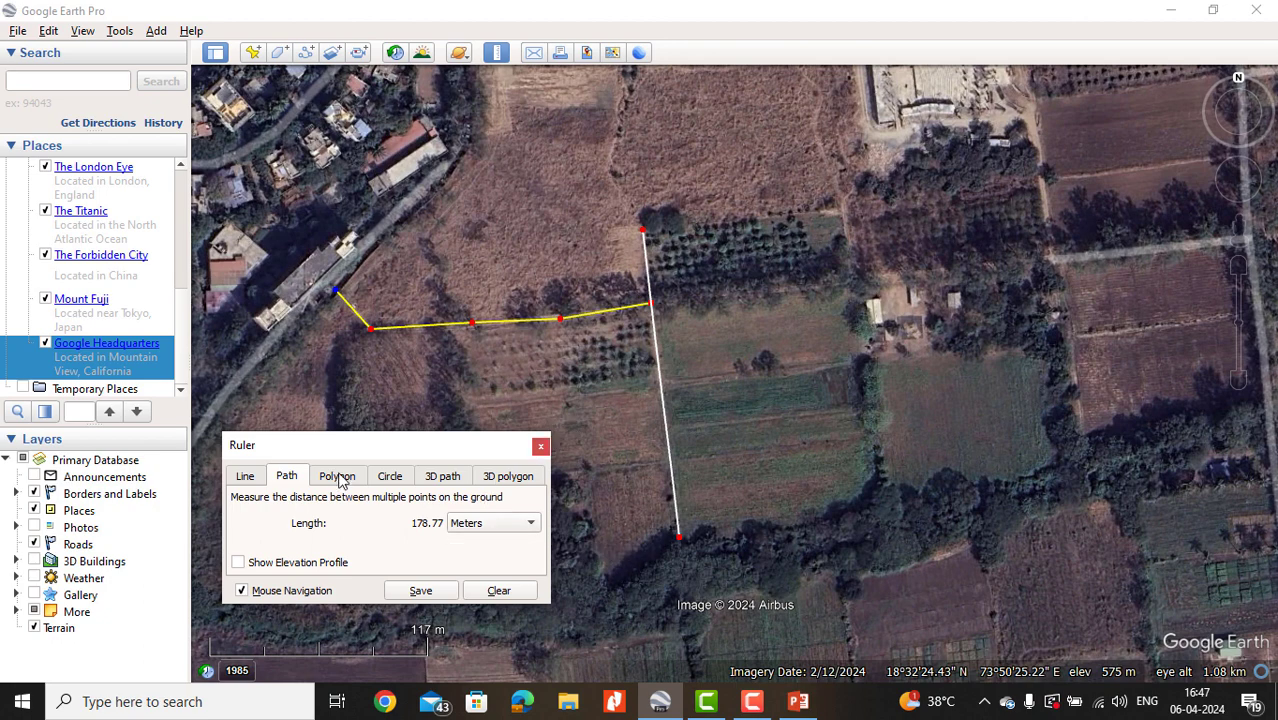
Measure the perimeter and area of the green field south of the farm buildings with a four-corner polygon.
left_click_drag(362, 441, 388, 267)
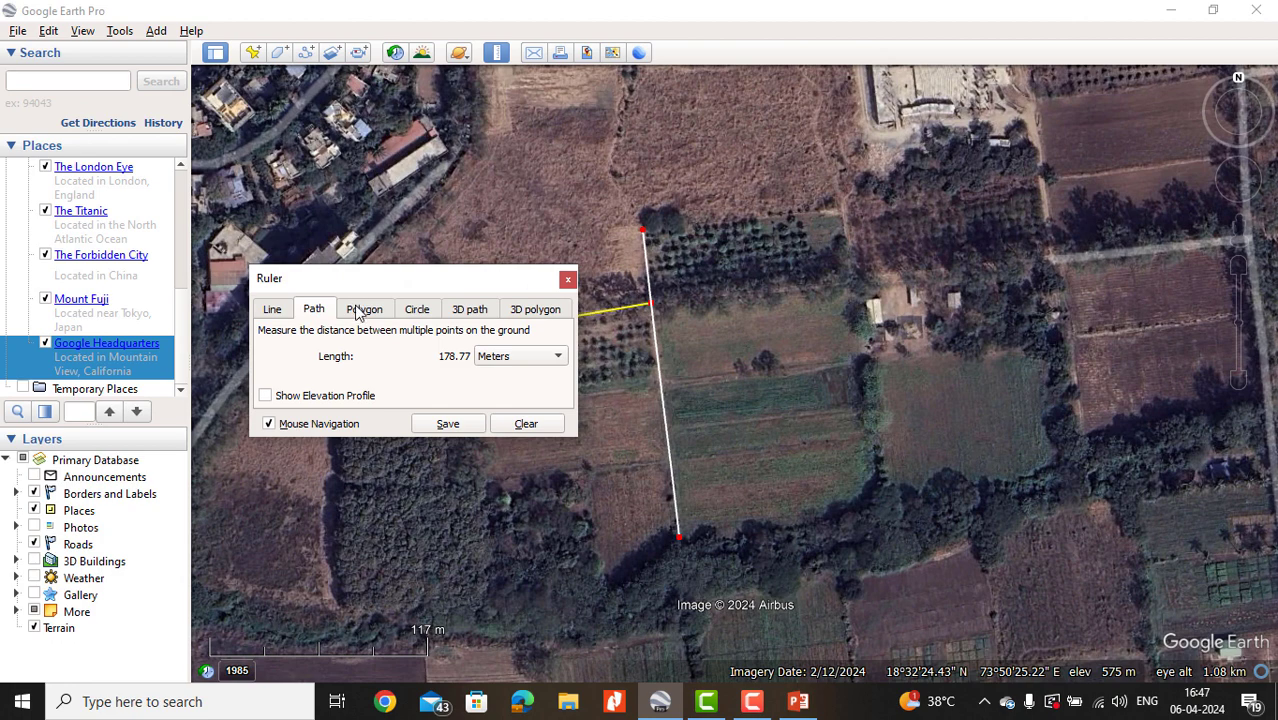
left_click(362, 310)
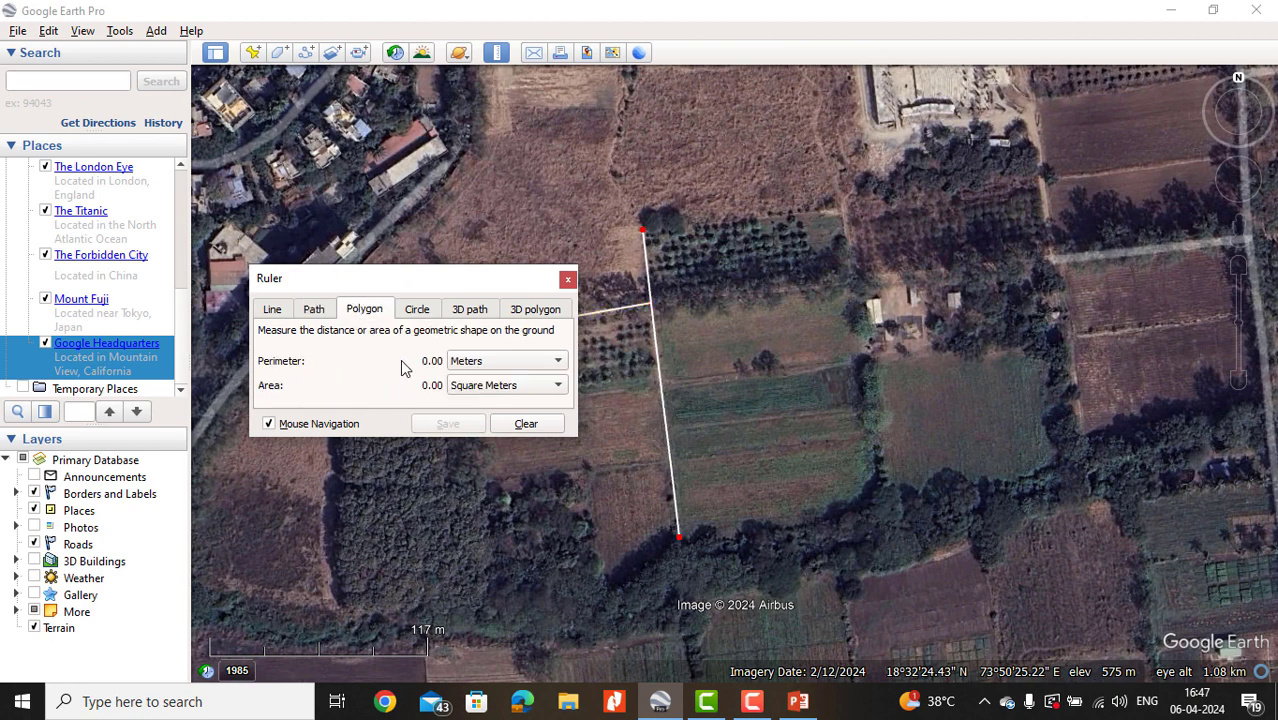
left_click(871, 360)
left_click(1050, 338)
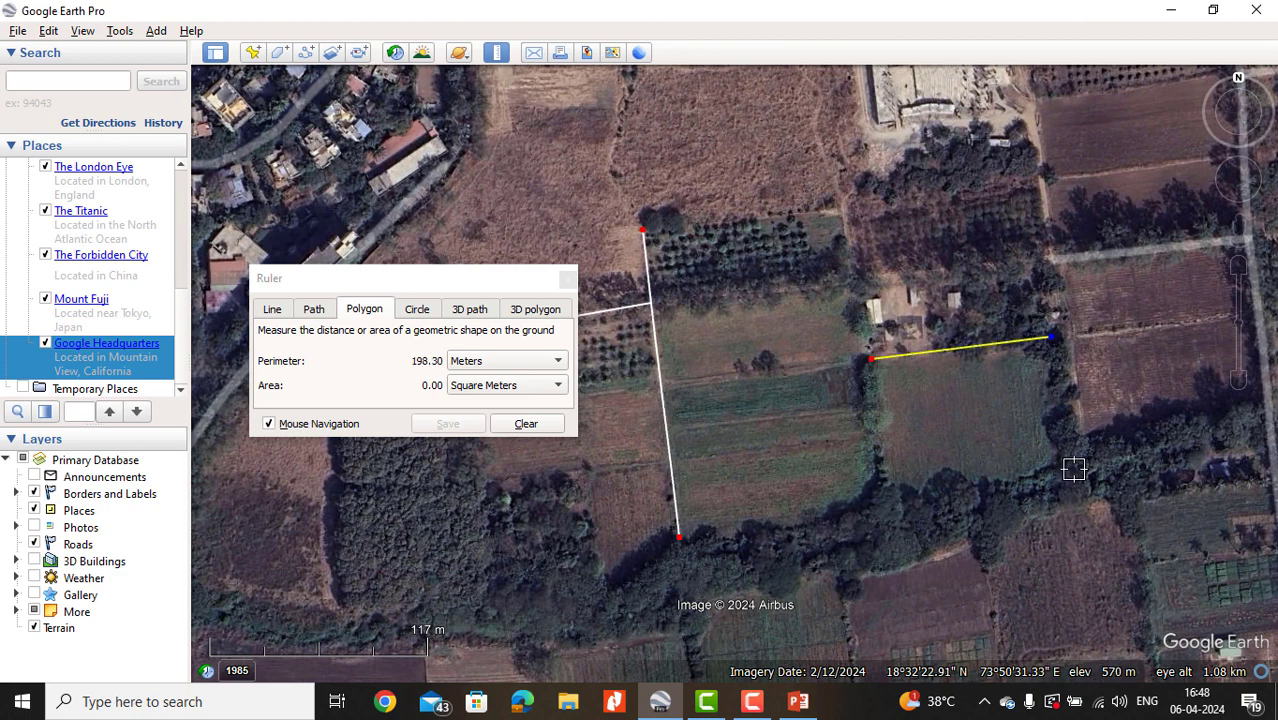
left_click(1076, 455)
left_click(889, 491)
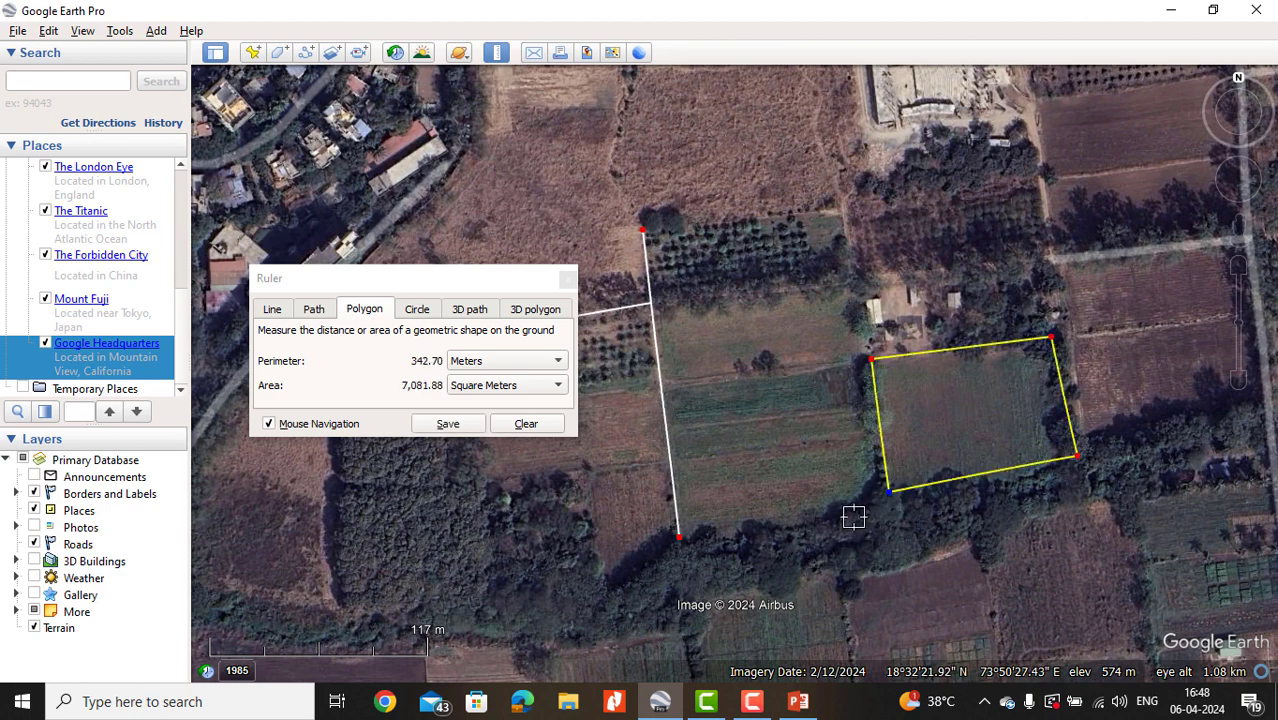
Set the polygon measurement's area unit to Hectares and its perimeter unit to Kilometers.
left_click(502, 390)
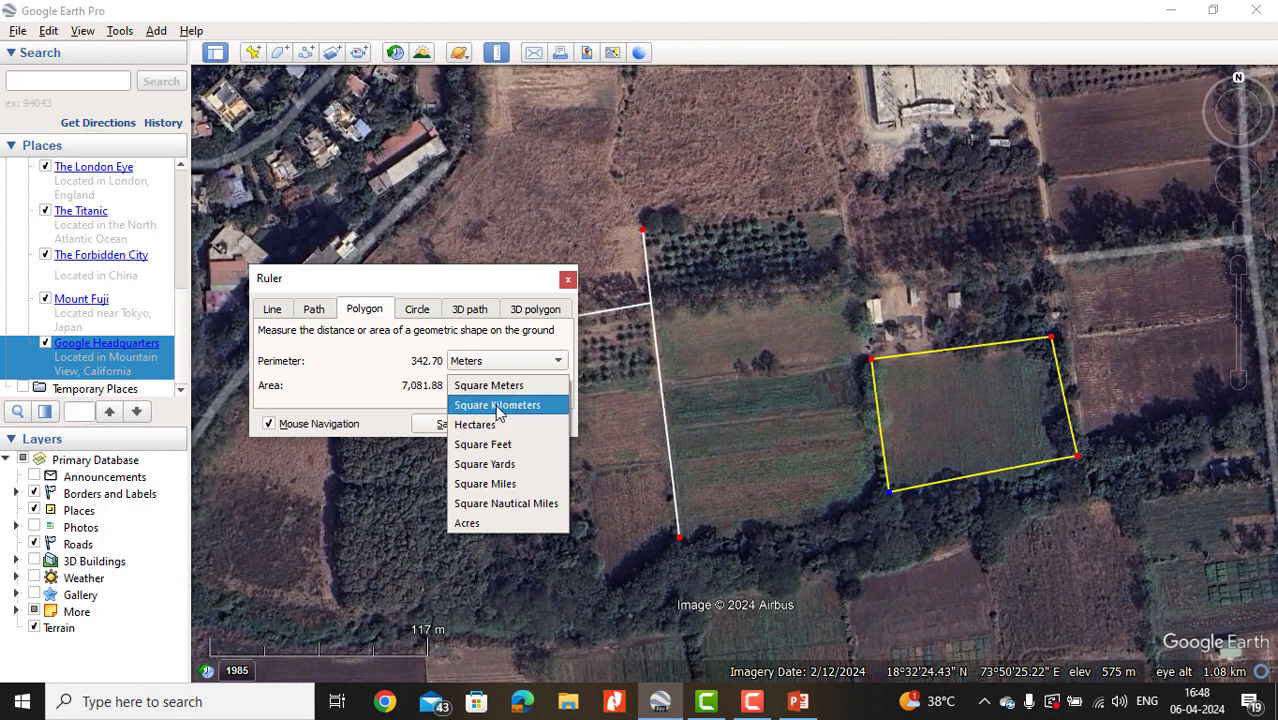
left_click(489, 425)
left_click(490, 362)
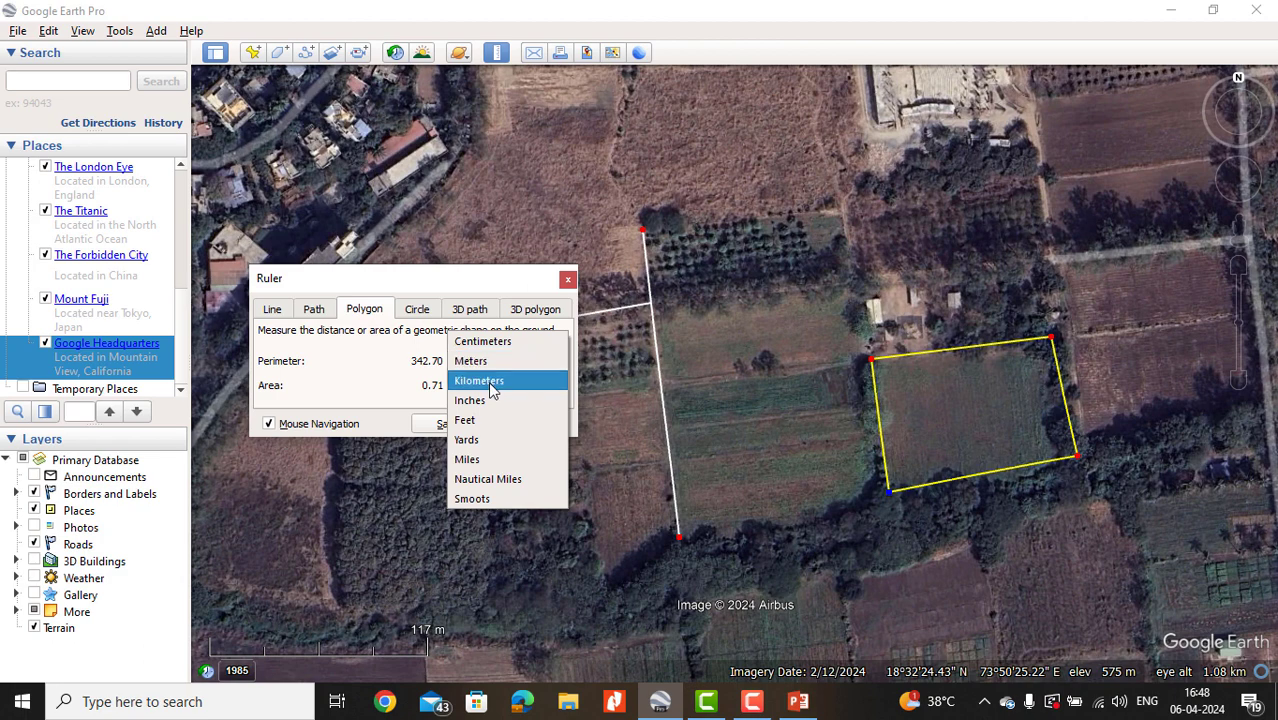
left_click(490, 381)
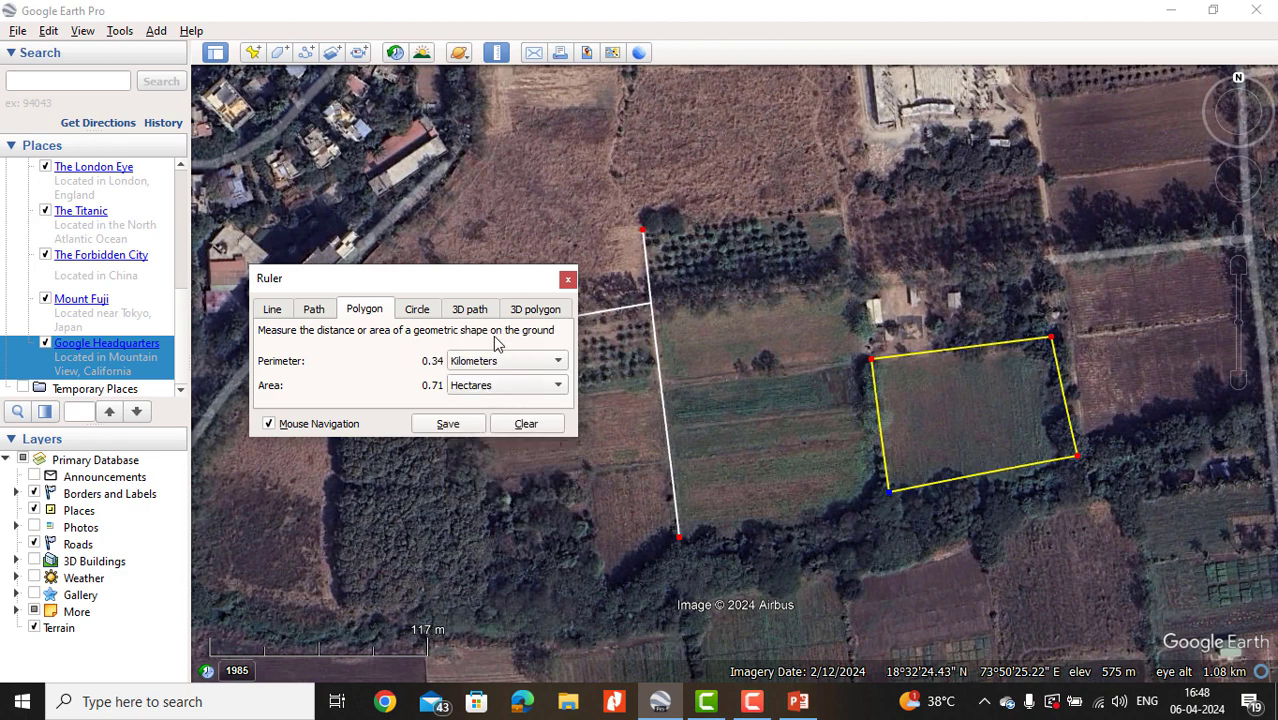
Measure a circle about 0.06 km in radius centred near the northeast corner of the orchard.
left_click(416, 312)
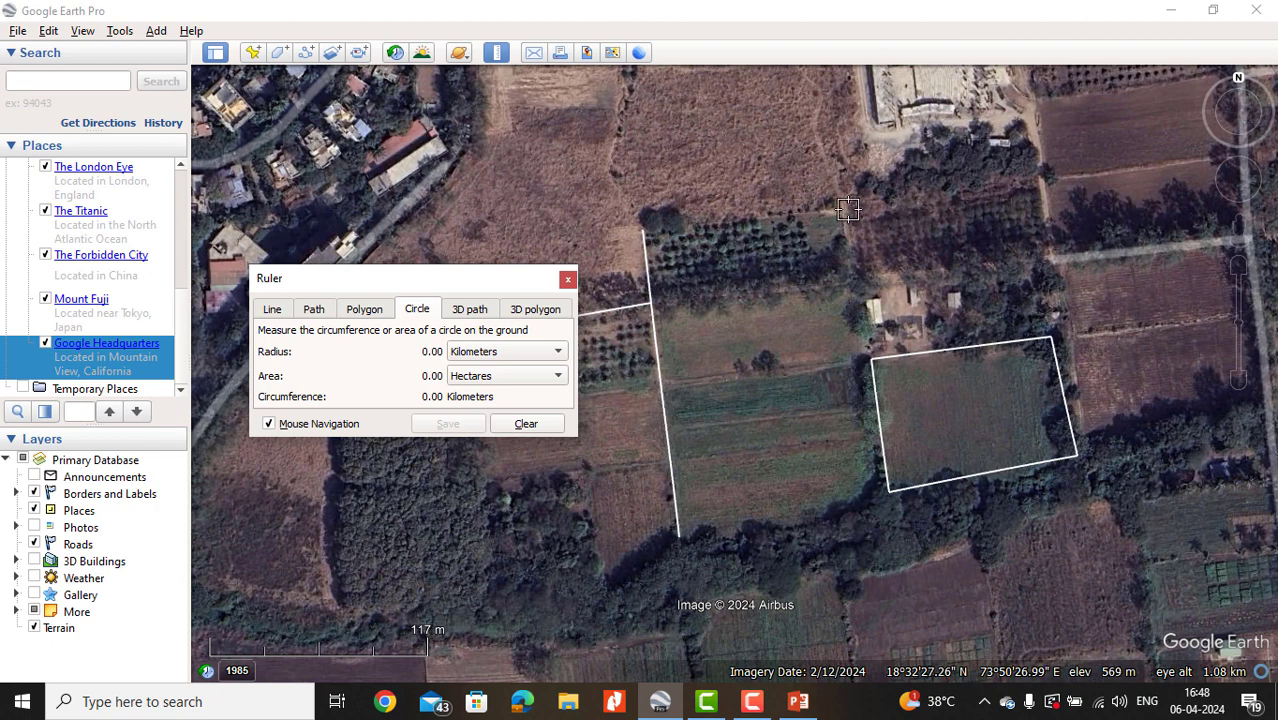
mouse_move(849, 208)
left_mouse_down()
mouse_move(712, 150)
mouse_move(743, 170)
left_mouse_up()
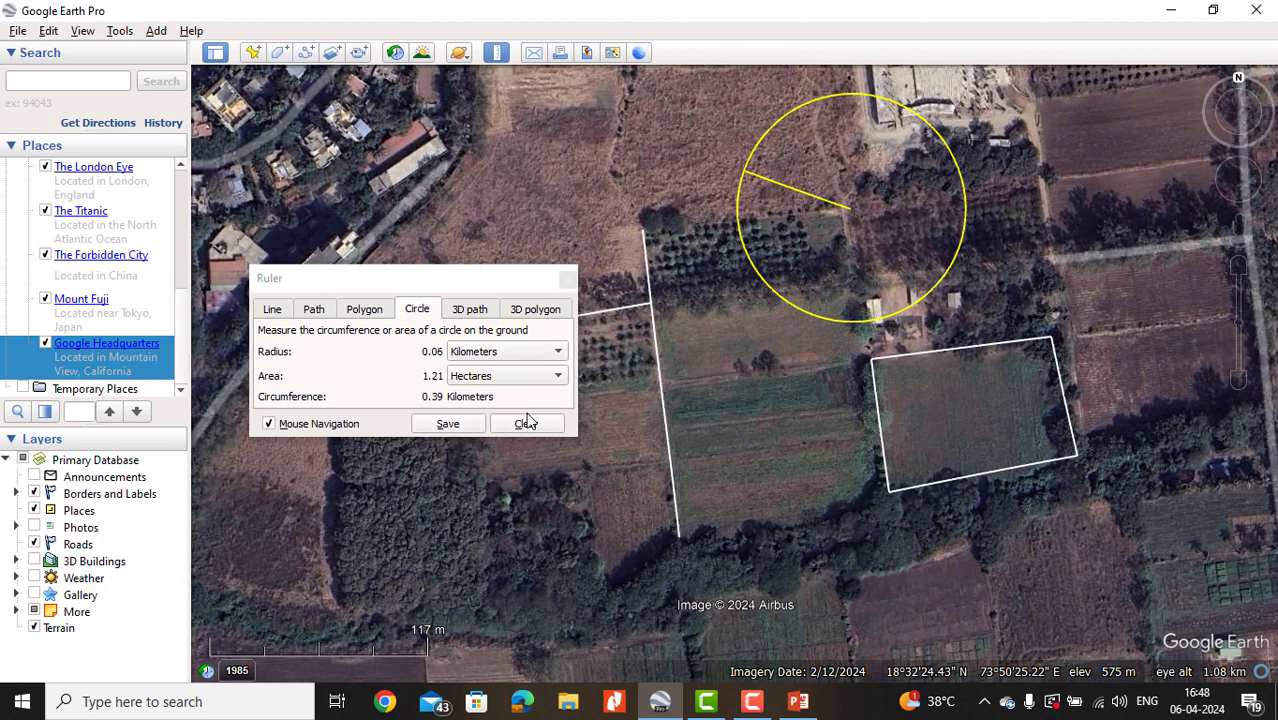
Look over the style, view and altitude settings for saving the circle measurement, and close without saving.
left_click(471, 428)
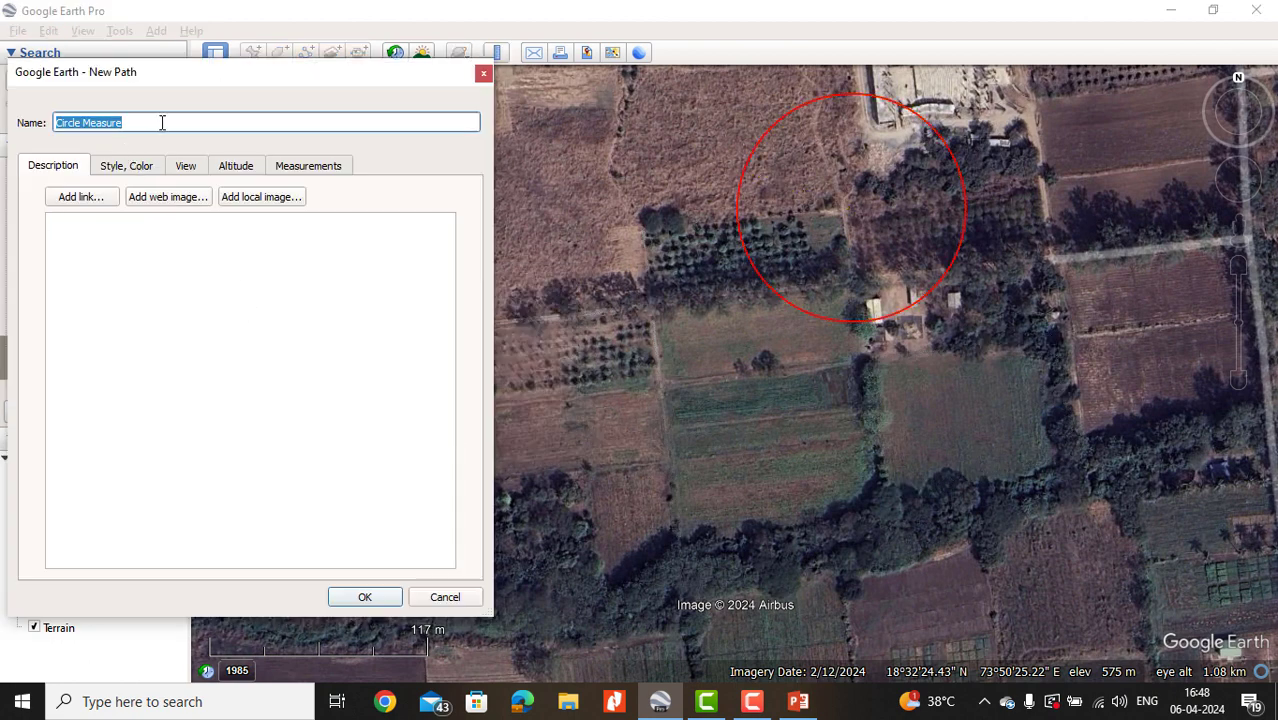
left_click(137, 166)
left_click(188, 166)
left_click(230, 166)
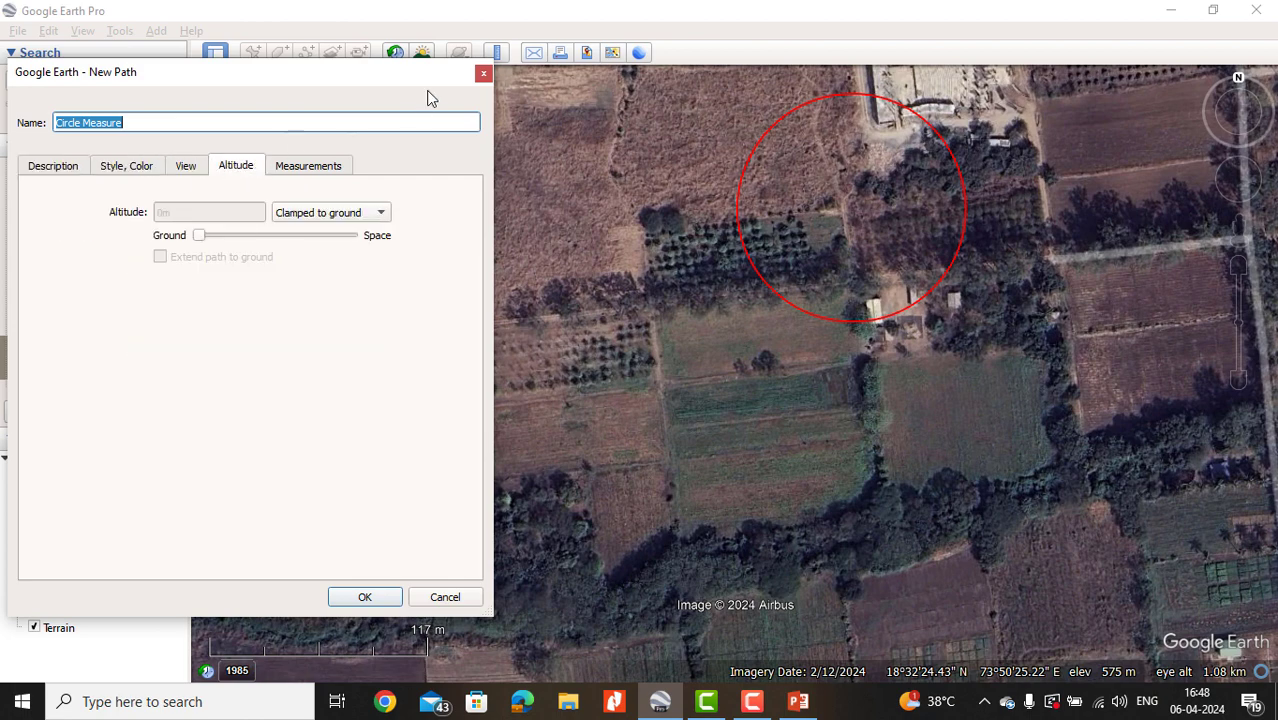
left_click(483, 75)
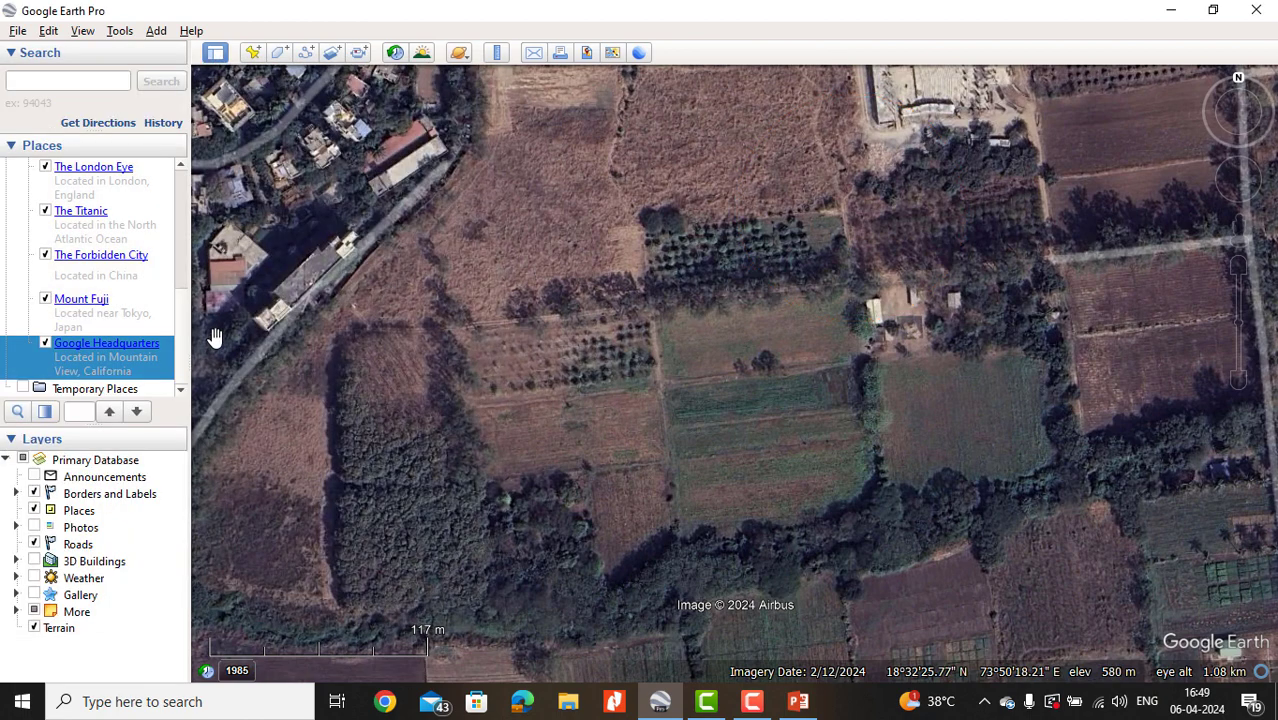
Start a print layout of the current farmland view and look over its map elements, scaling and styling options.
left_click(560, 54)
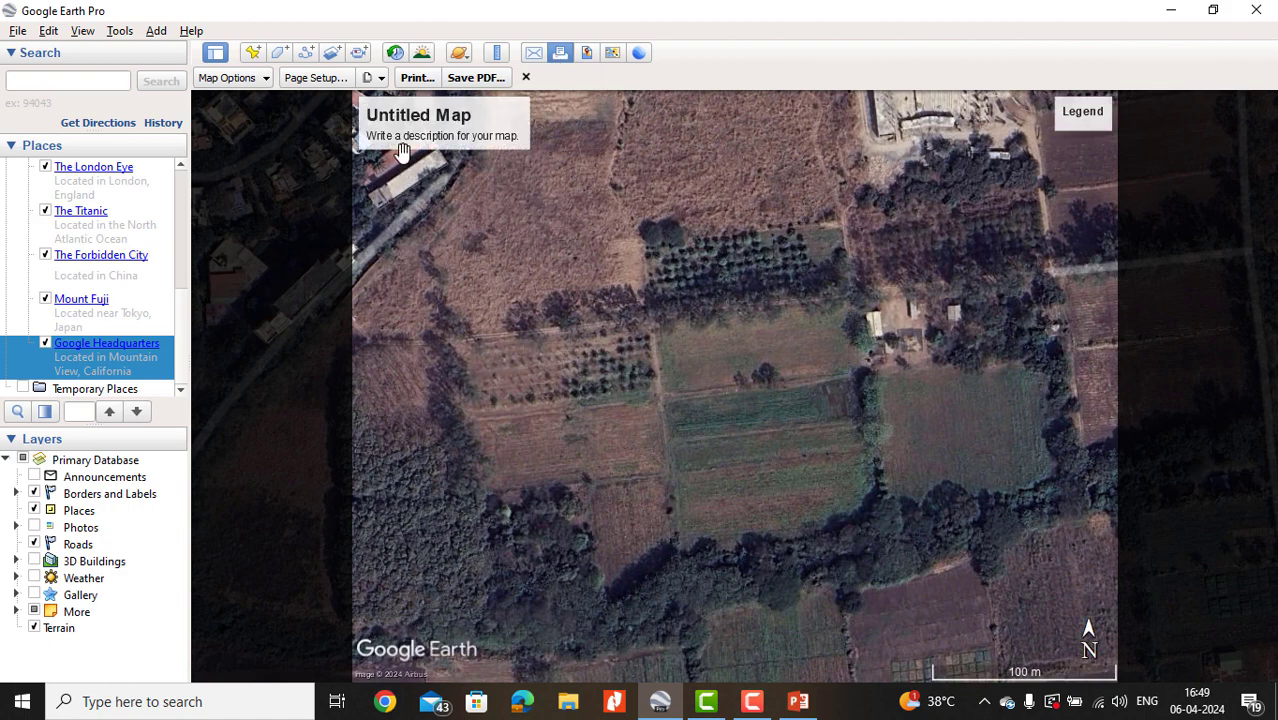
left_click(259, 79)
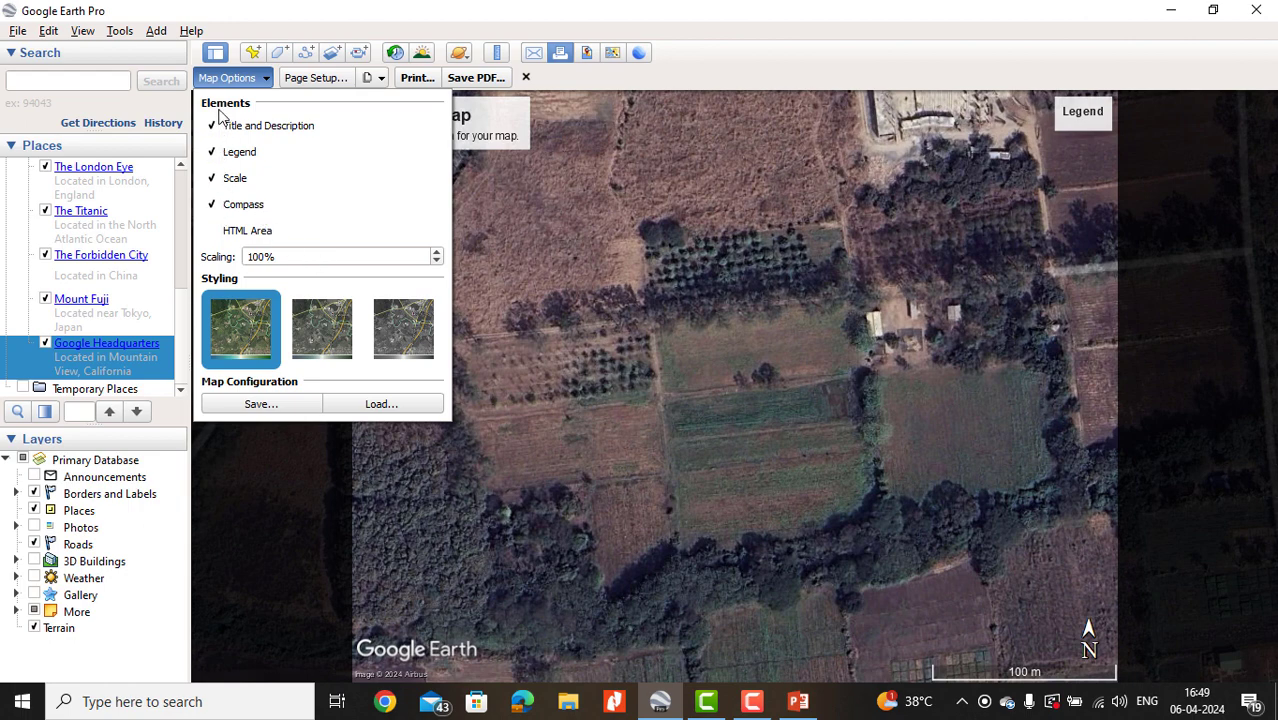
left_click(249, 82)
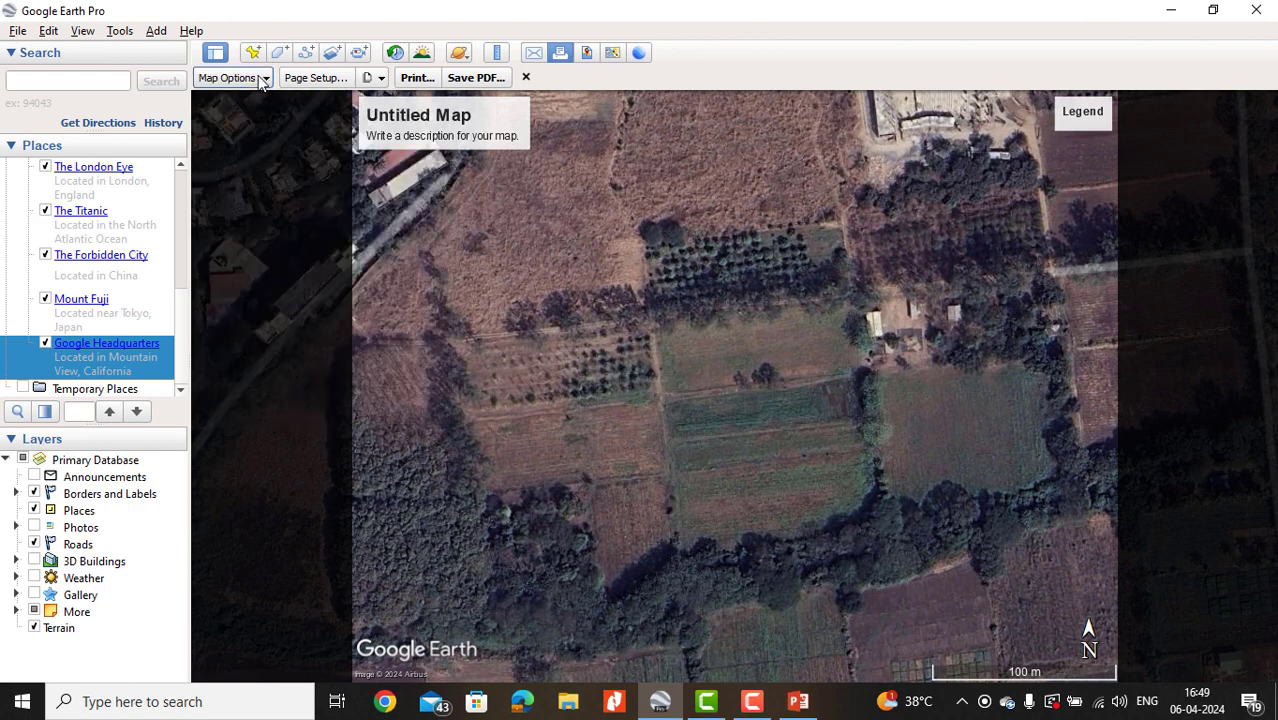
Set the print layout's paper size to A4.
left_click(312, 80)
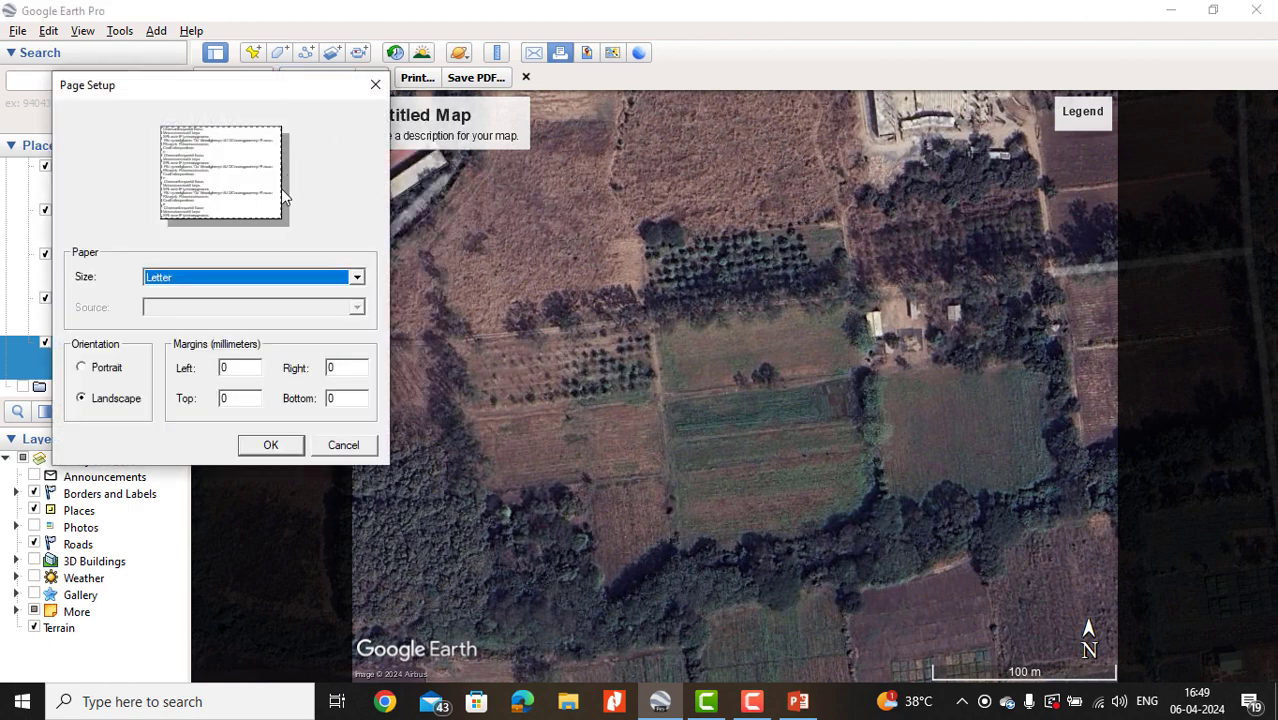
left_click(246, 280)
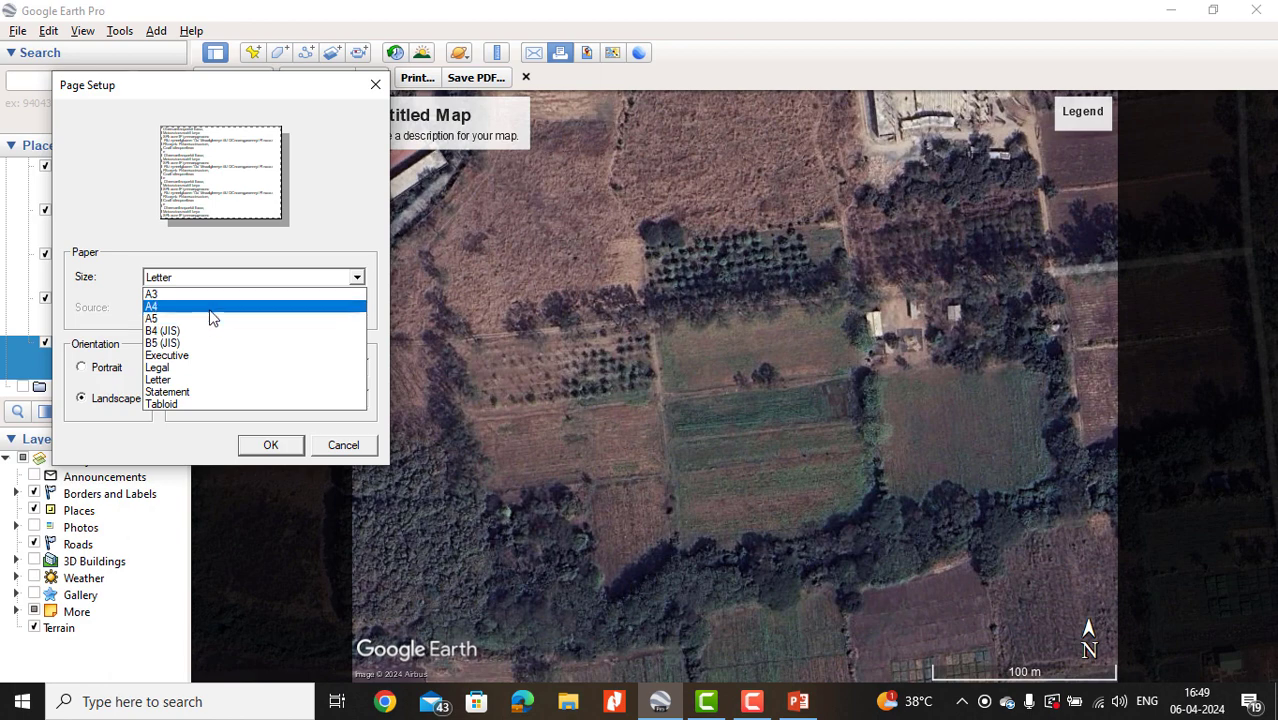
left_click(224, 308)
left_click(265, 445)
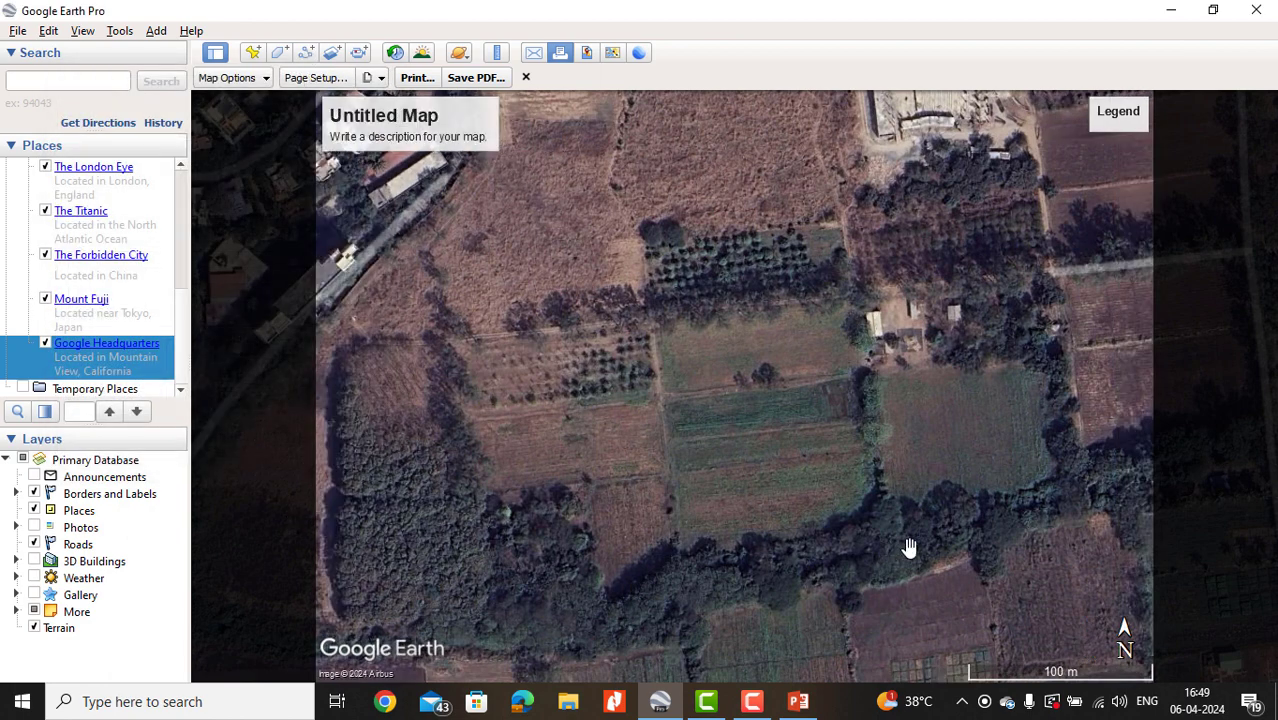
Title the print layout "my site".
left_click(412, 118)
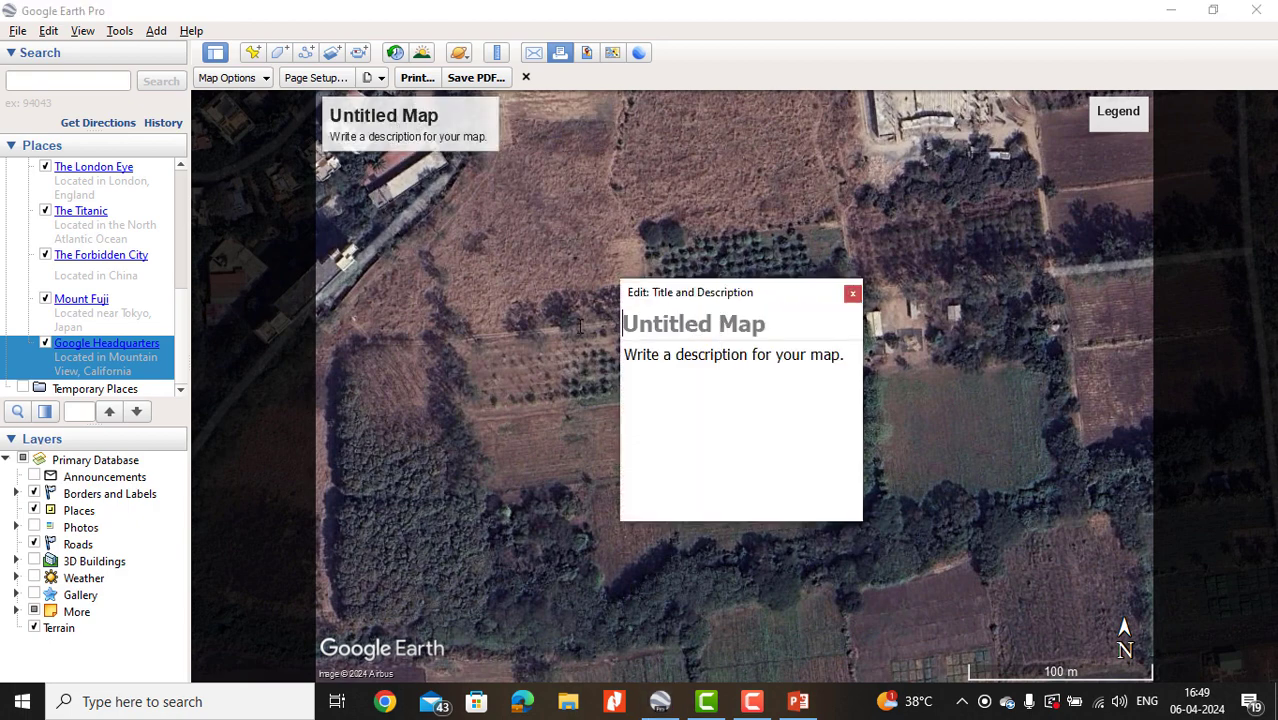
type("my site")
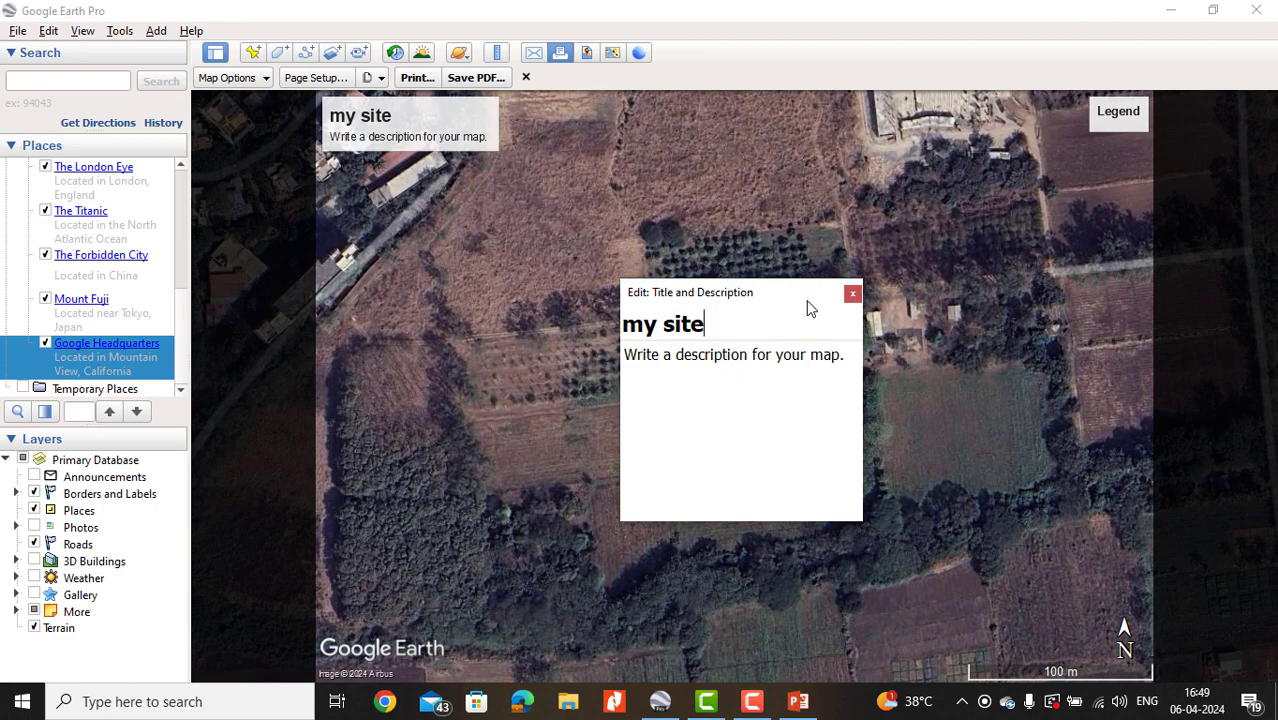
left_click(852, 293)
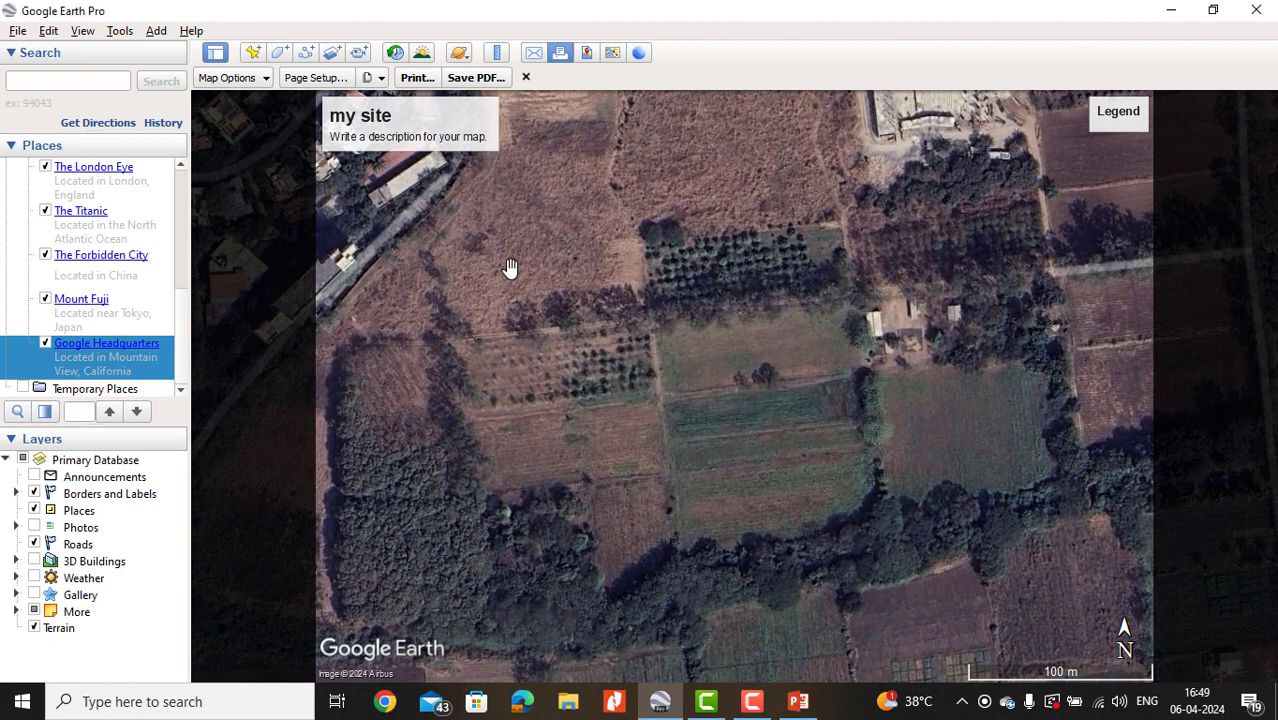
Look over the print layout's placemark and print quality options, and close the layout.
left_click(378, 79)
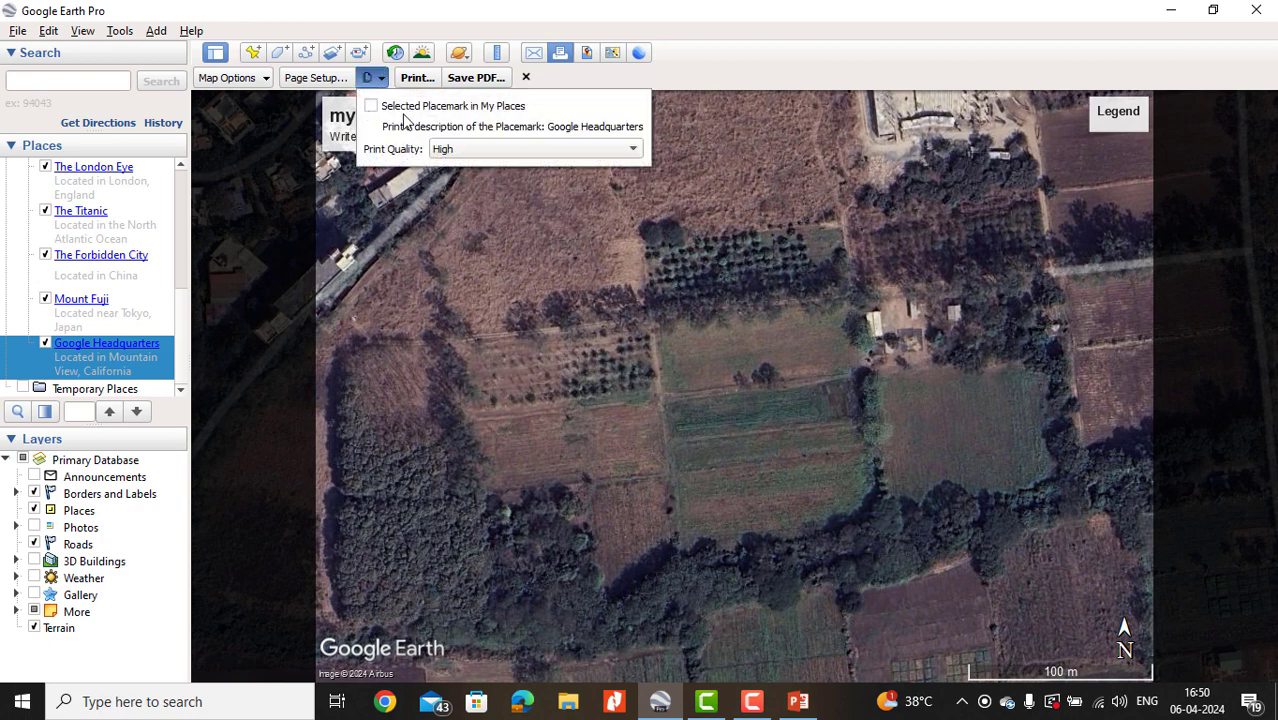
left_click(731, 75)
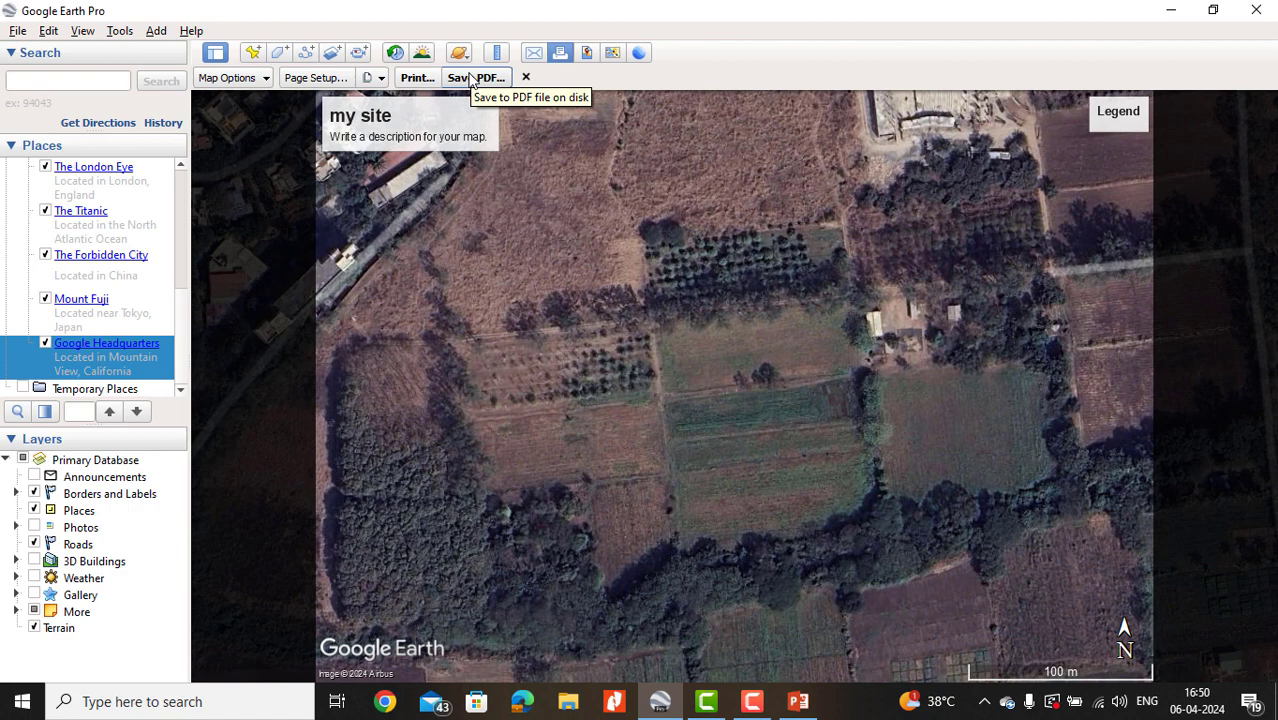
left_click(527, 78)
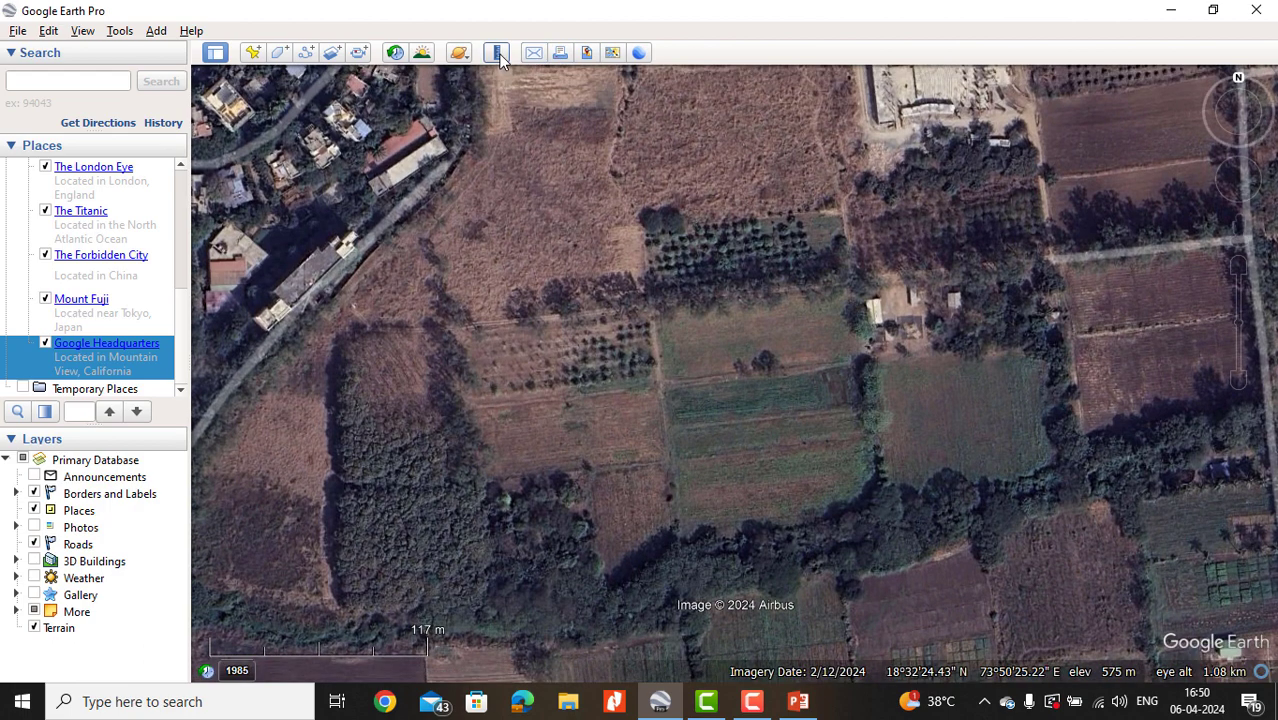
Reopen the print layout, look at the legend's editing options, and close them without changes.
left_click(562, 53)
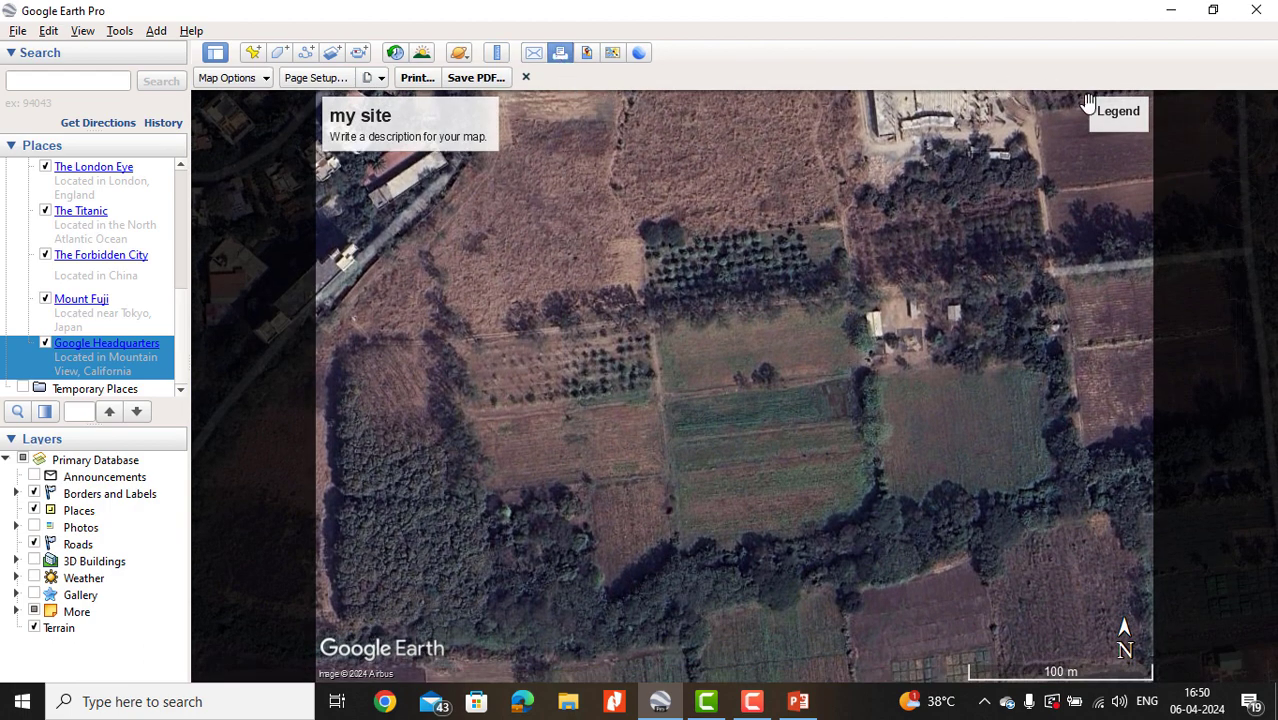
left_click(1118, 116)
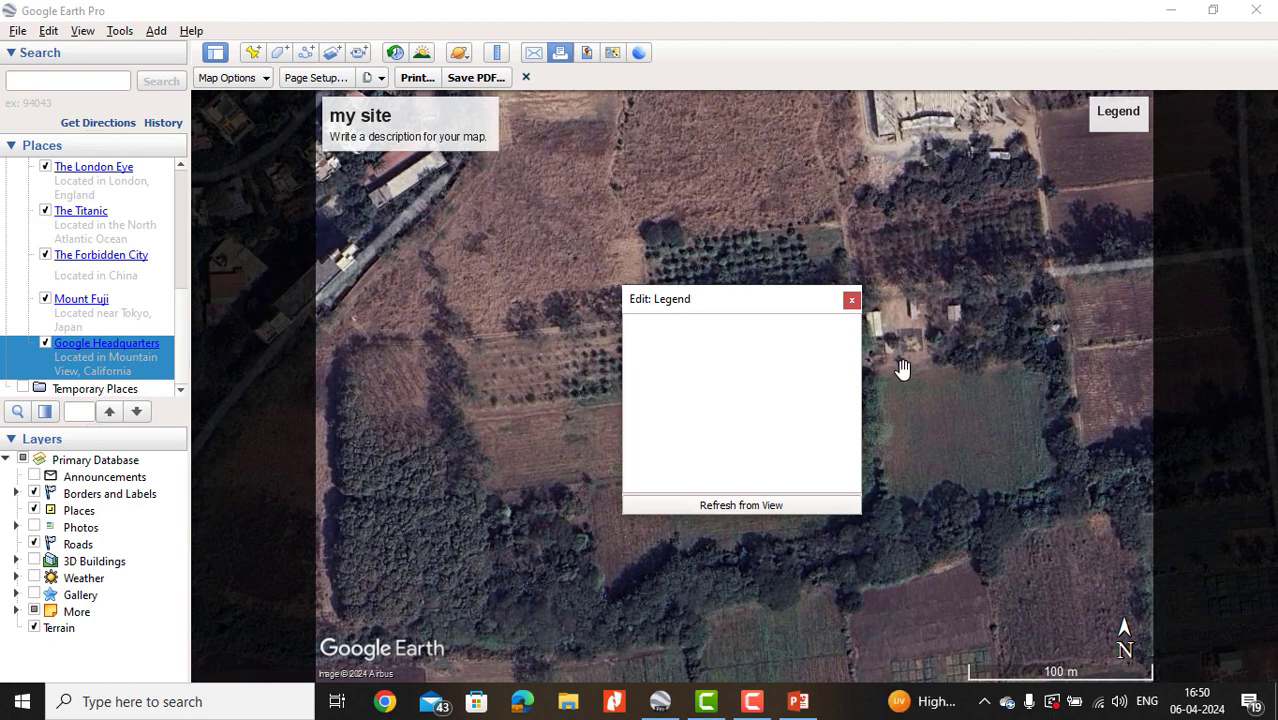
left_click(851, 299)
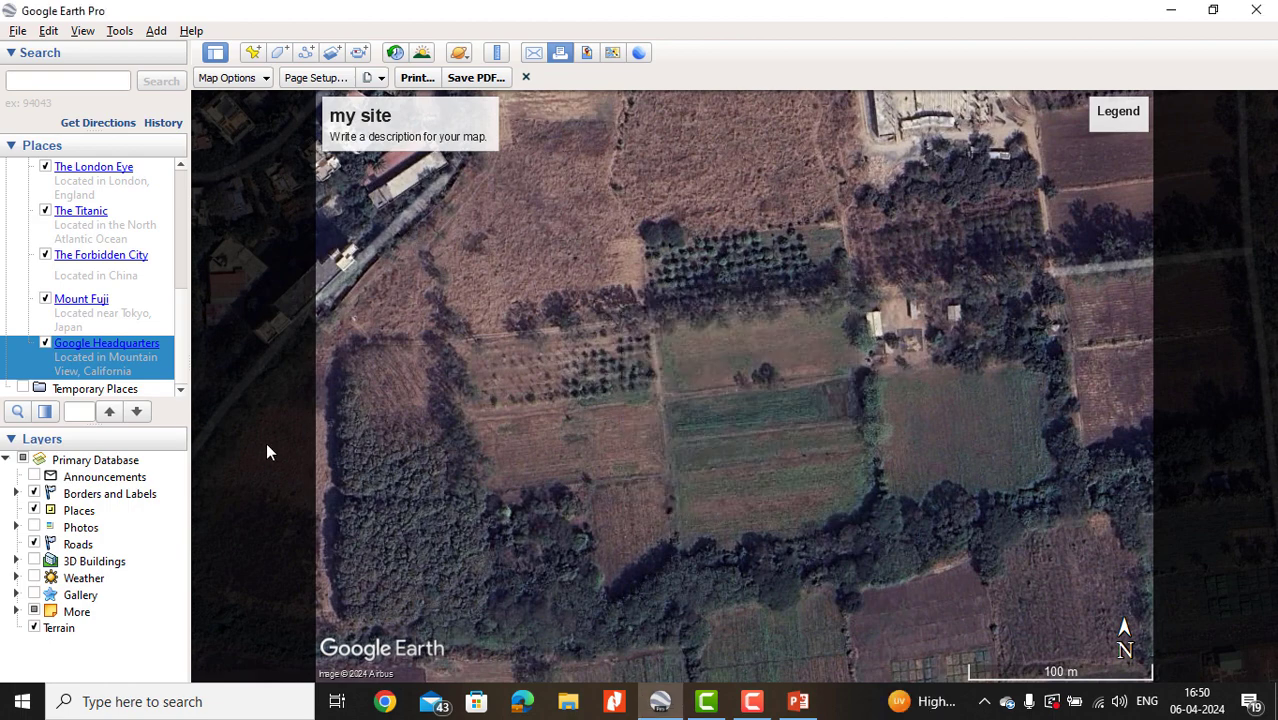
Look over the map elements and the loading of a saved map configuration, cancel it, and leave the print layout.
left_click(237, 80)
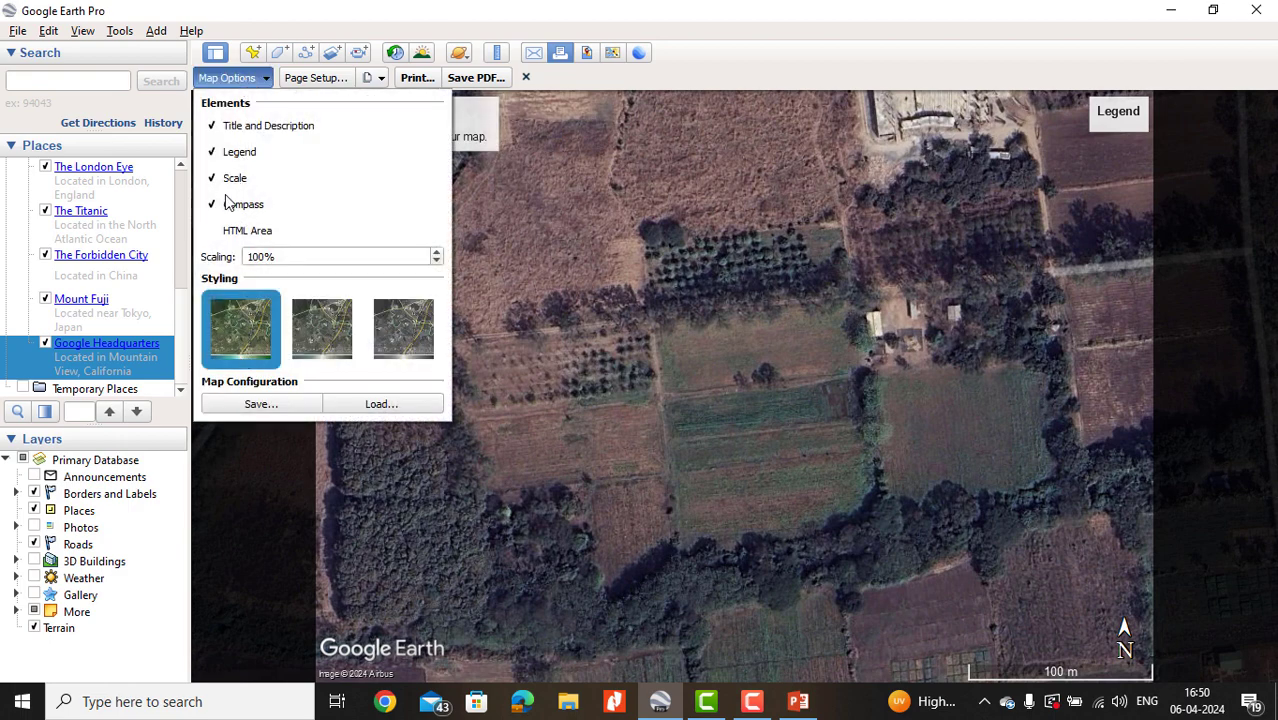
left_click(360, 404)
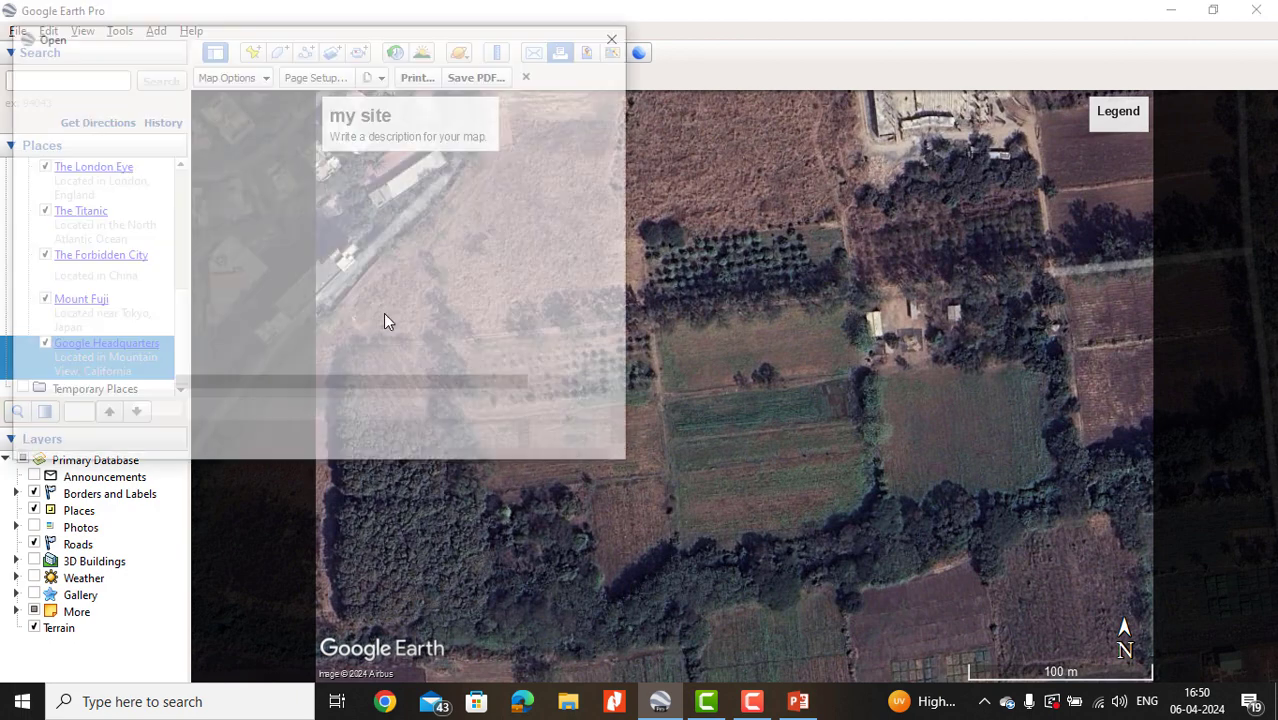
left_click(625, 44)
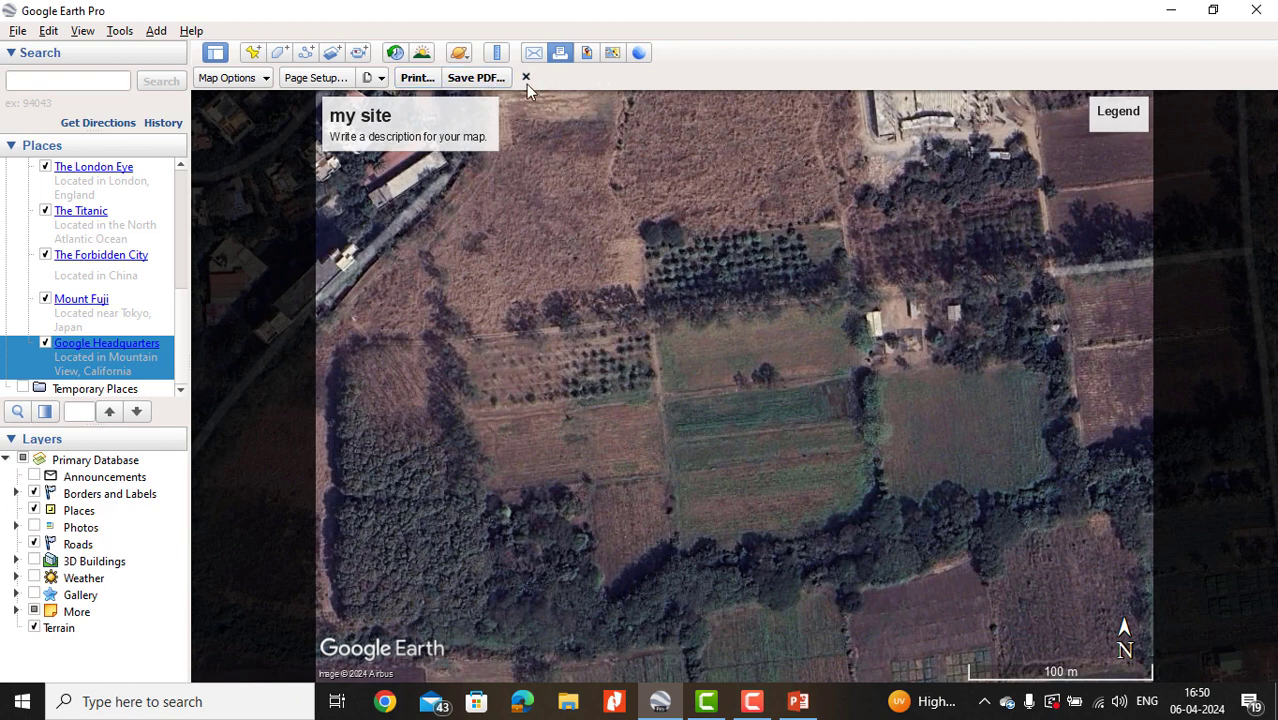
left_click(591, 55)
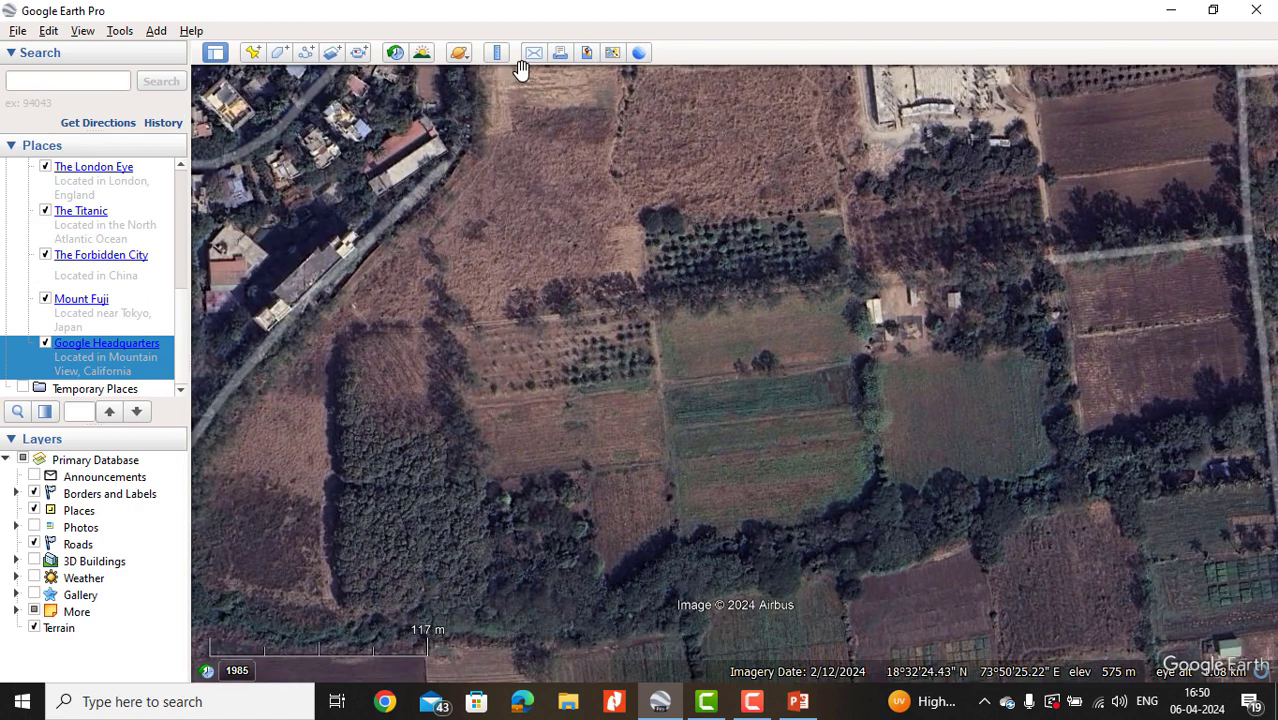
Start an image export of the farmland view and set its resolution to Maximum (8192x4455).
left_click(587, 53)
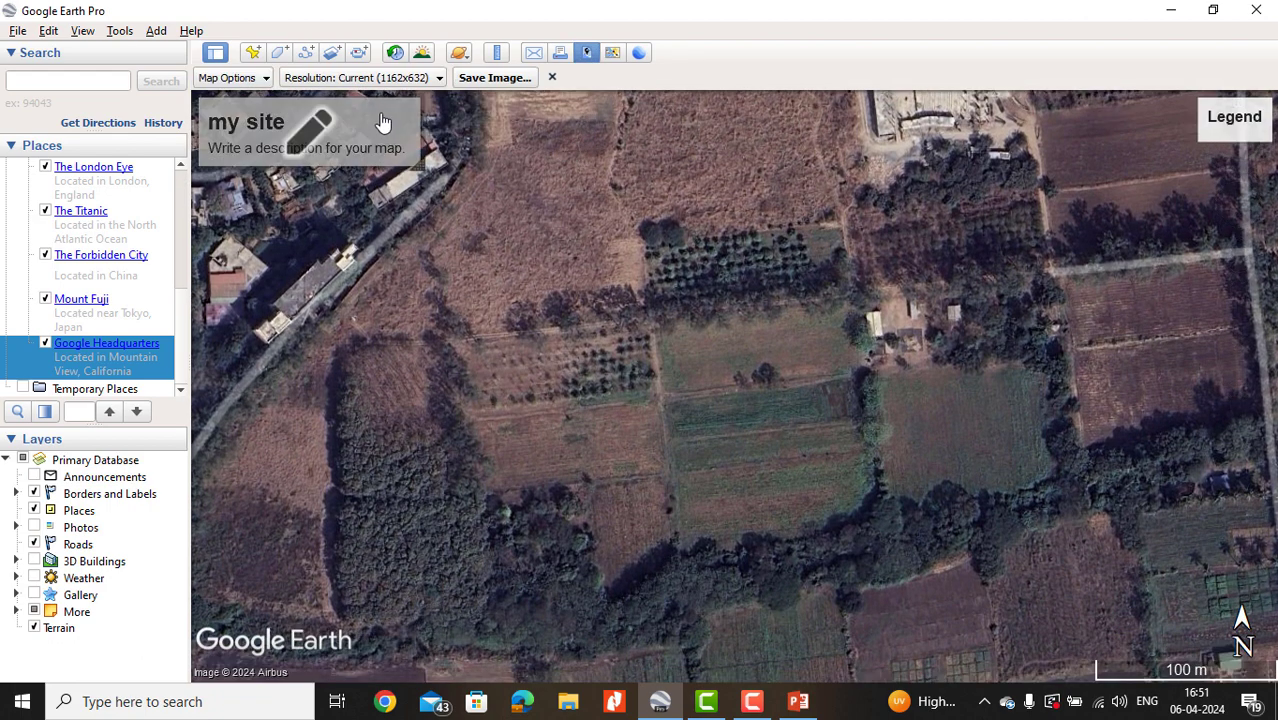
left_click(344, 77)
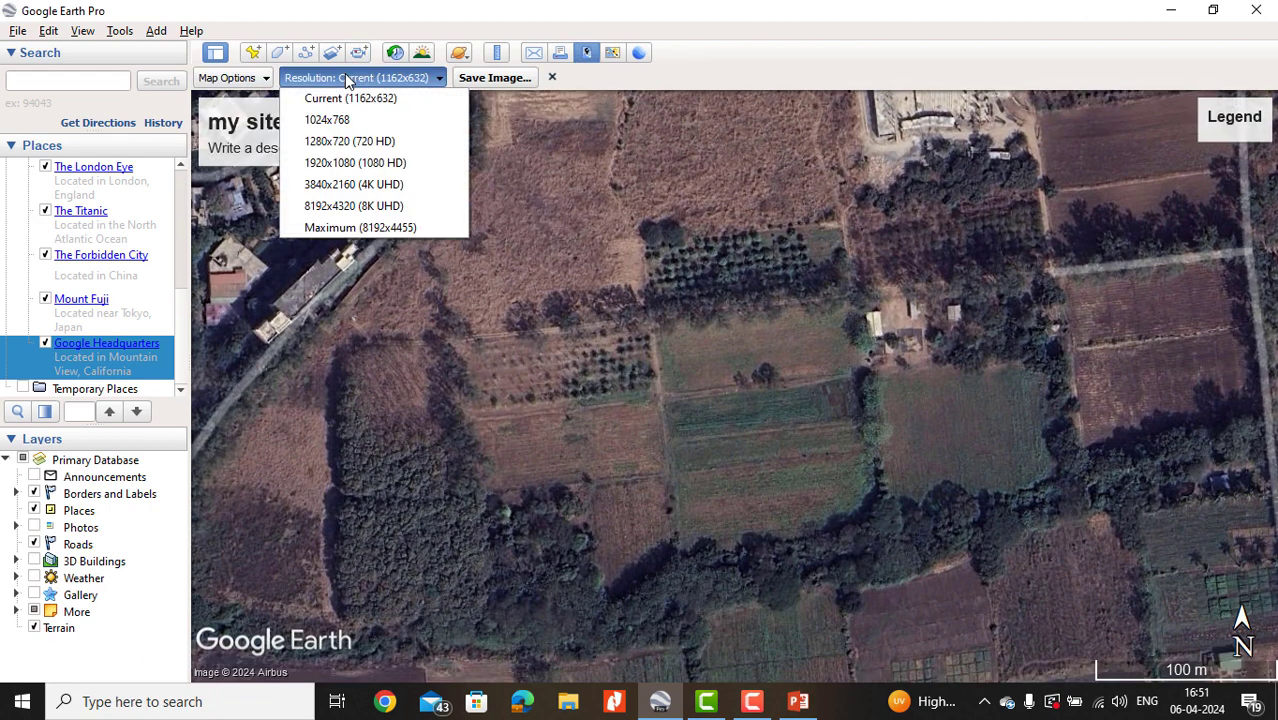
left_click(338, 228)
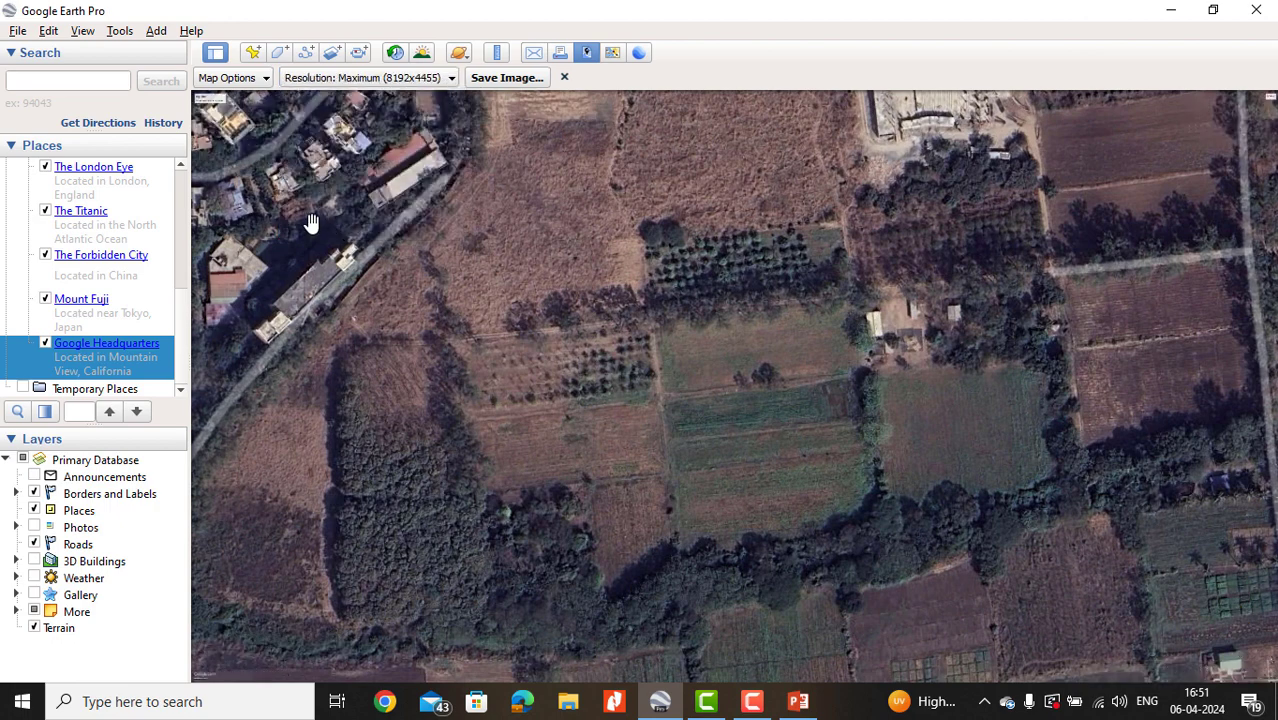
left_click(376, 78)
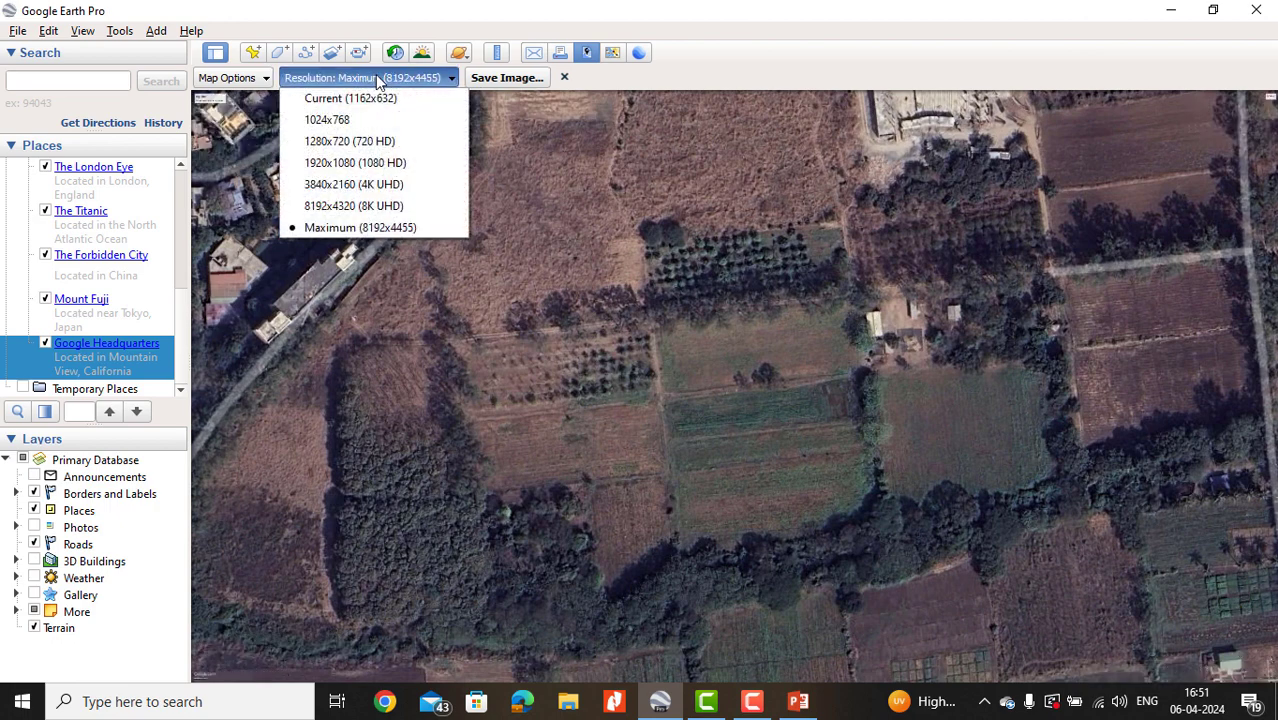
left_click(375, 77)
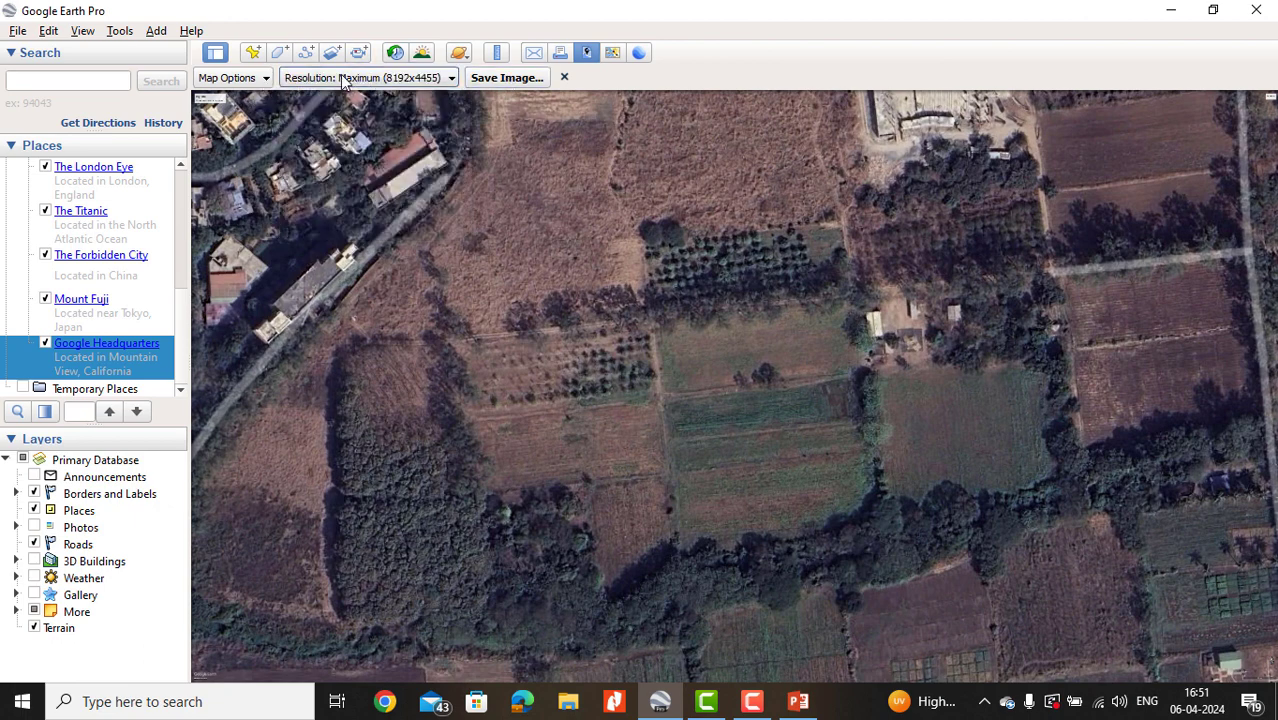
Look over the image export's map options and its file-saving settings, and cancel without saving the image.
left_click(240, 78)
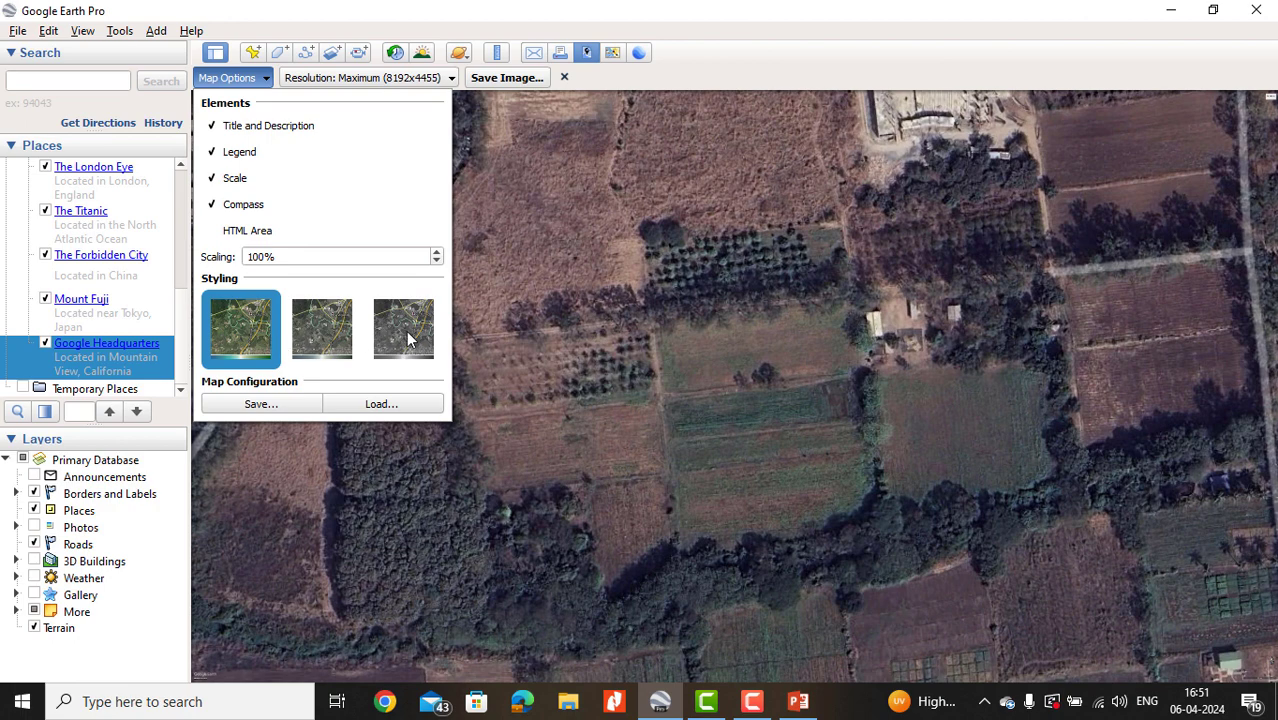
left_click(266, 80)
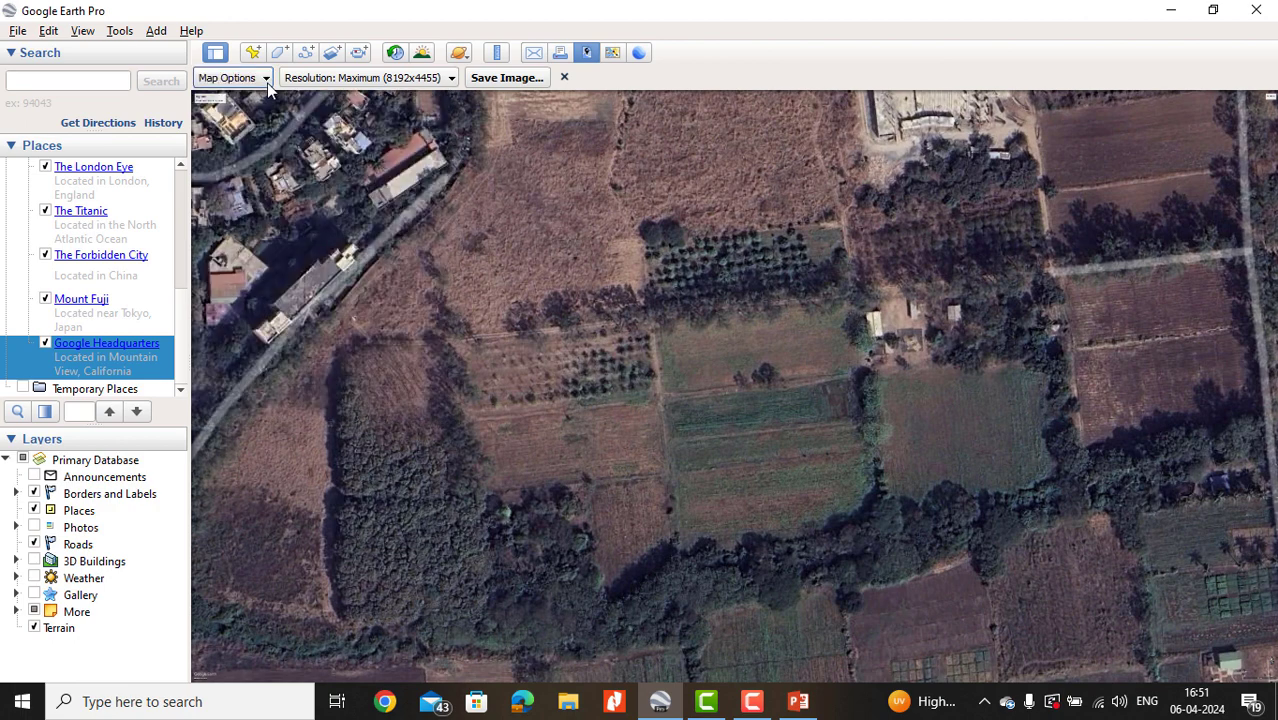
left_click(524, 80)
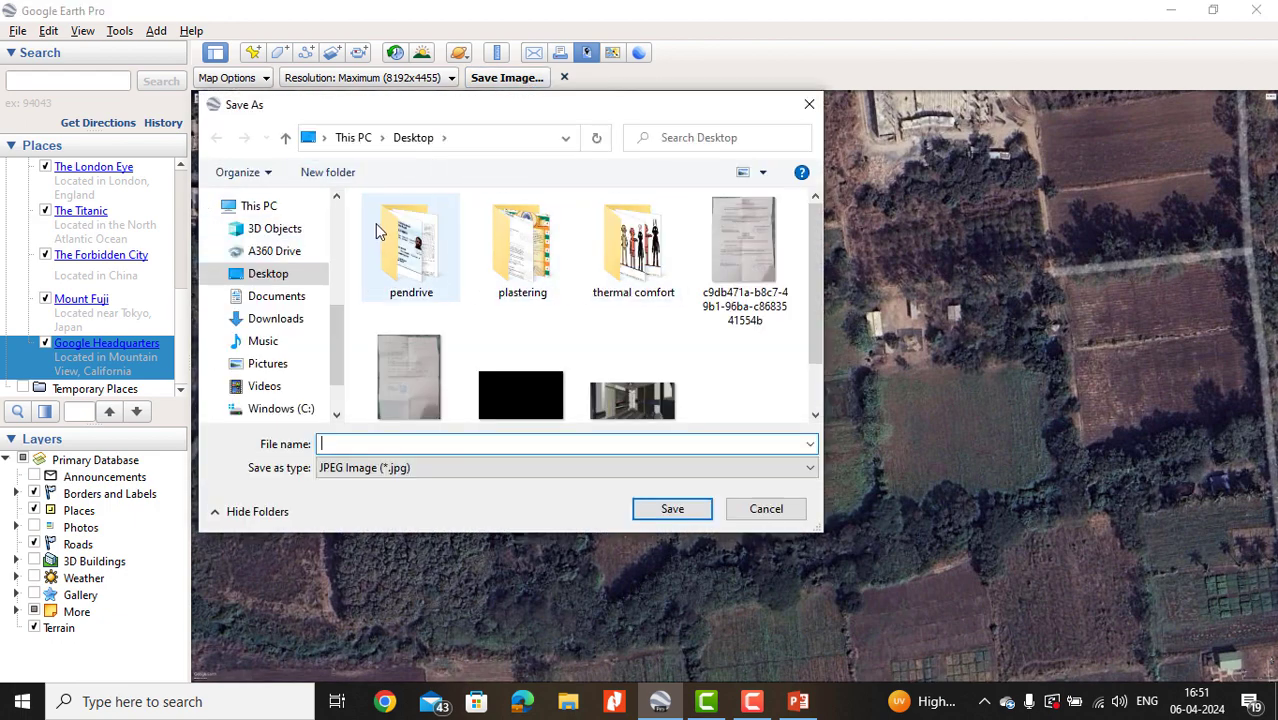
left_click(764, 510)
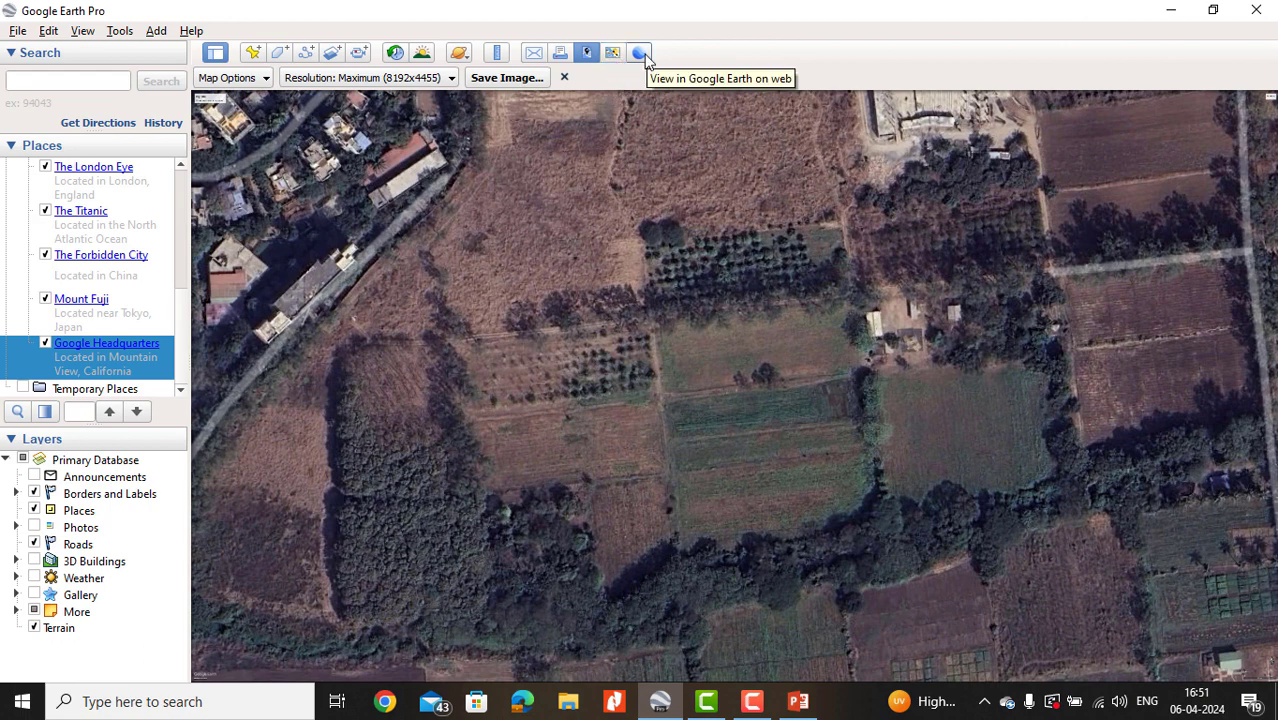
View the current location in Google Maps in the web browser, and close the browser window.
left_click(640, 53)
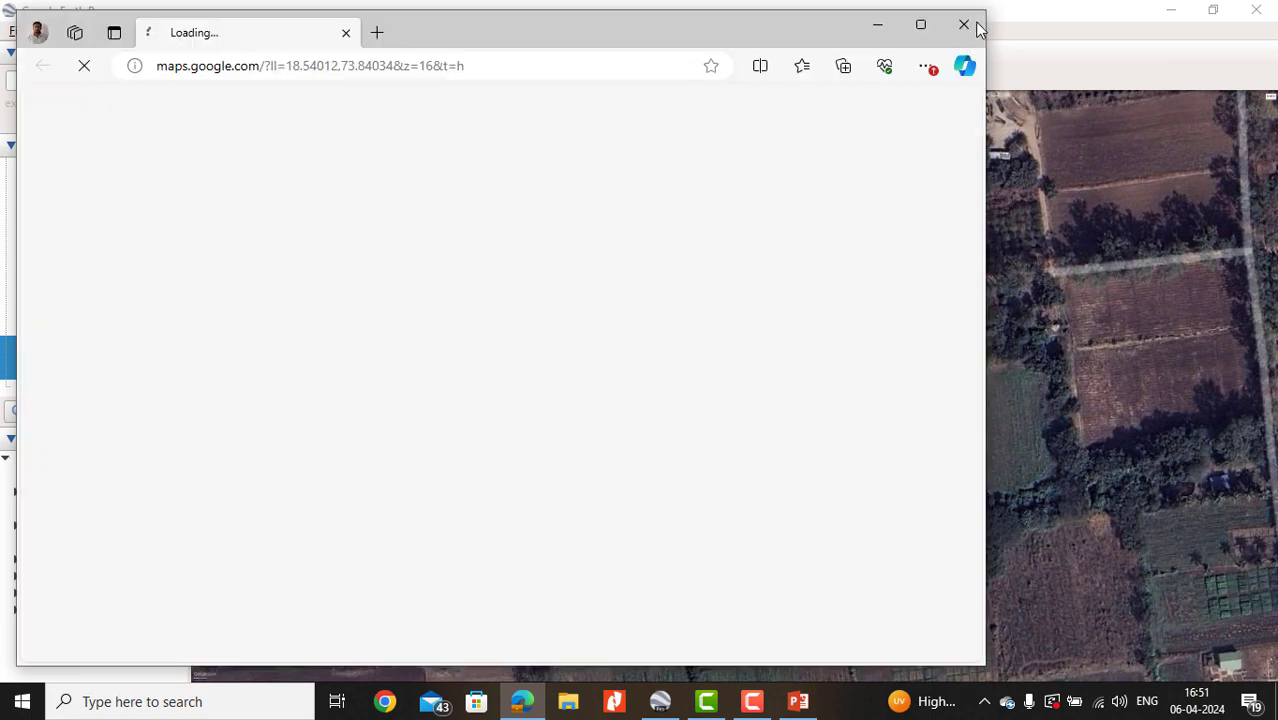
left_click(967, 28)
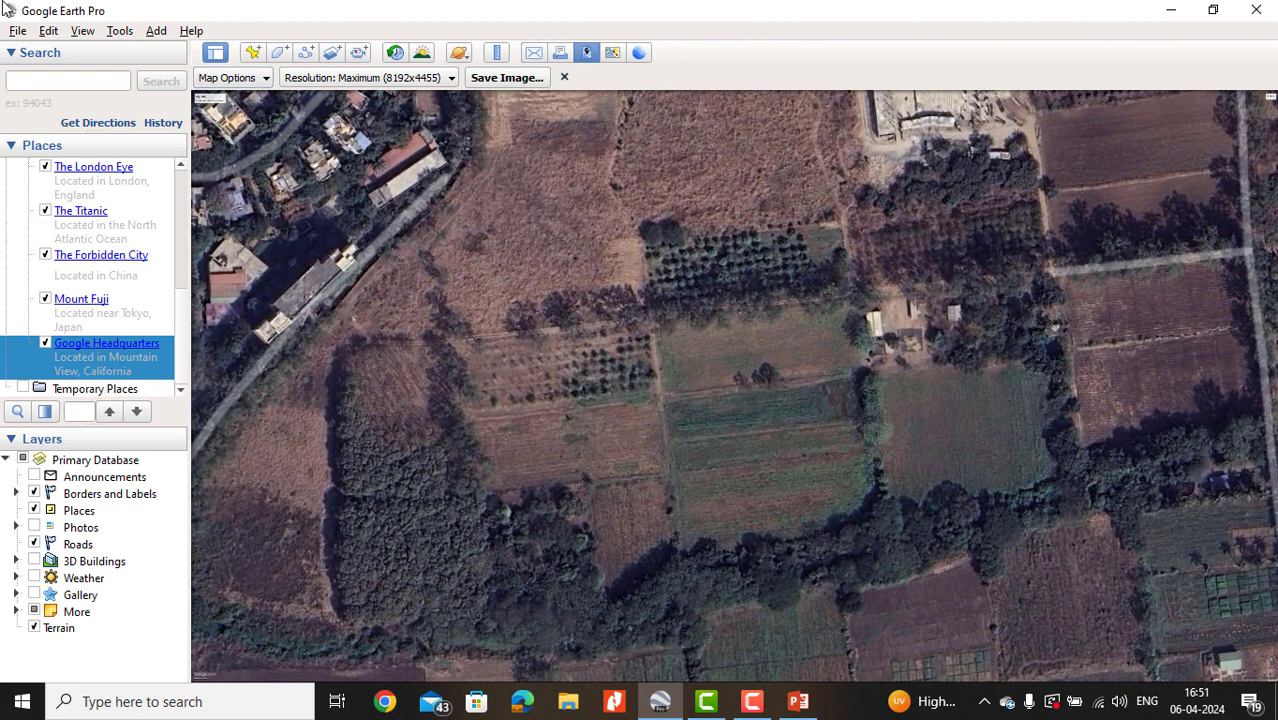
Look over the available file-saving, editing and view display commands.
left_click(17, 31)
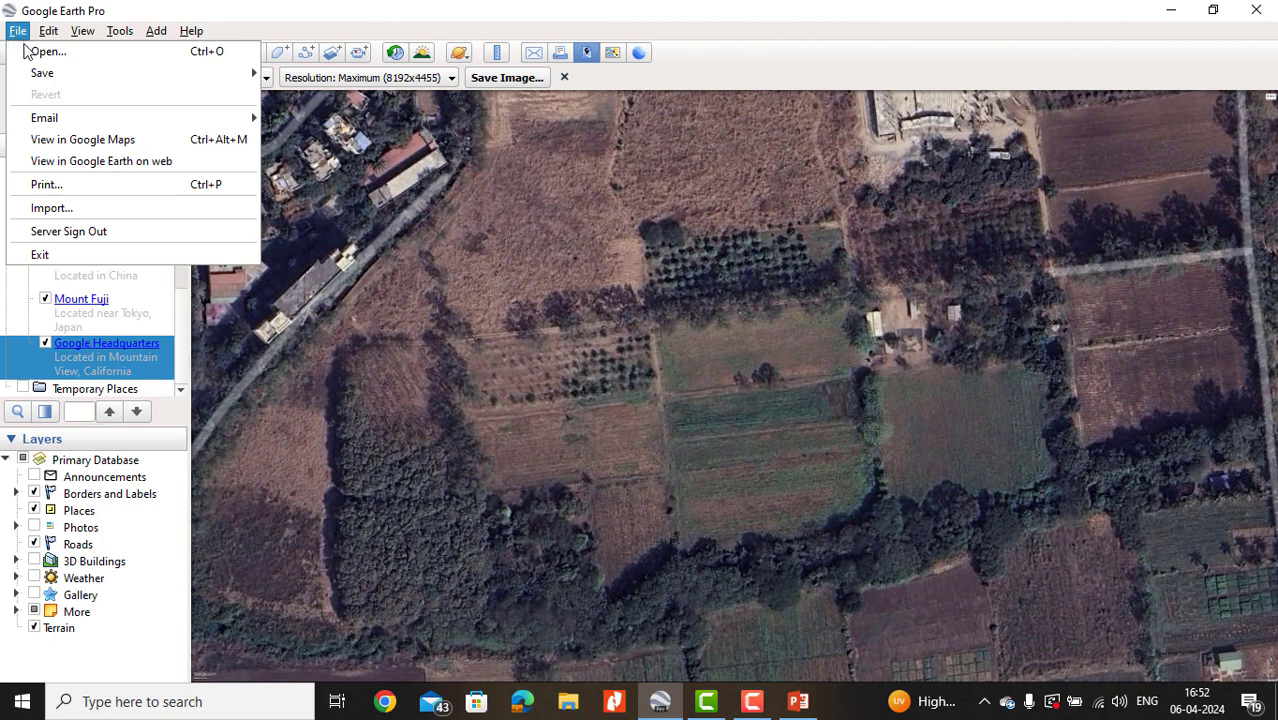
mouse_move(37, 75)
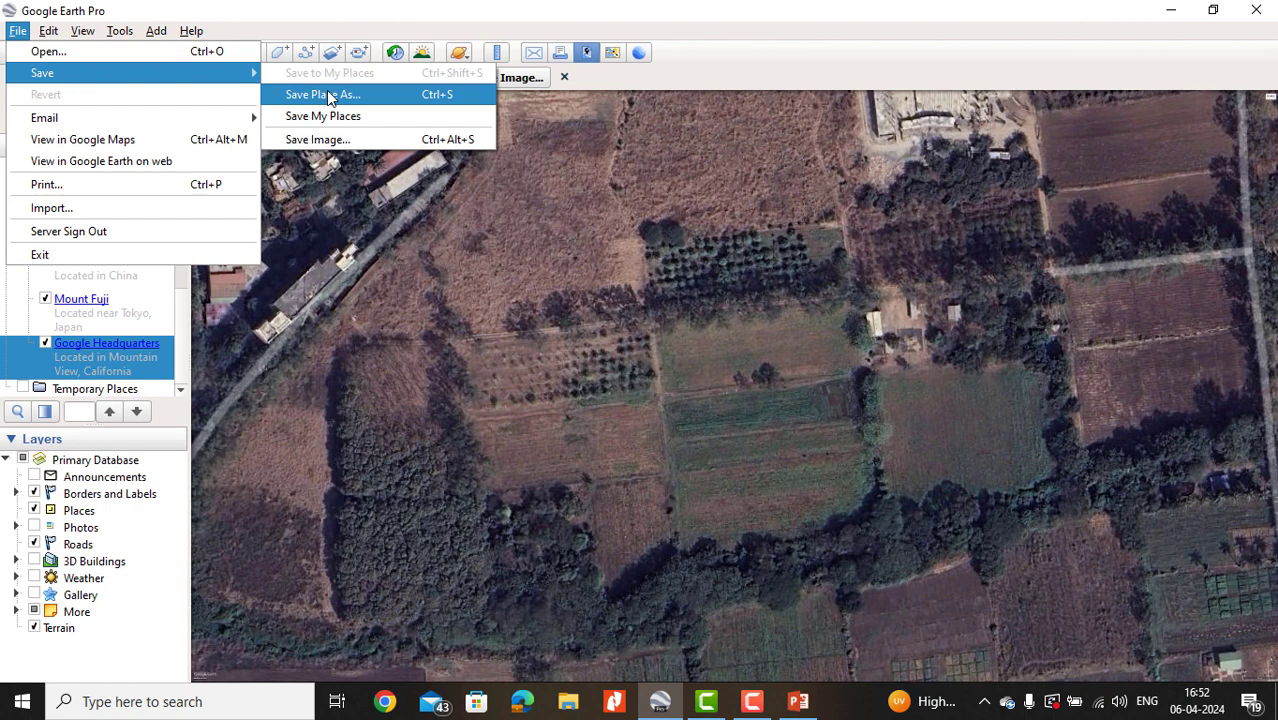
left_click(49, 30)
left_click(49, 30)
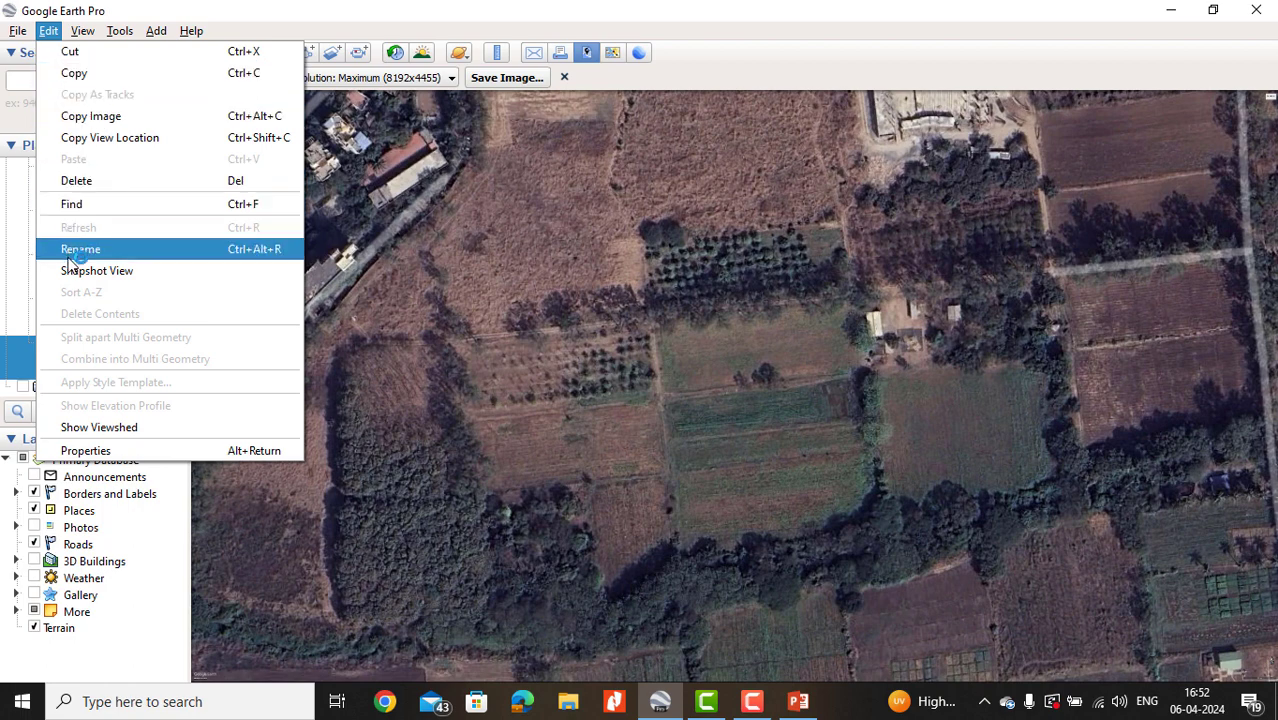
left_click(90, 31)
left_click(88, 31)
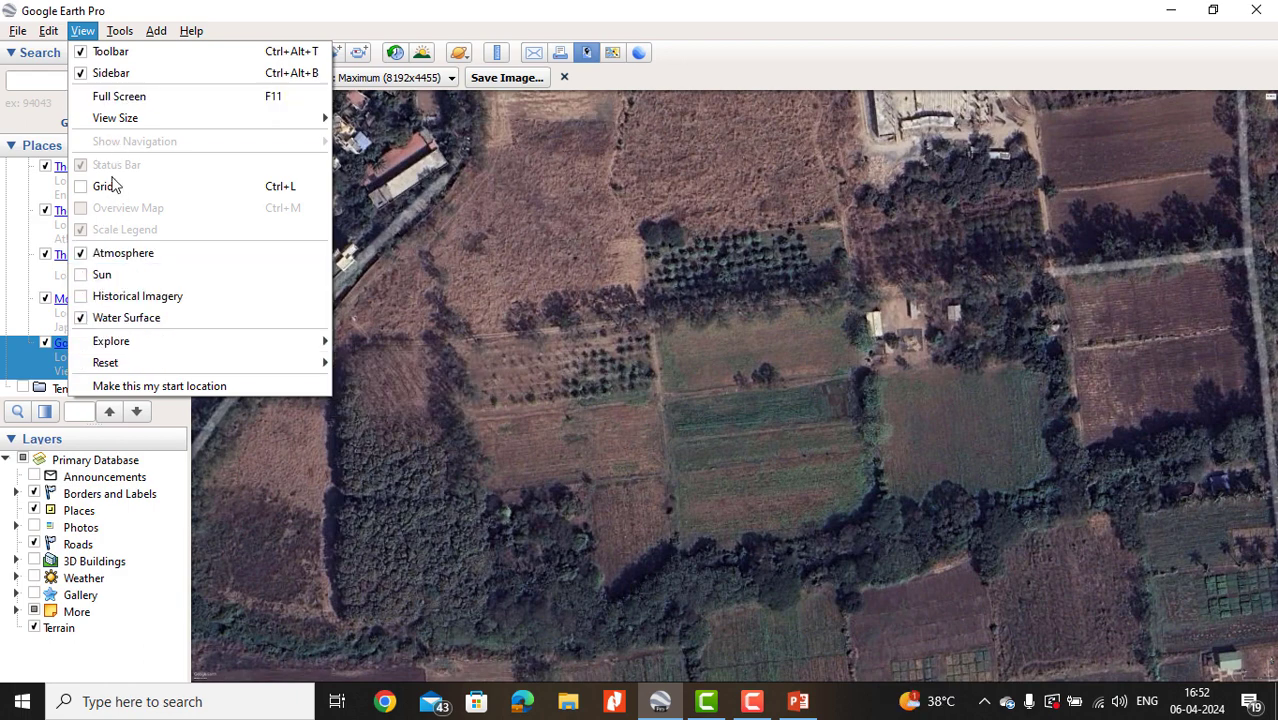
Examine the 3D view options' latitude/longitude formats and a new placemark's coordinate format, closing both without changes.
mouse_move(114, 34)
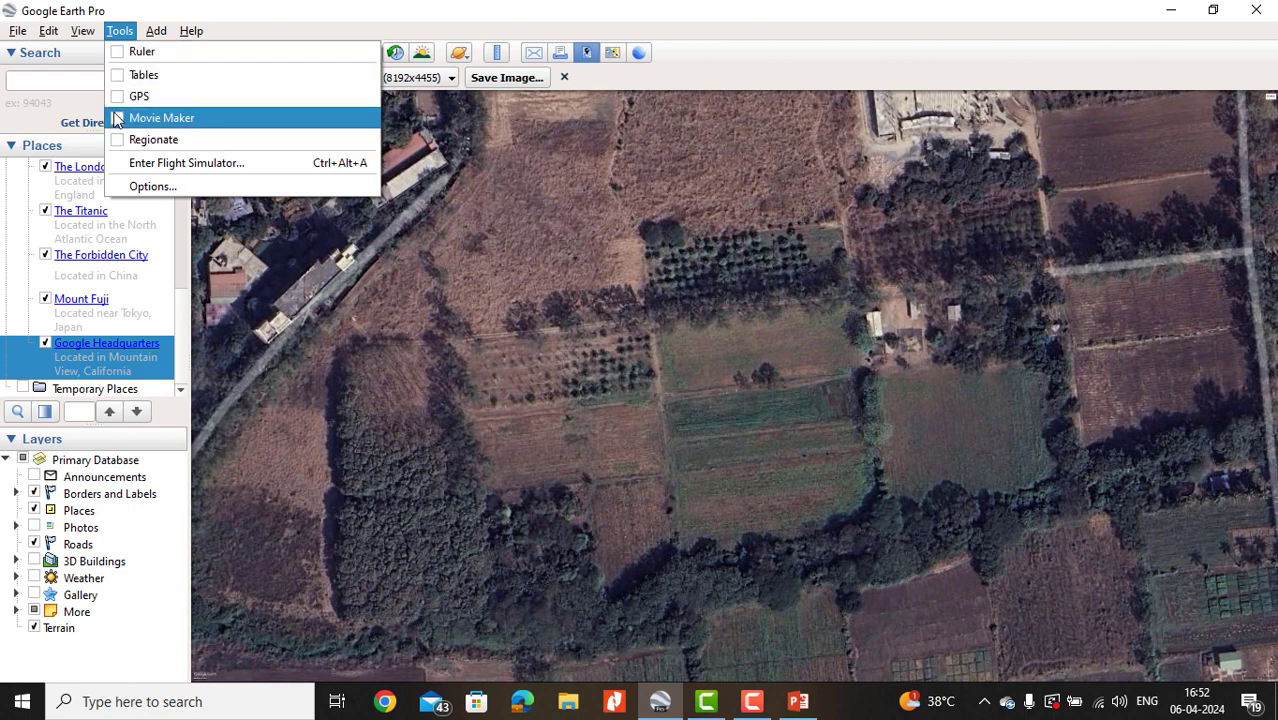
left_click(152, 189)
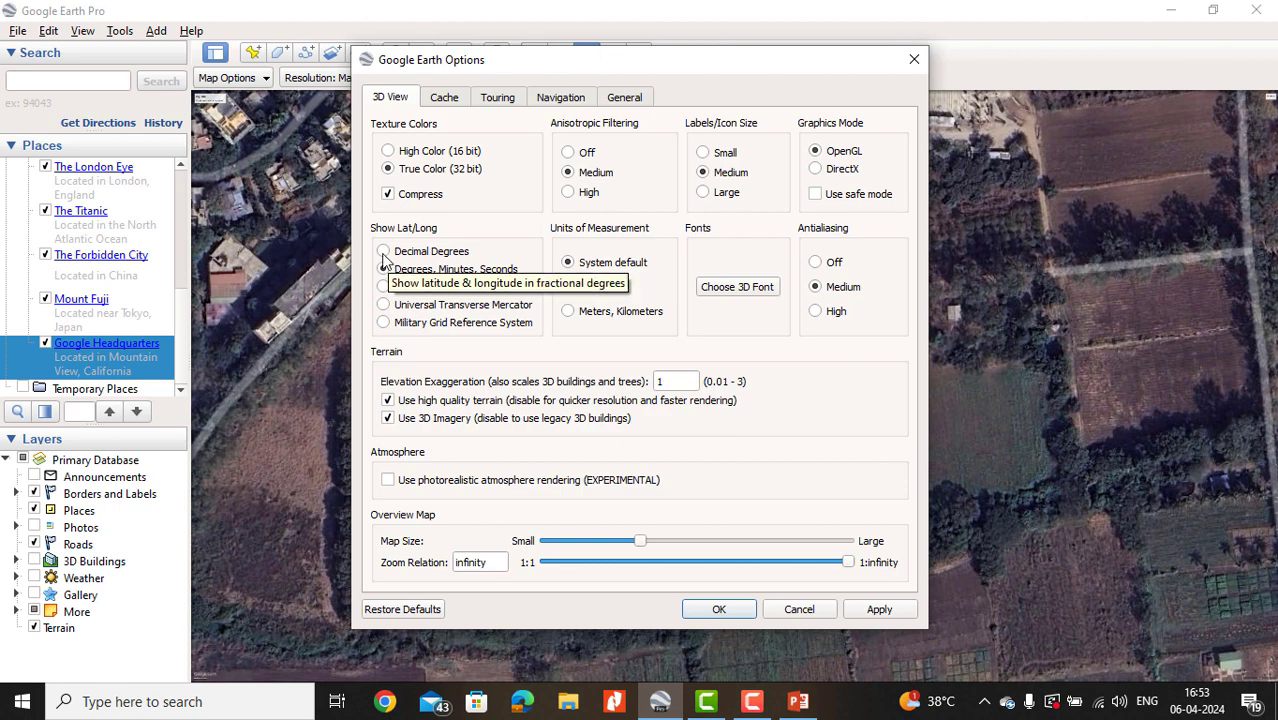
left_click(914, 62)
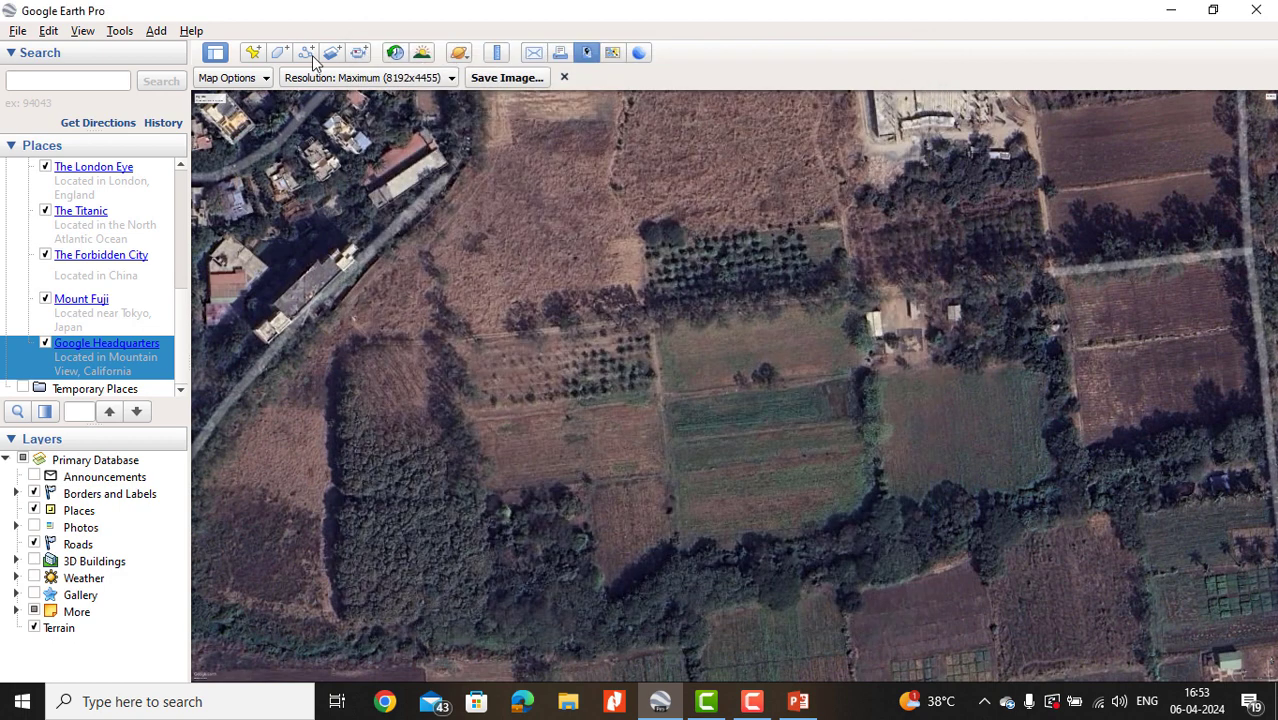
left_click(254, 52)
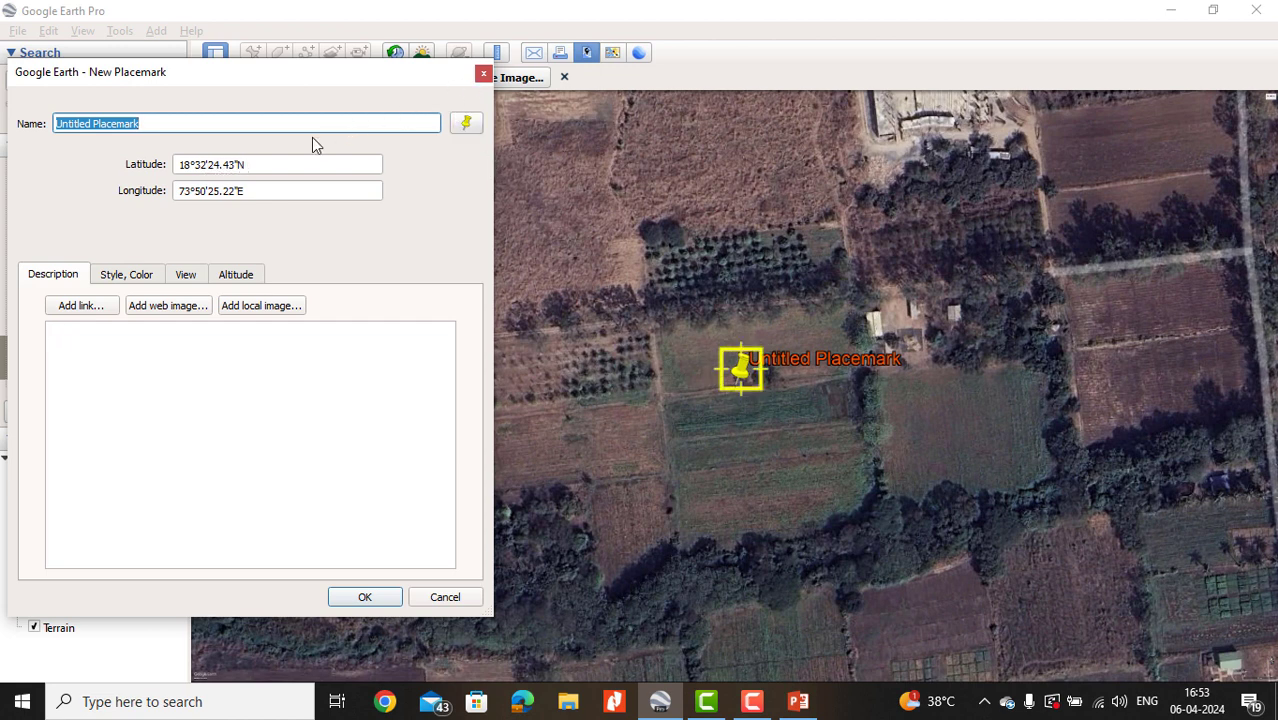
left_click(484, 77)
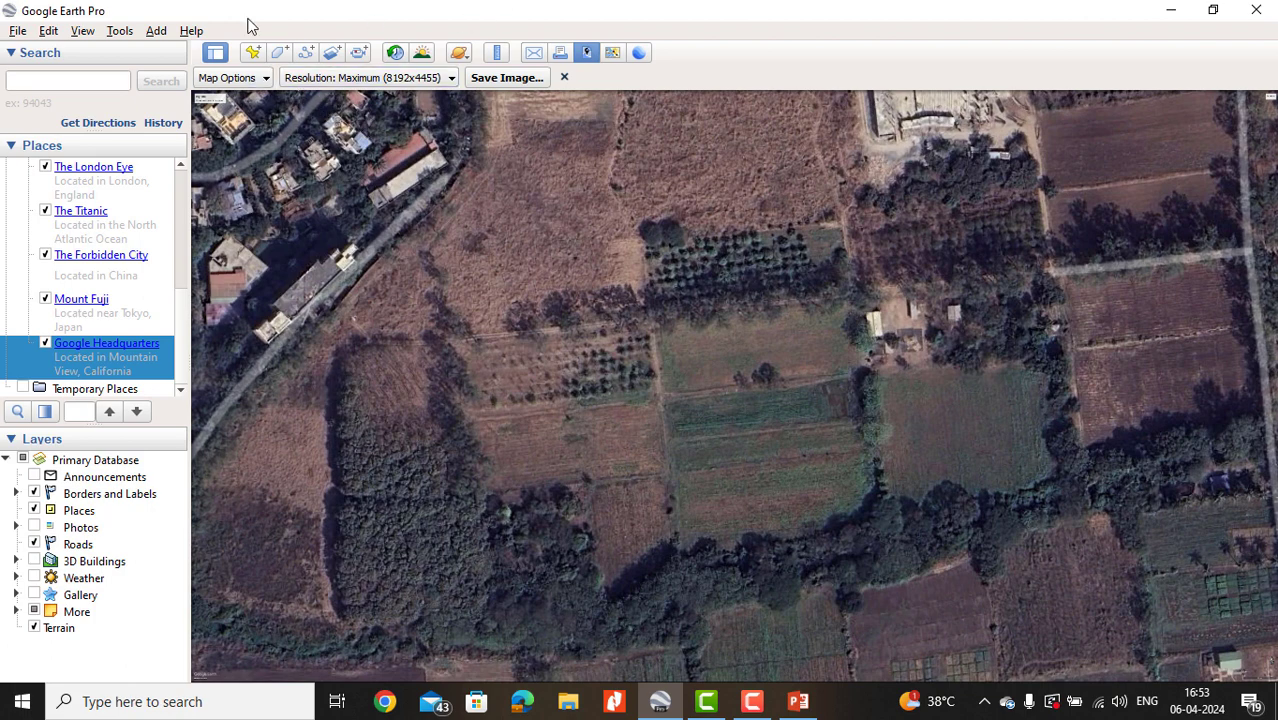
Set the latitude/longitude display format to Decimal Degrees in the 3D view options.
left_click(120, 31)
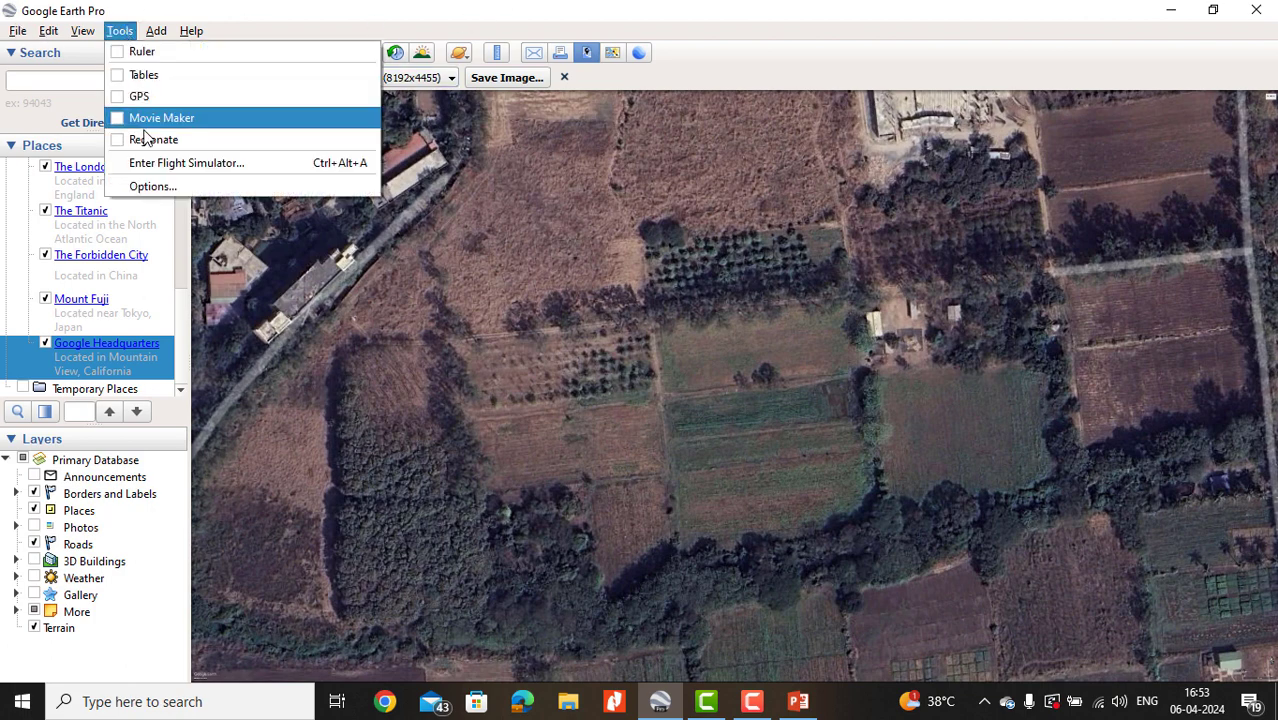
left_click(150, 186)
left_click(383, 251)
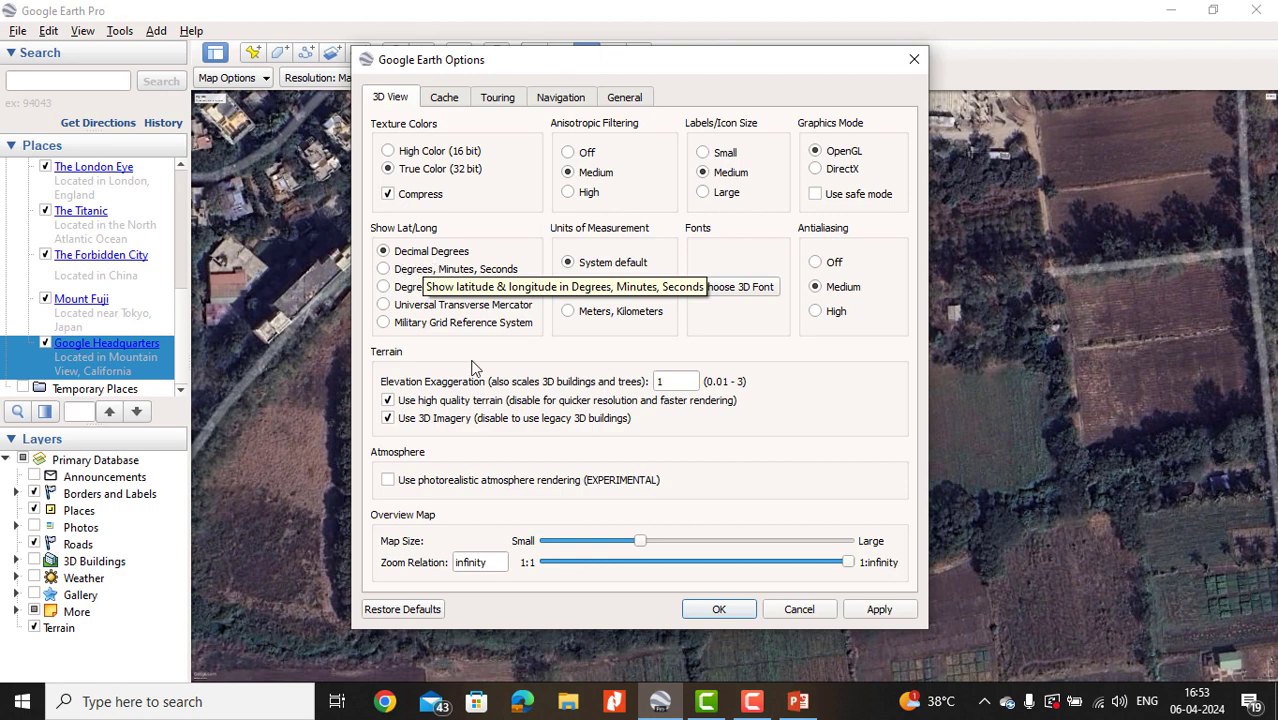
left_click(877, 609)
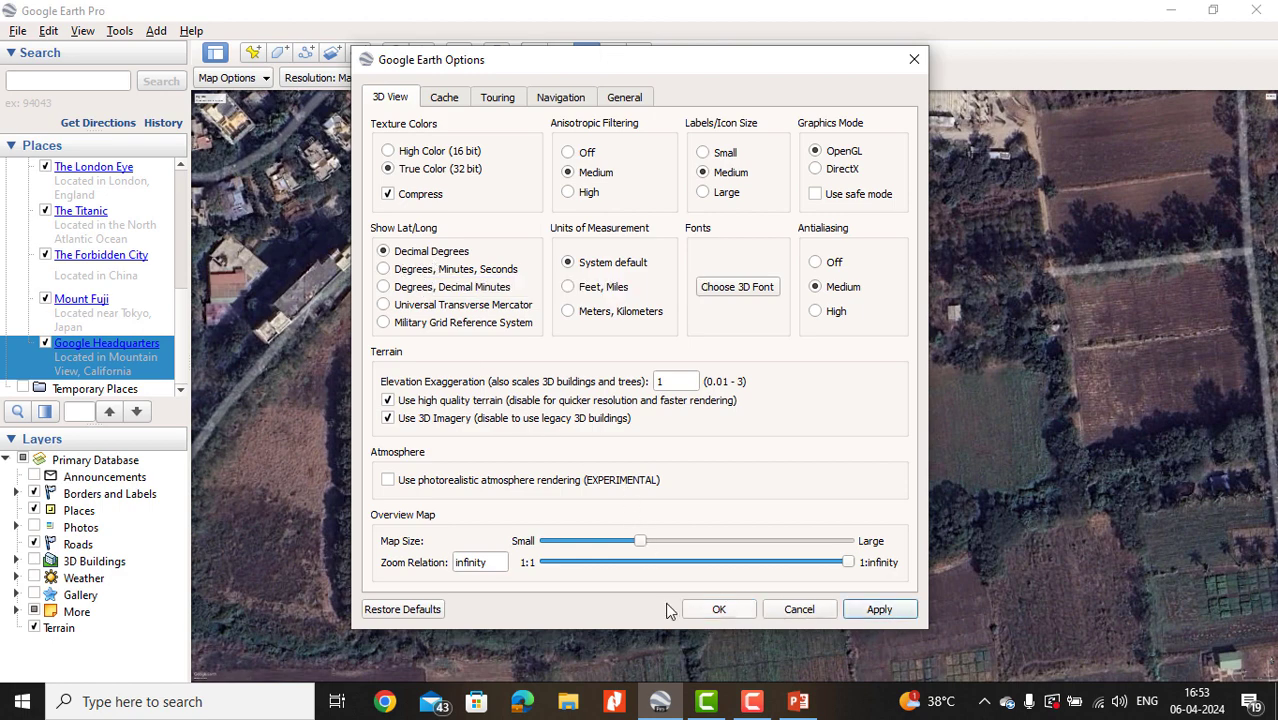
left_click(716, 609)
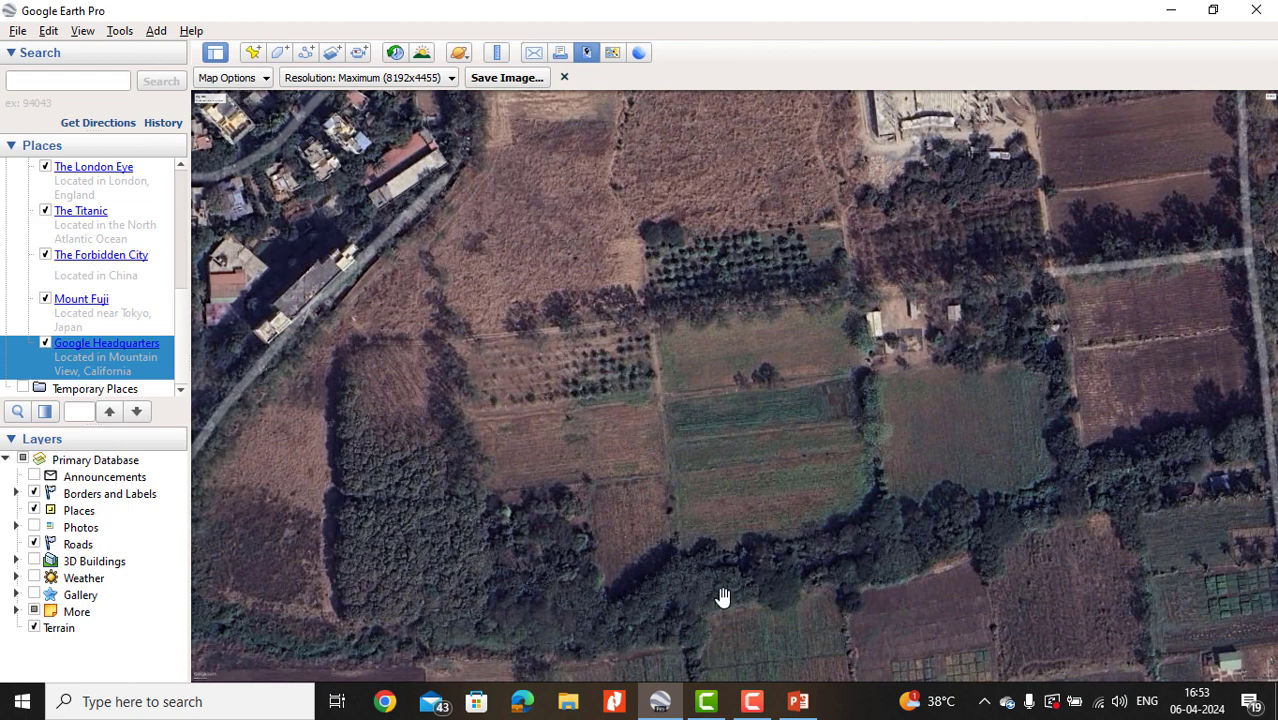
Check the latitude and longitude format on a new placemark in the field, and discard the placemark.
left_click(253, 52)
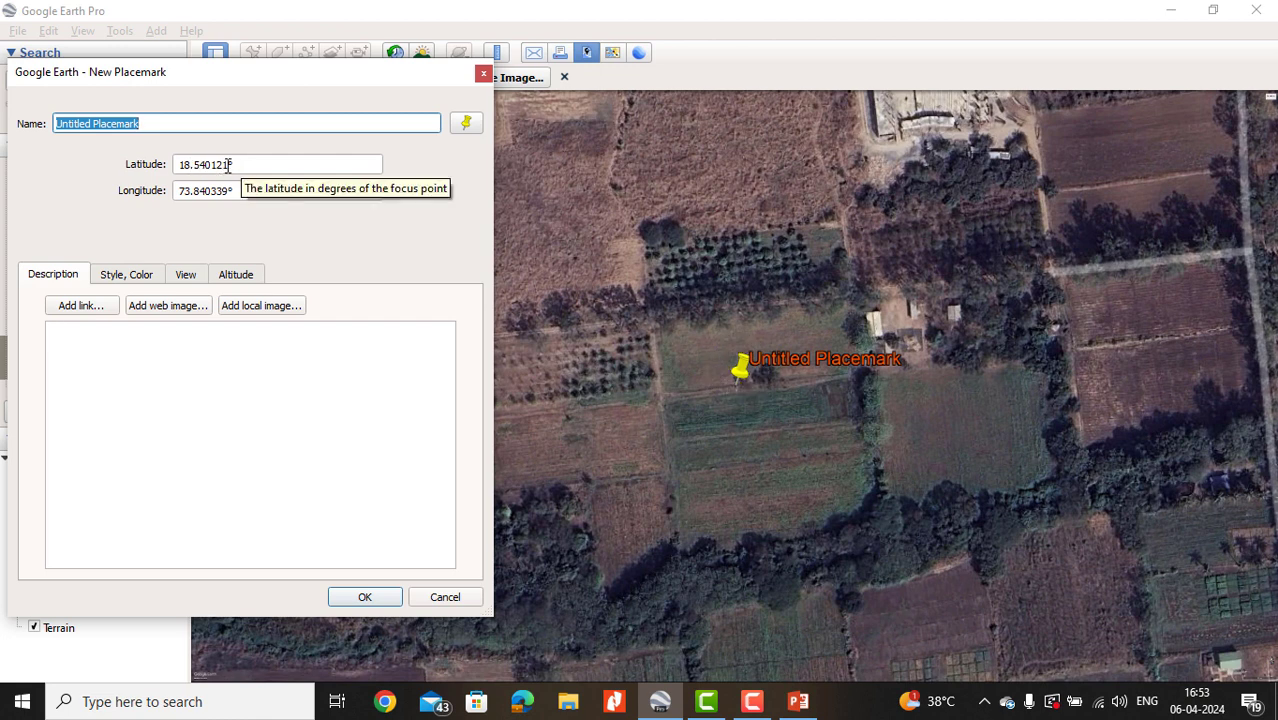
left_click(213, 166)
left_click_drag(213, 168, 194, 190)
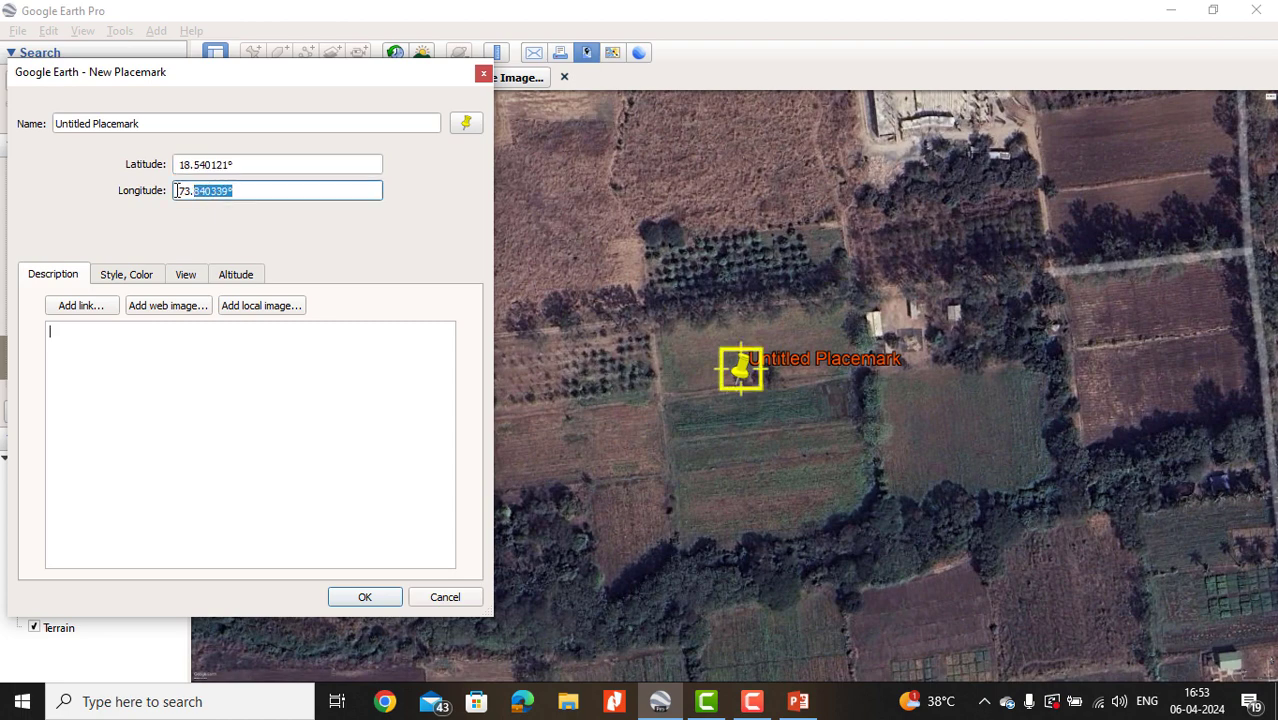
left_click(483, 76)
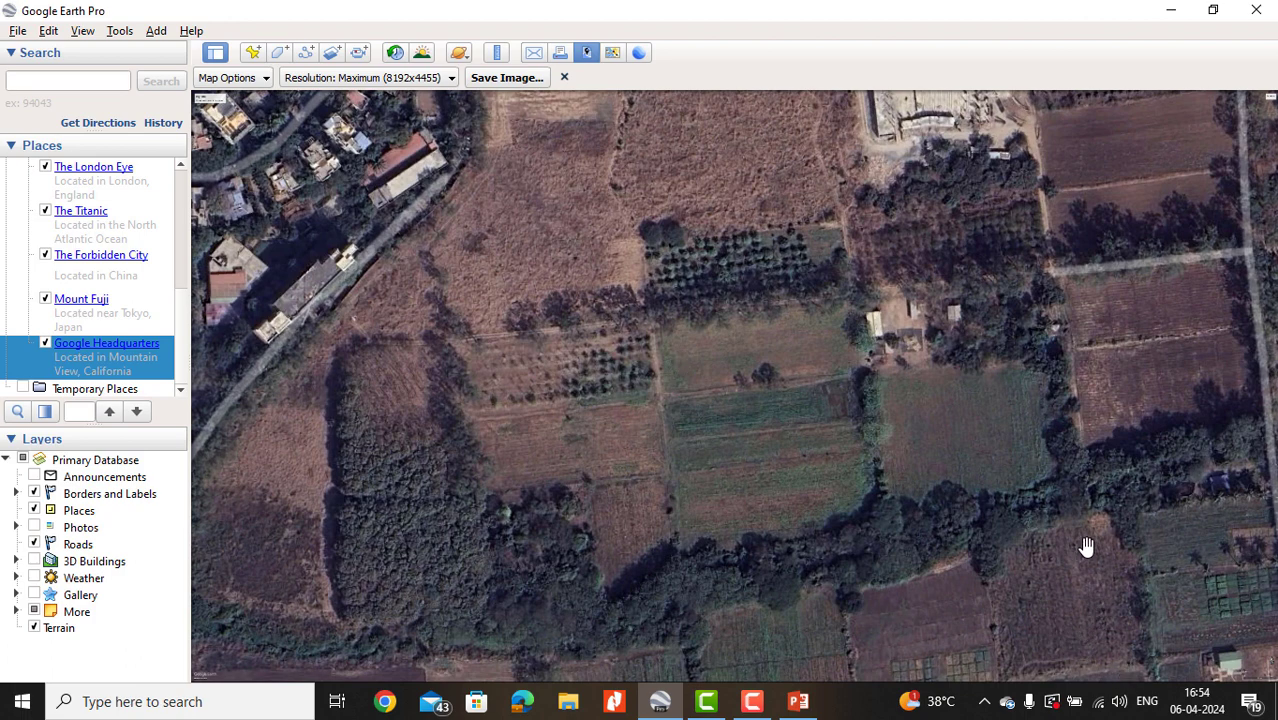